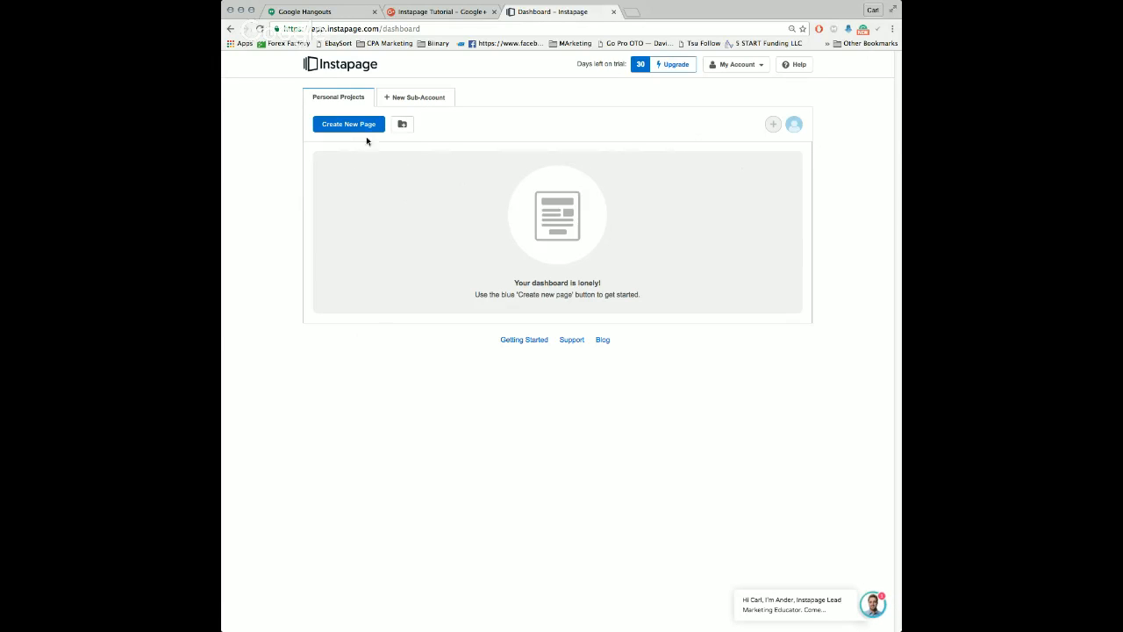
Step: Start creating a new page and filter the template gallery to Lead Generation
click(339, 128)
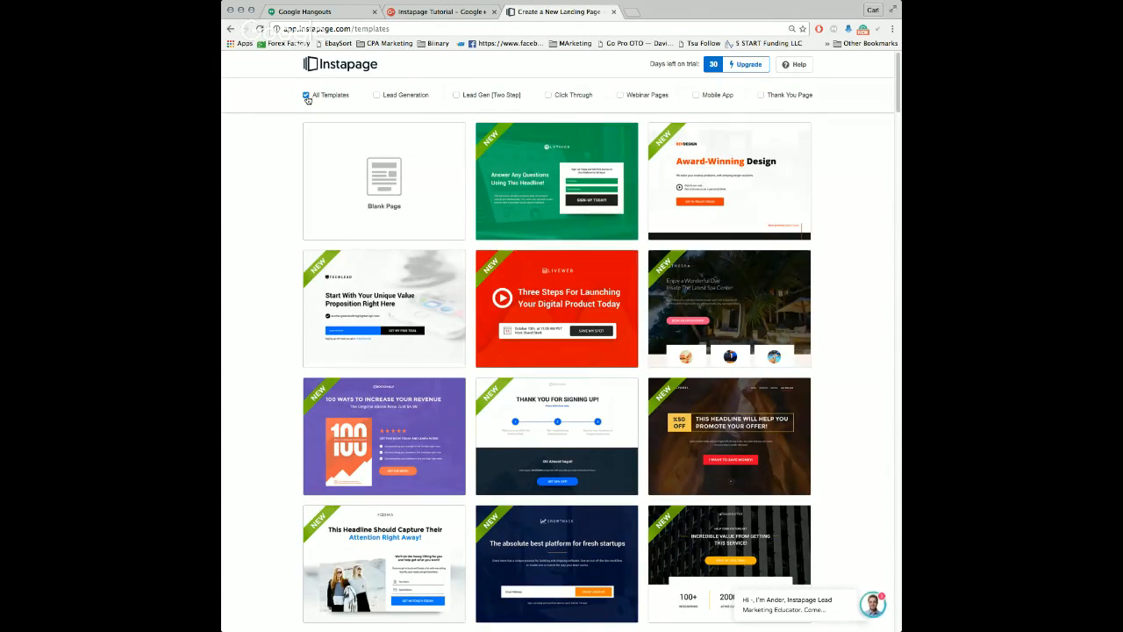
click(376, 95)
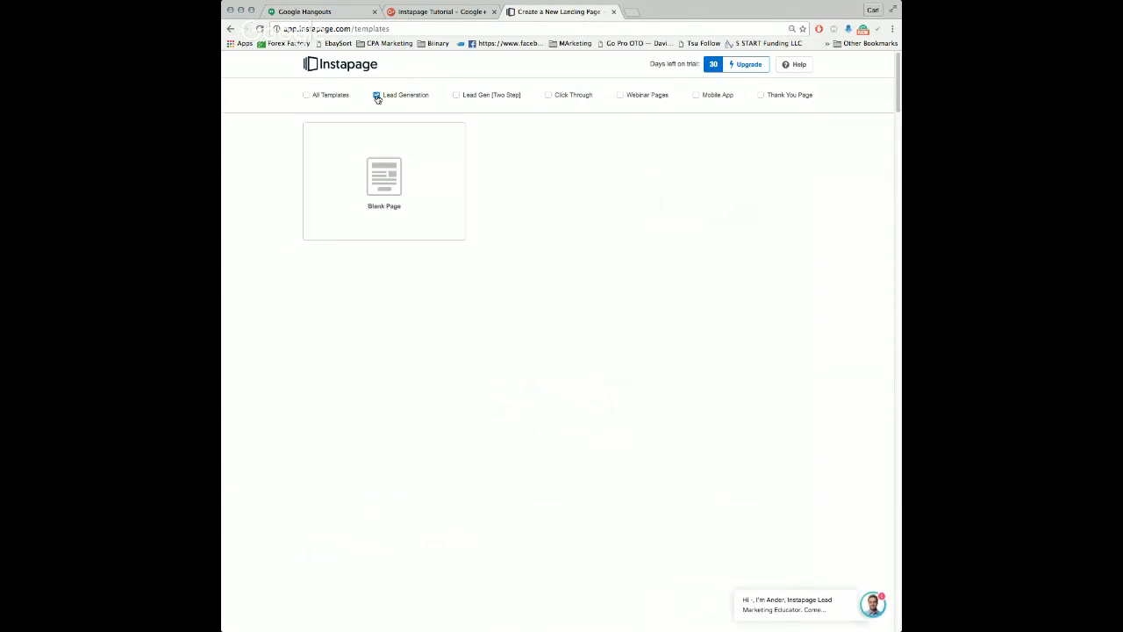
Step: Browse the Lead Generation templates to compare their sign-up form layouts
scroll(575, 260, down, 5)
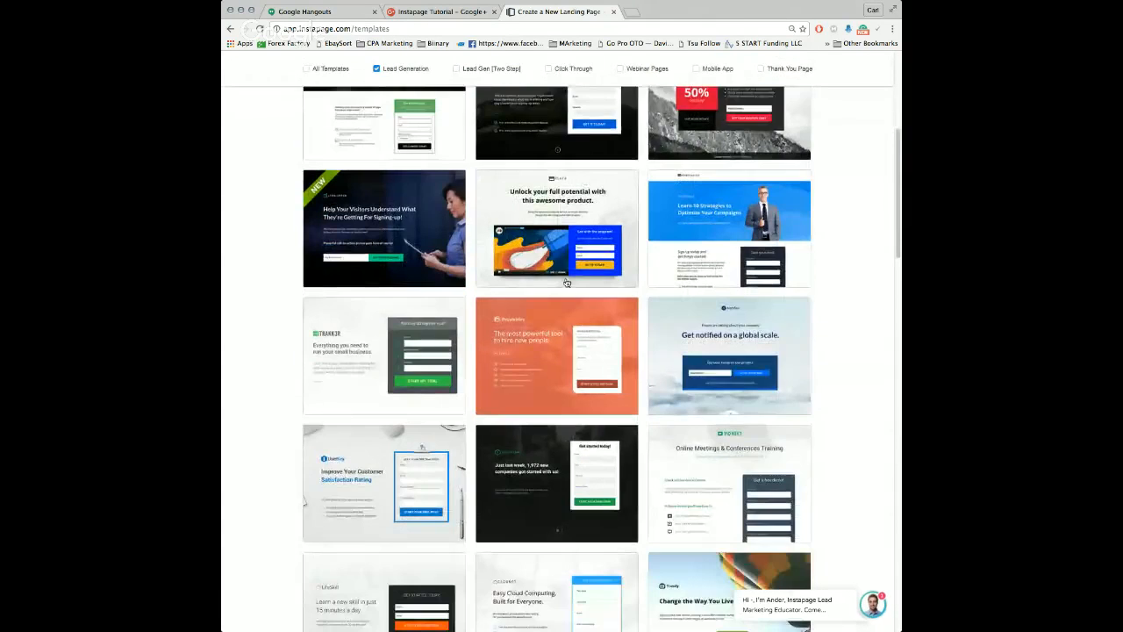
scroll(575, 261, down, 3)
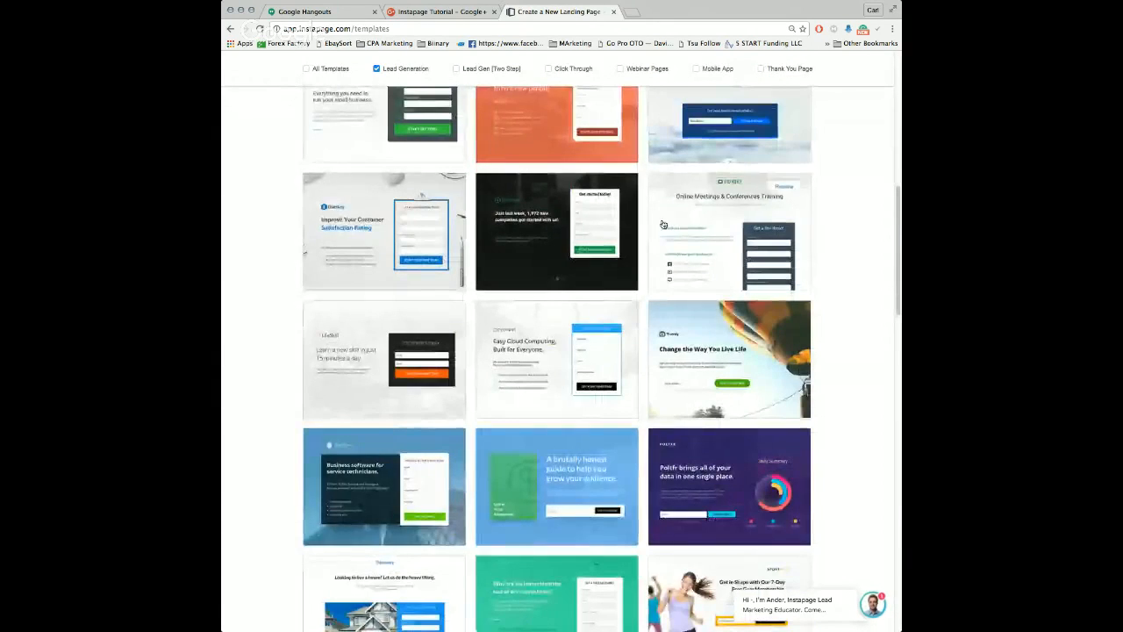
scroll(458, 231, down, 3)
scroll(458, 231, down, 8)
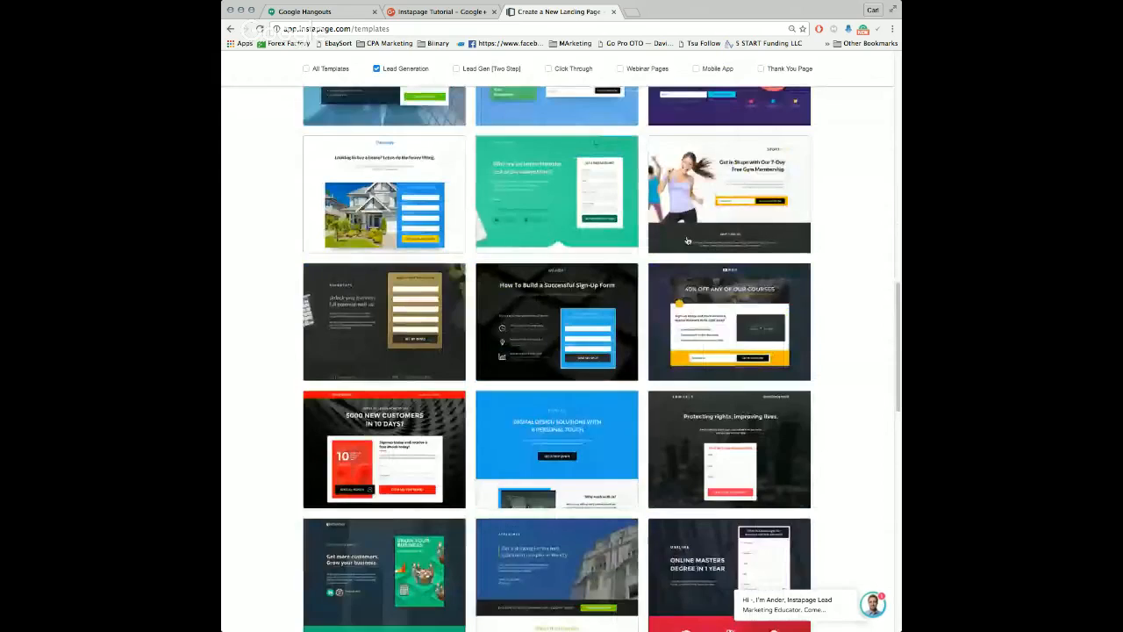
scroll(505, 225, up, 10)
scroll(506, 226, up, 10)
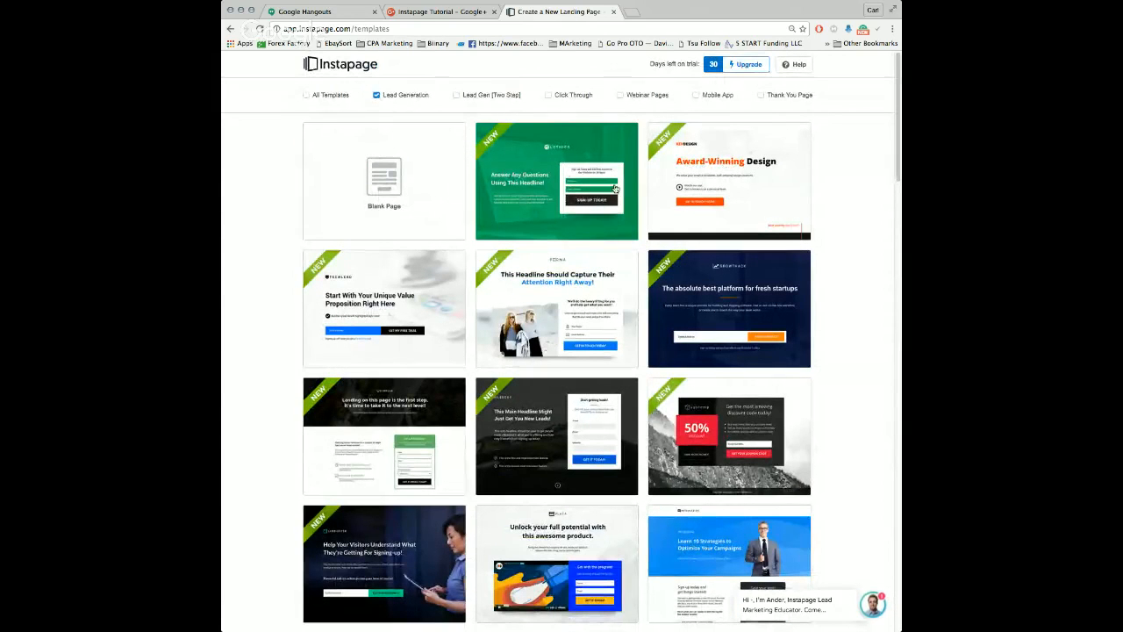
mouse_move(712, 339)
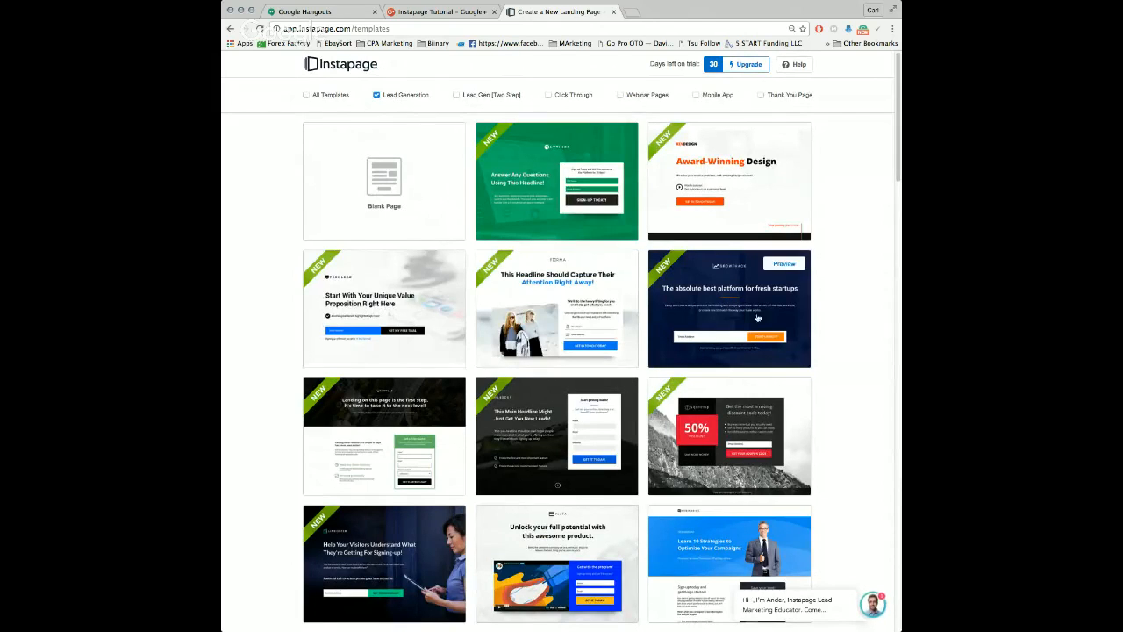
scroll(757, 318, down, 4)
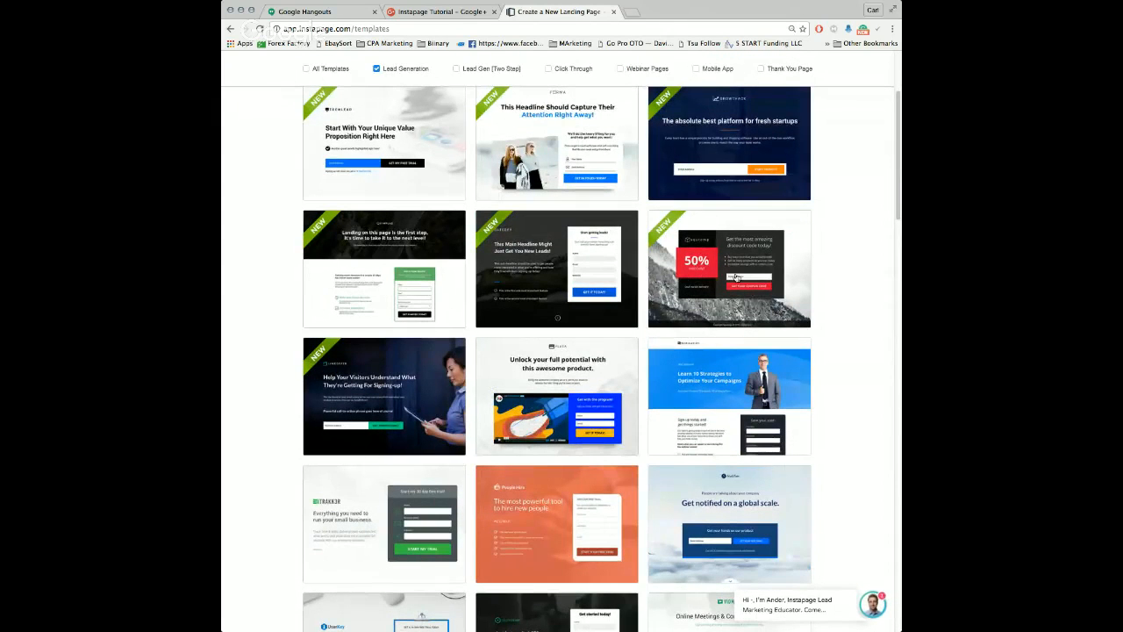
mouse_move(671, 259)
Step: Show only the Lead Gen [Two Step] templates and look through their layouts
scroll(542, 237, up, 3)
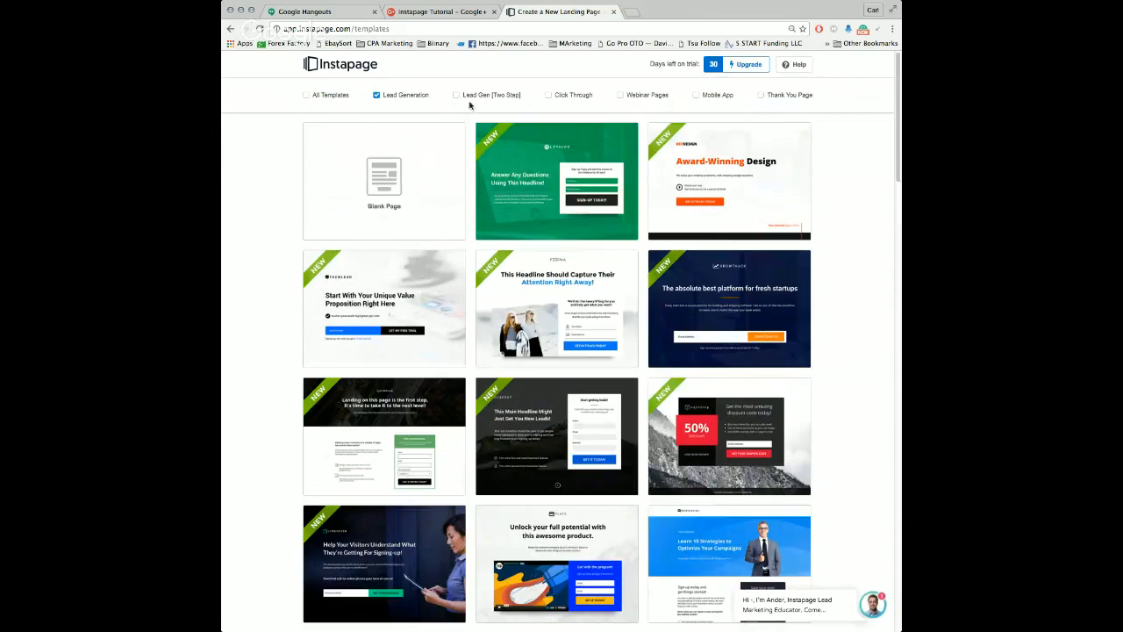
click(378, 95)
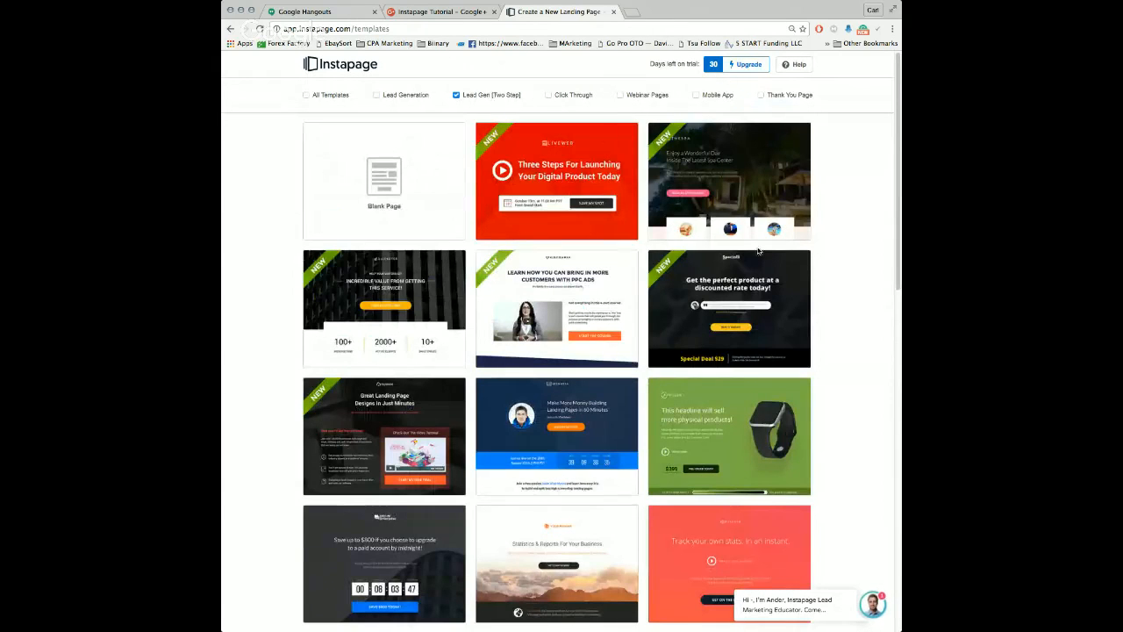
scroll(758, 252, down, 3)
scroll(579, 247, up, 3)
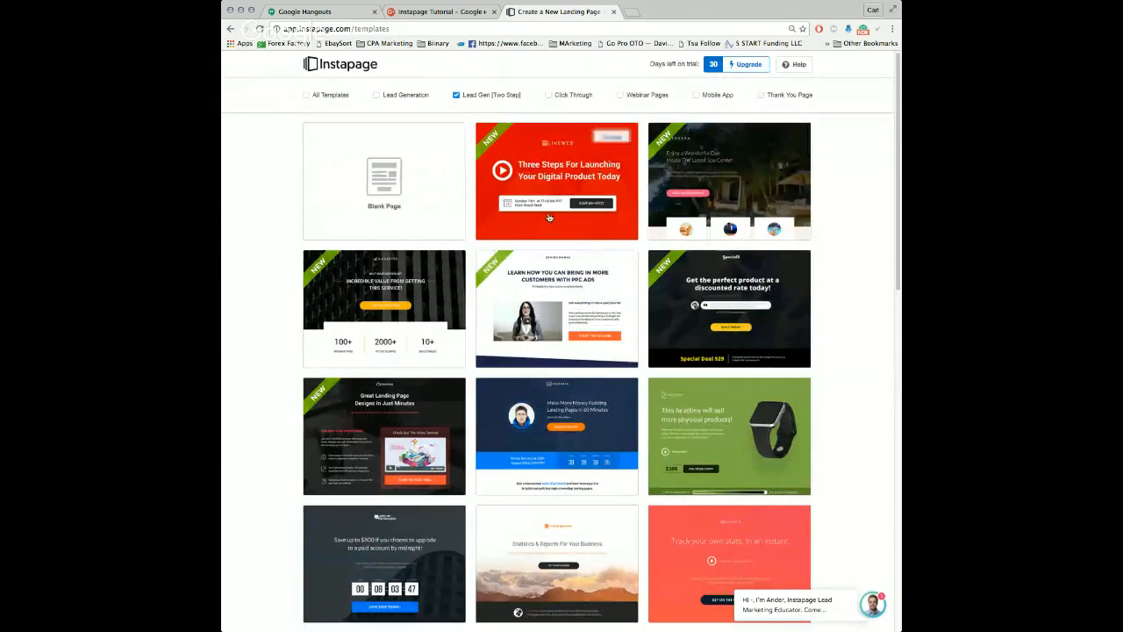
scroll(719, 338, down, 3)
scroll(719, 339, down, 2)
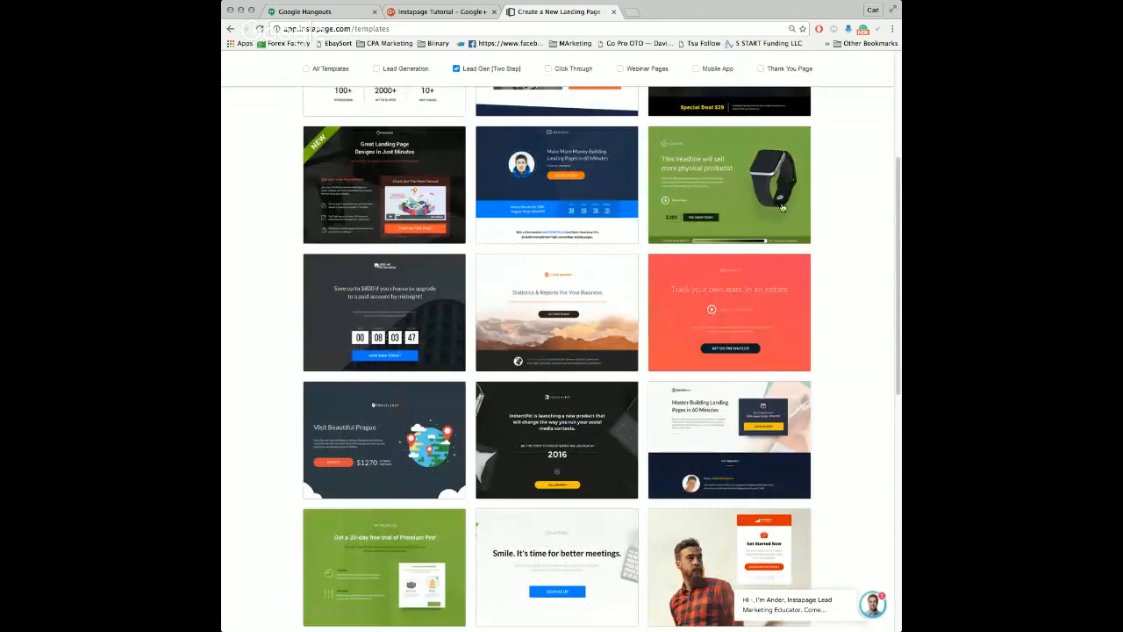
scroll(747, 342, down, 3)
mouse_move(736, 411)
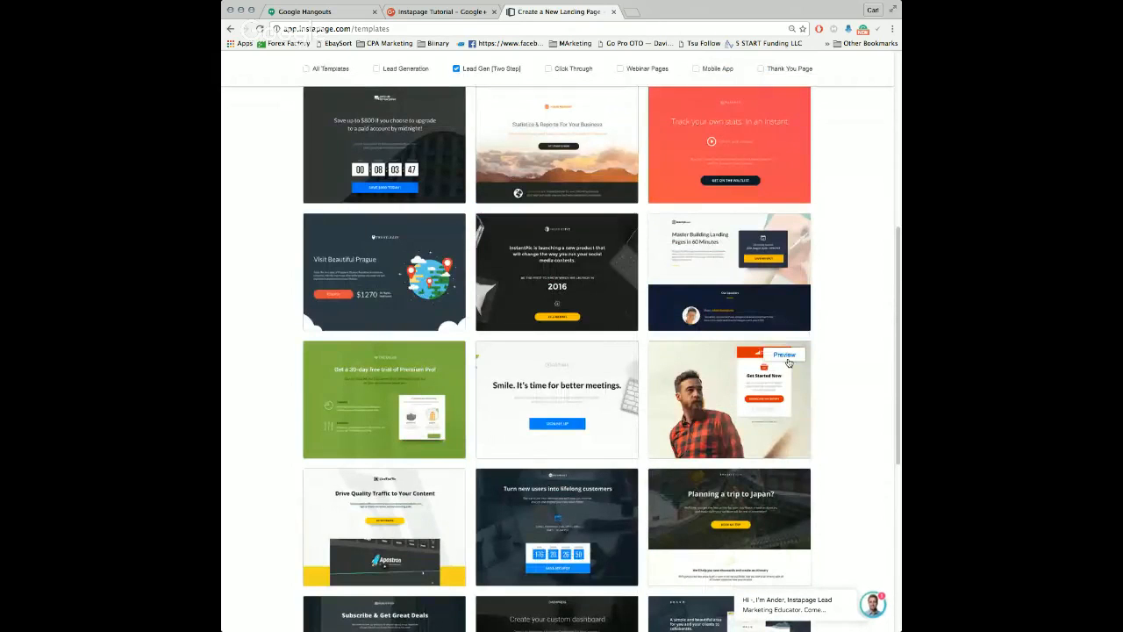
scroll(399, 98, up, 5)
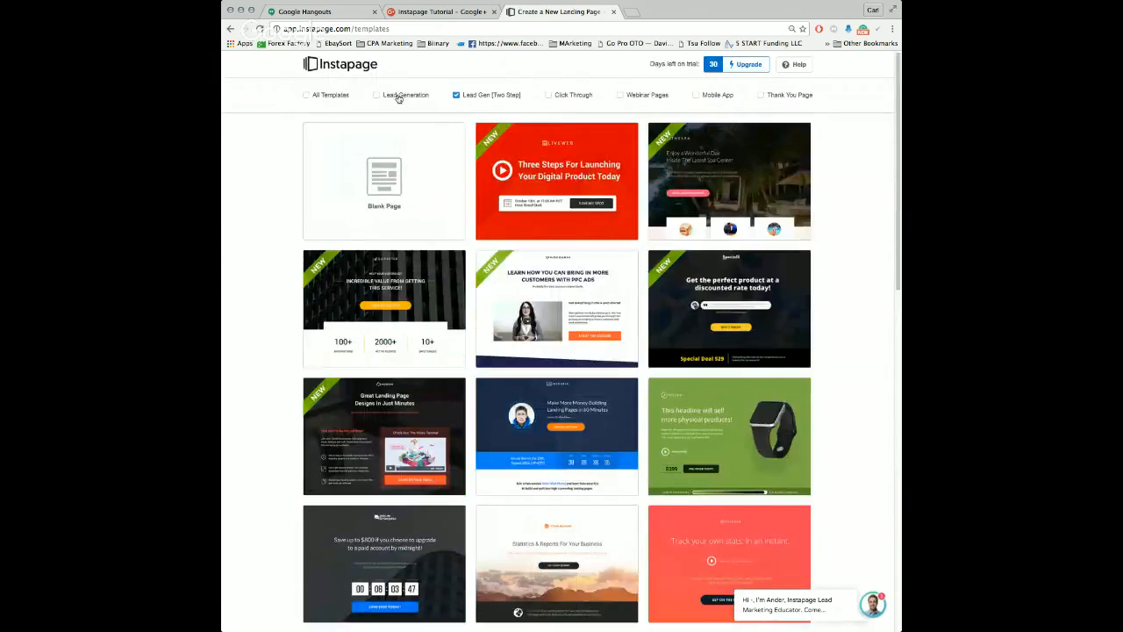
Step: Switch the filter to Lead Generation and preview the 50% discount coupon template
click(398, 96)
scroll(785, 340, down, 2)
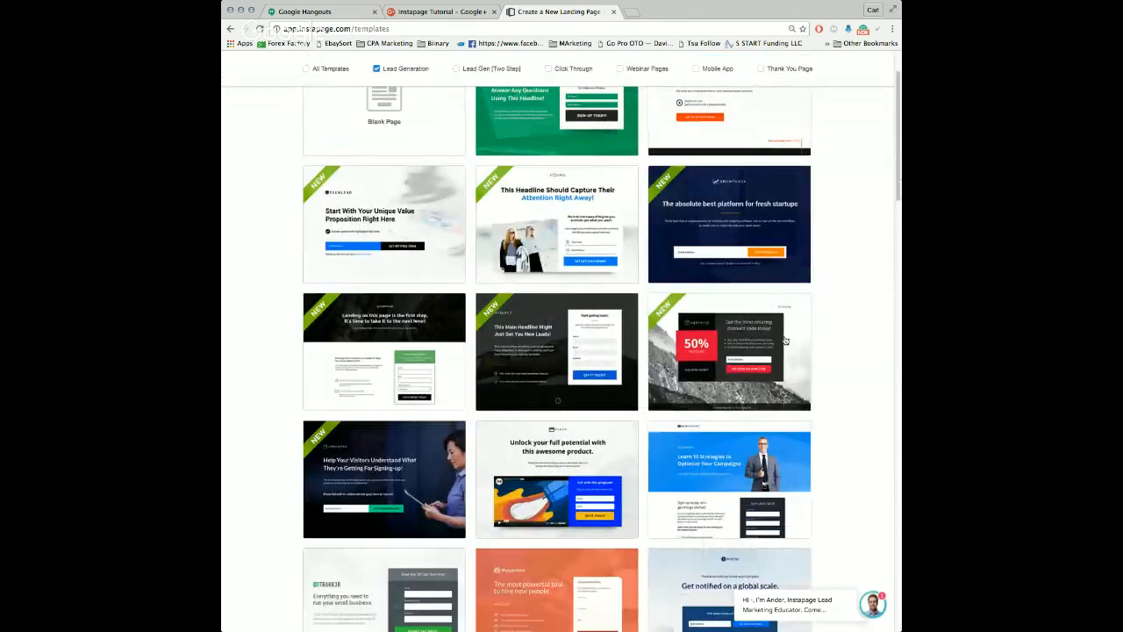
click(784, 308)
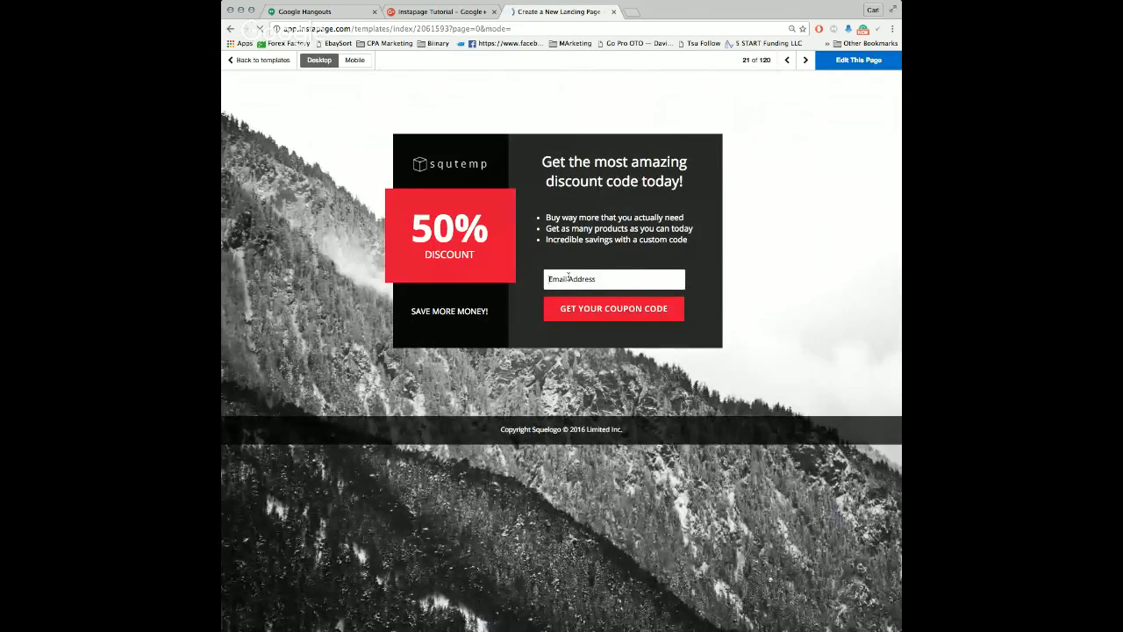
Step: Try the coupon form with a sample e-mail address and return to the template gallery
click(569, 277)
text(example@gmail.com)
key(super+a)
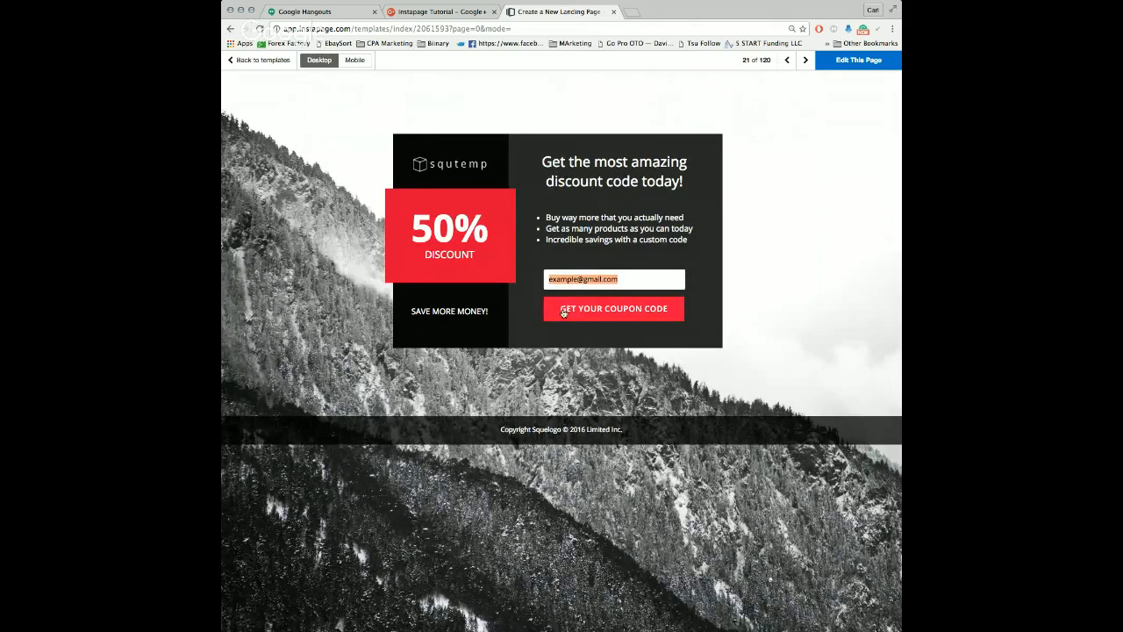
click(563, 312)
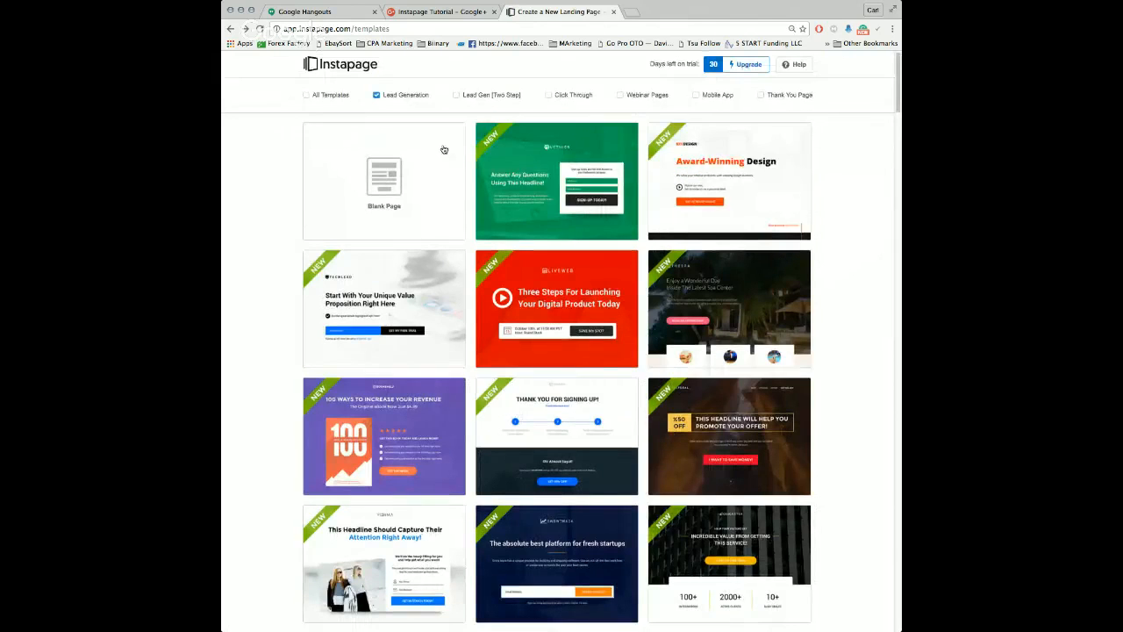
Step: Filter the gallery to Lead Gen [Two Step] and preview the "Get Started Now" template with the bearded man
click(517, 96)
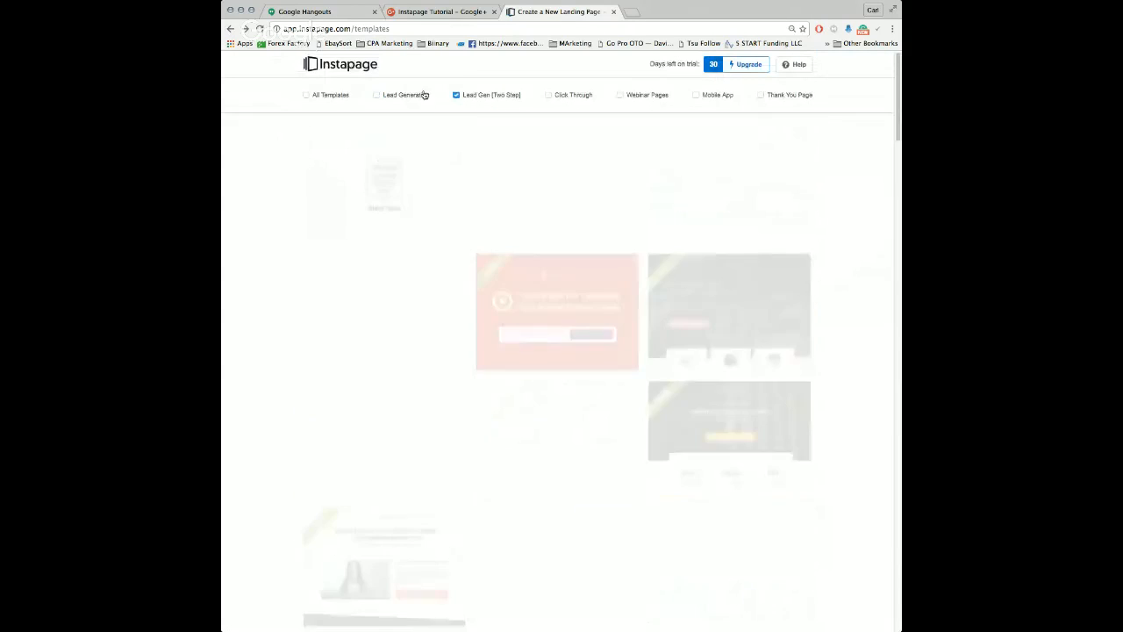
scroll(740, 457, down, 5)
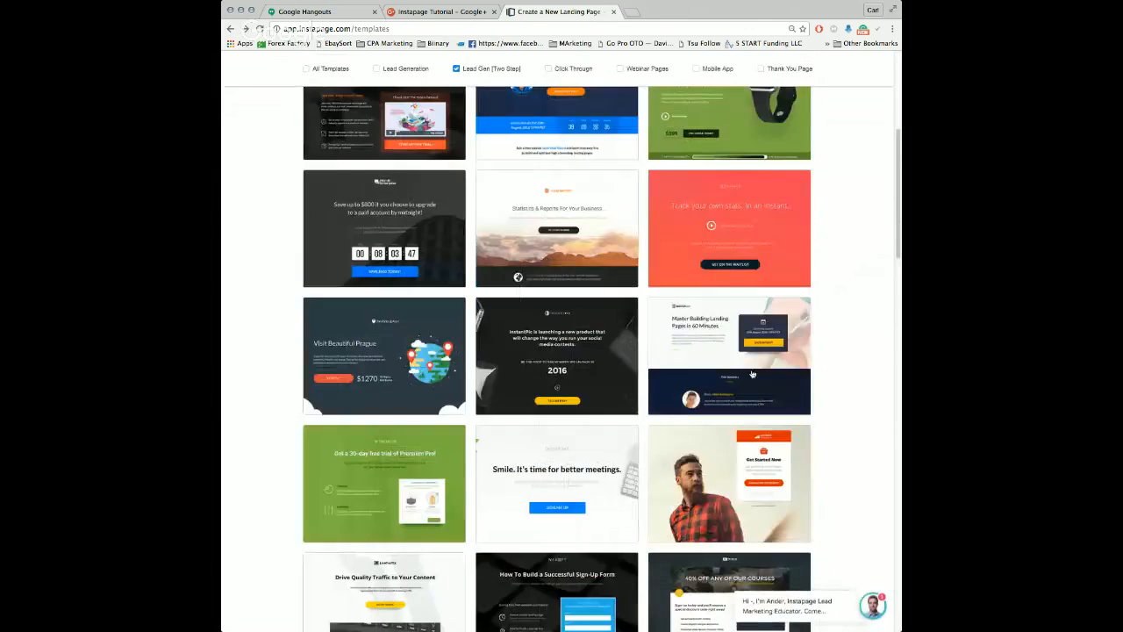
click(773, 449)
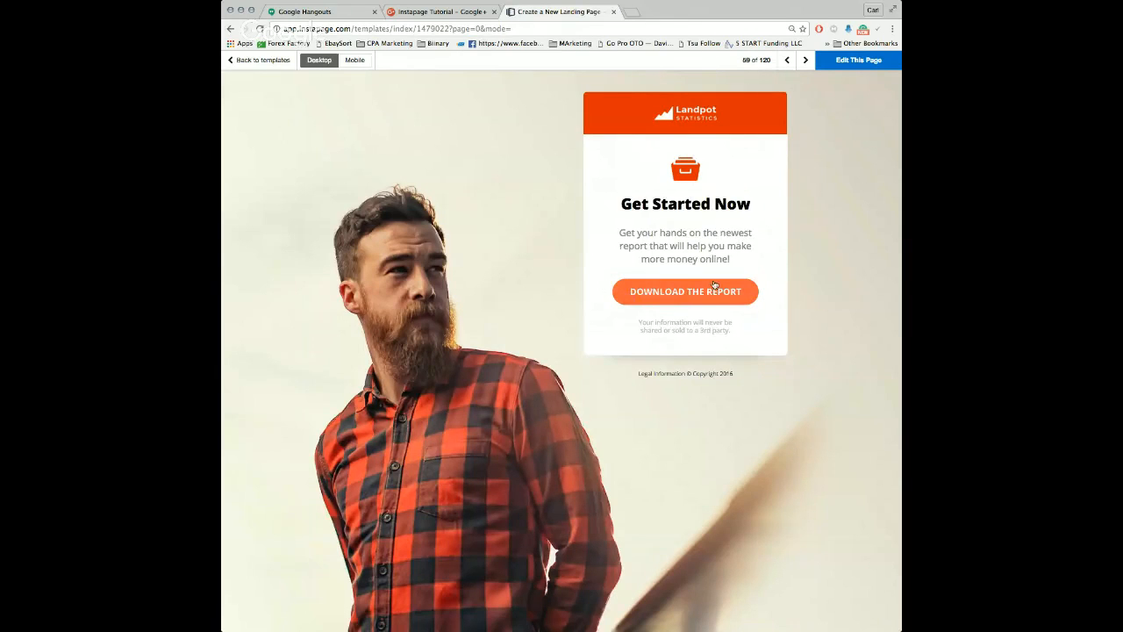
Step: Examine the pop-up form behind "Download the Report", close it and return to the template gallery
click(657, 295)
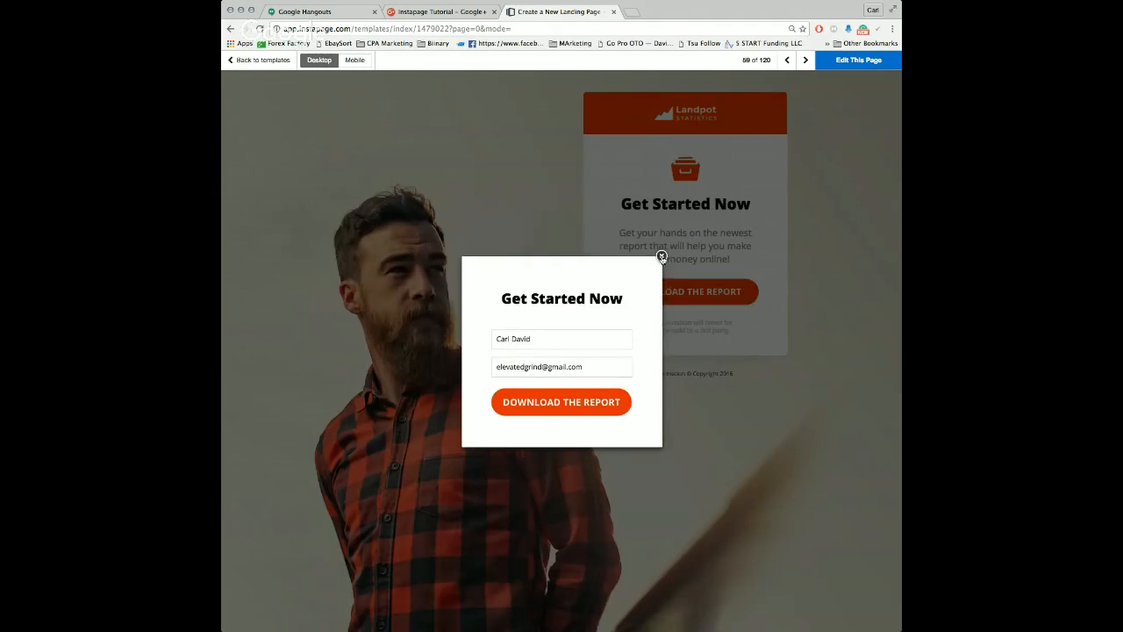
click(661, 258)
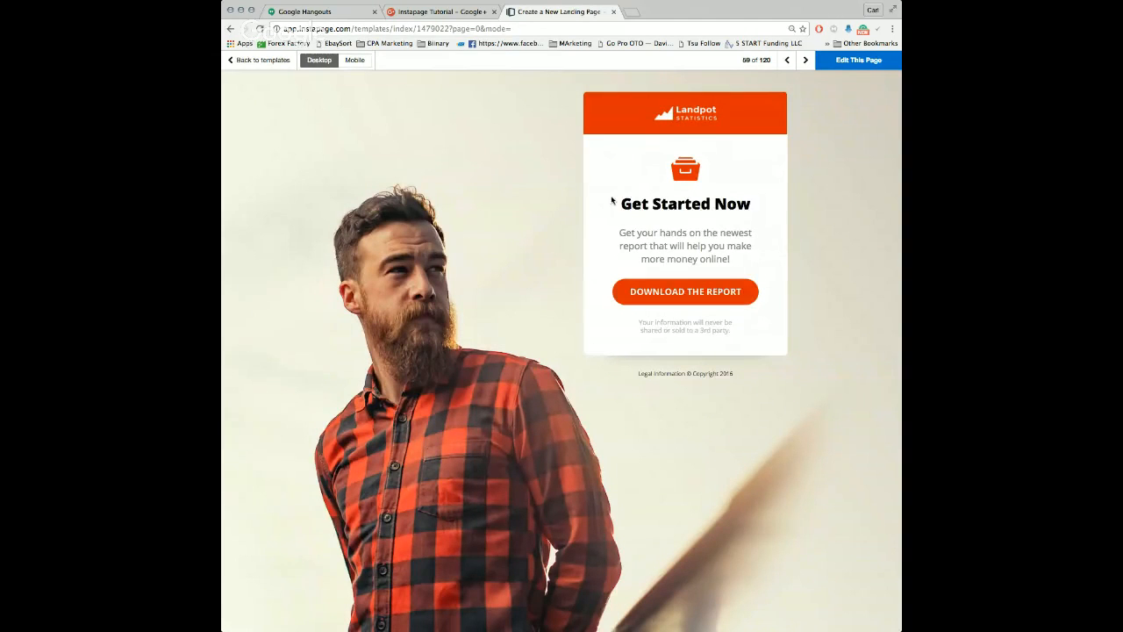
click(666, 295)
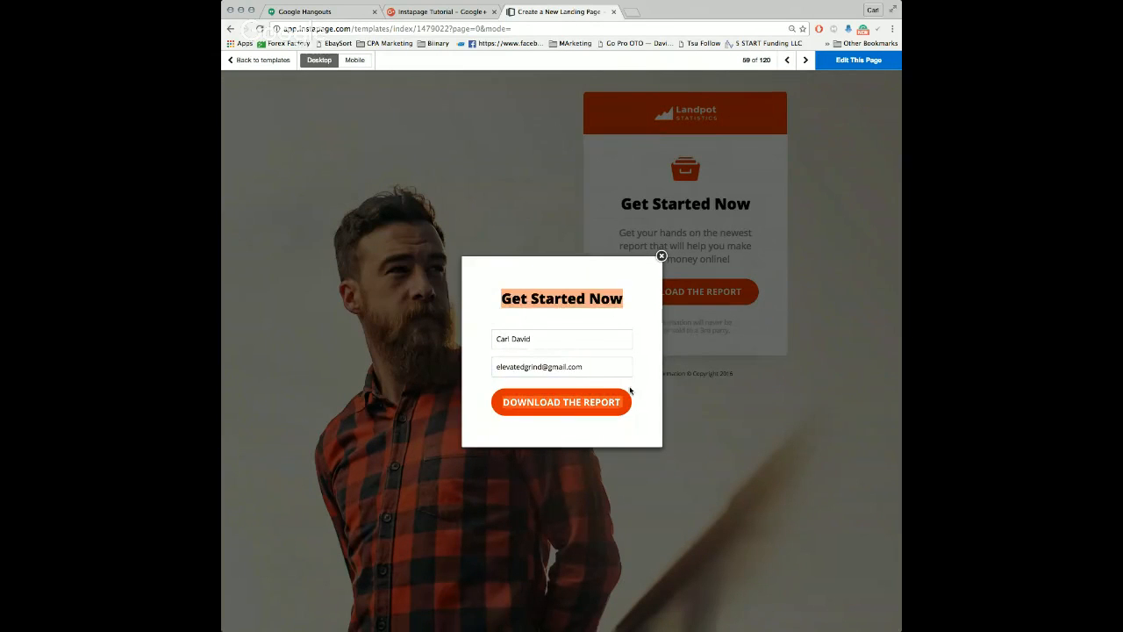
click(662, 257)
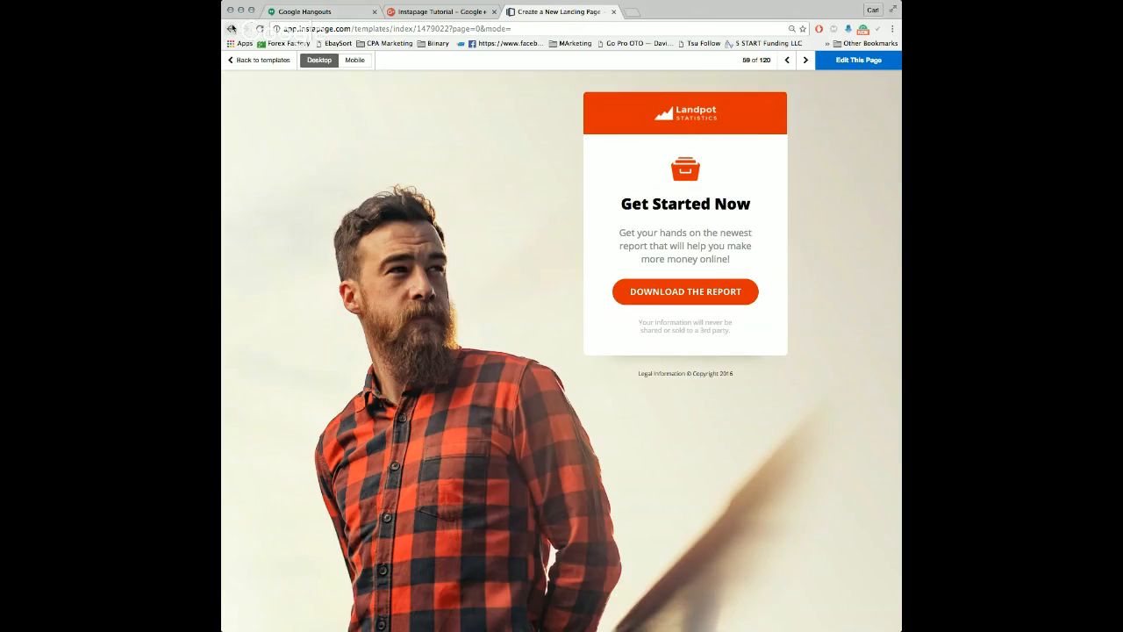
click(232, 29)
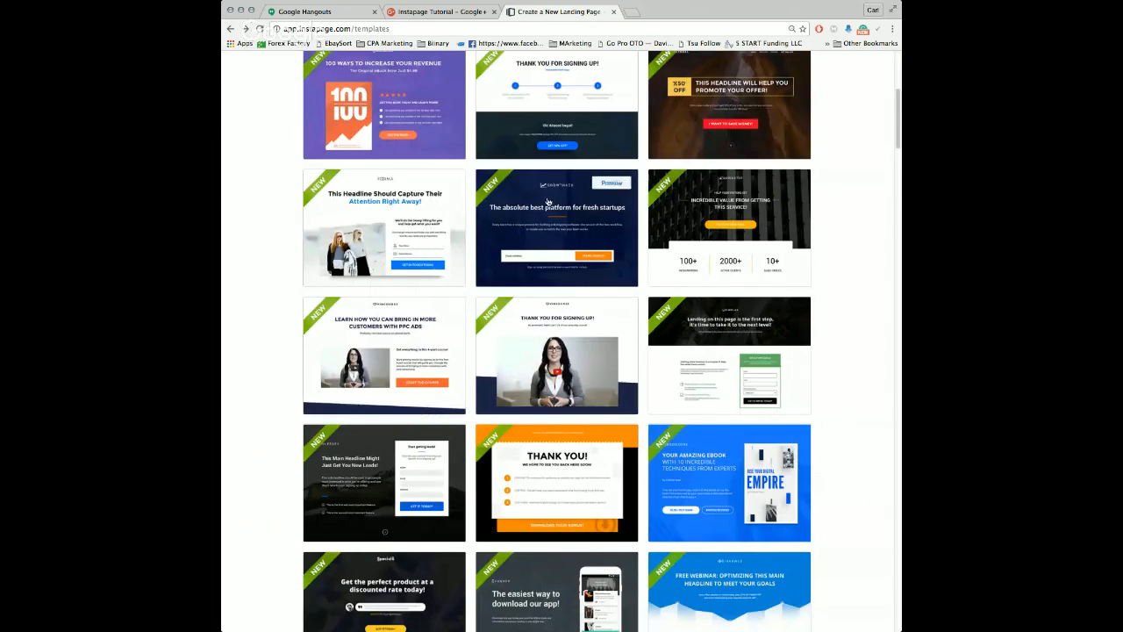
Step: Show only the Click Through templates and preview the purple spa template "Get decades off your skin"
scroll(863, 201, up, 4)
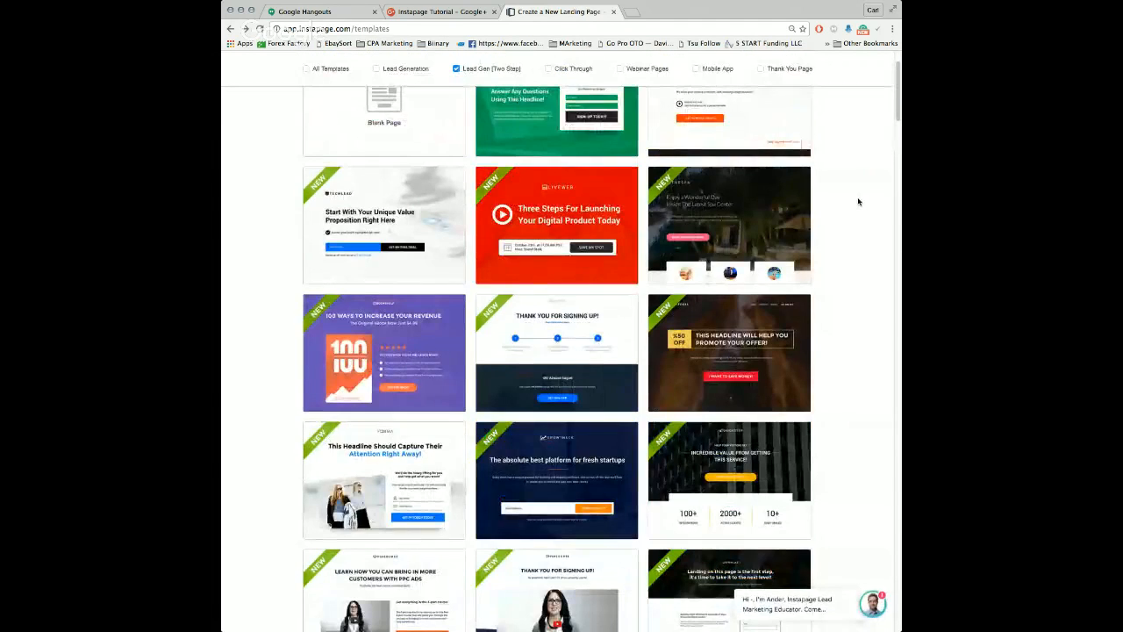
scroll(838, 208, down, 2)
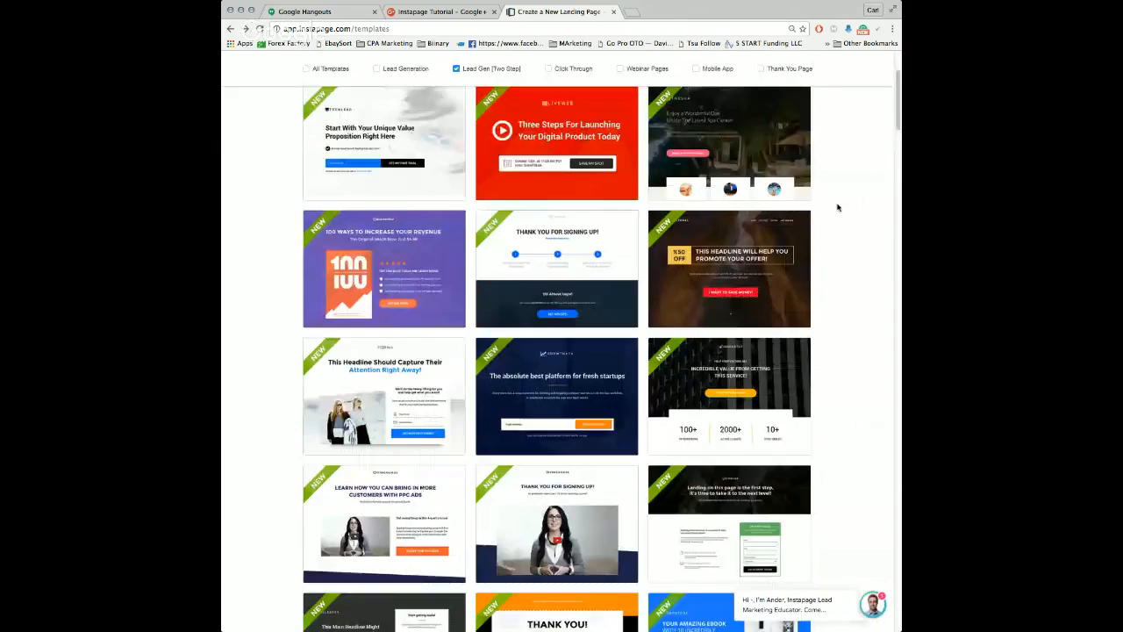
scroll(837, 208, up, 2)
click(549, 95)
click(474, 95)
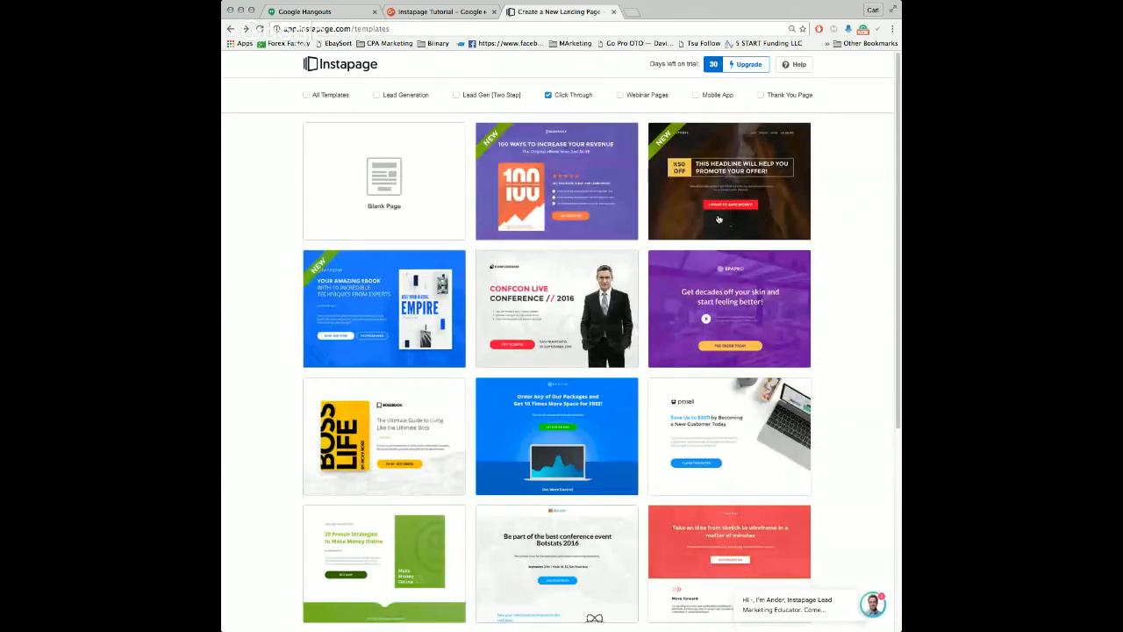
click(776, 266)
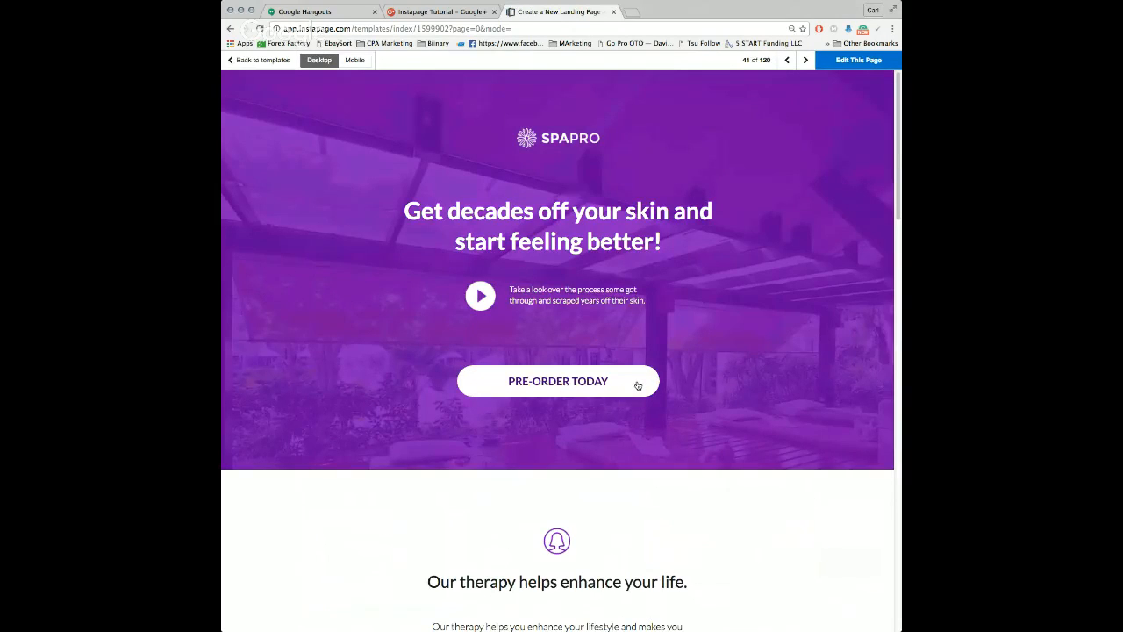
Step: Look over the sections of the SpaPro page and return to browsing the template gallery
scroll(676, 263, down, 5)
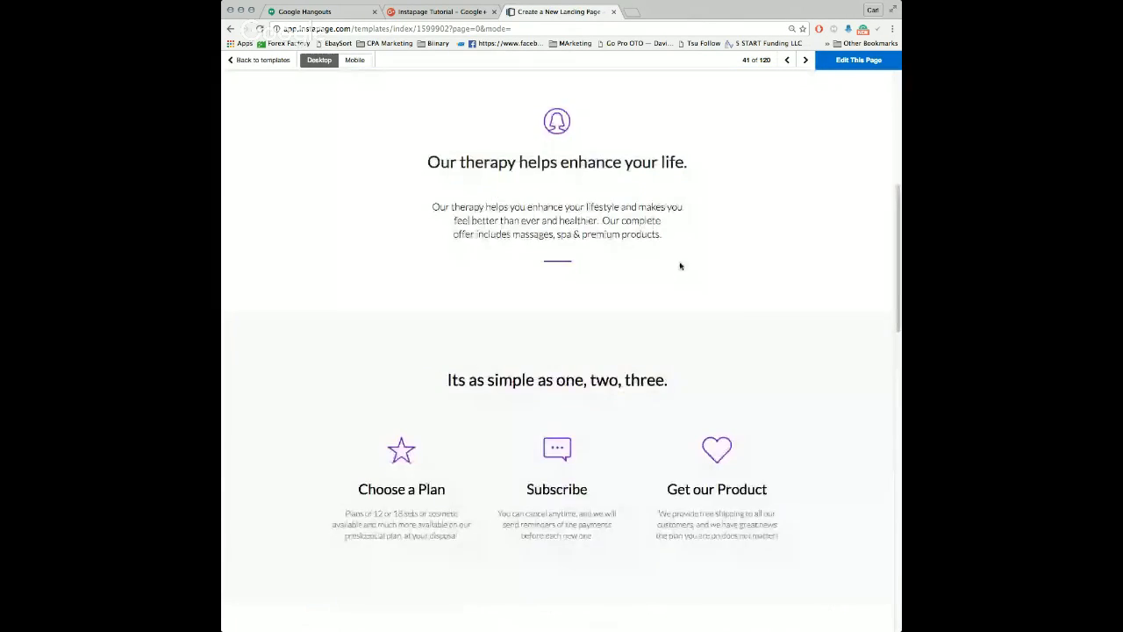
scroll(518, 143, up, 5)
click(230, 28)
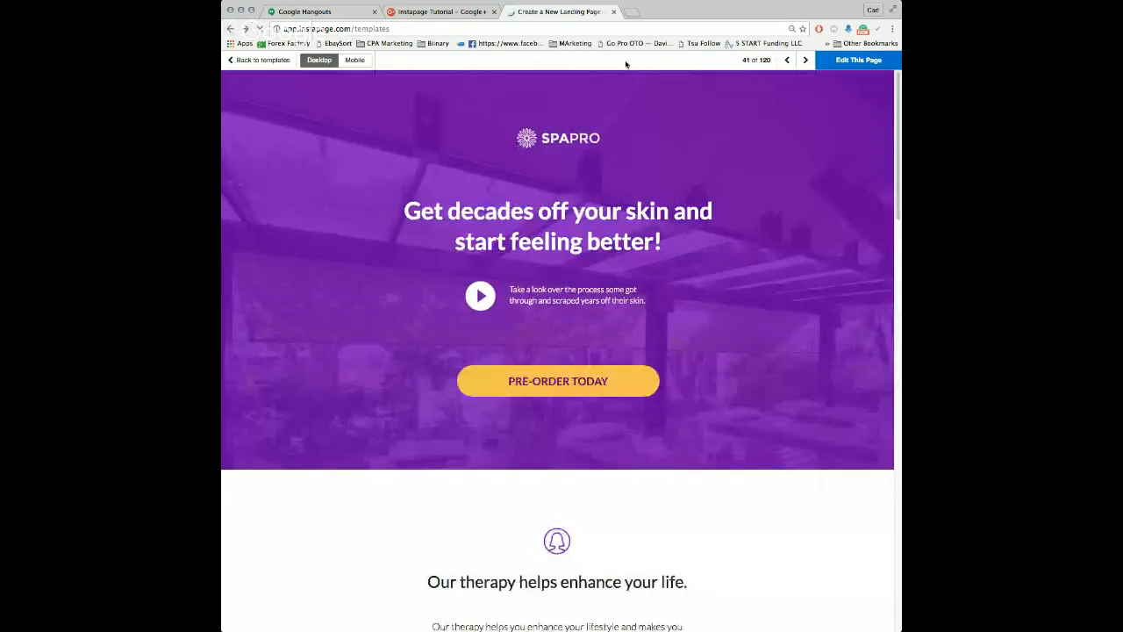
scroll(831, 215, down, 4)
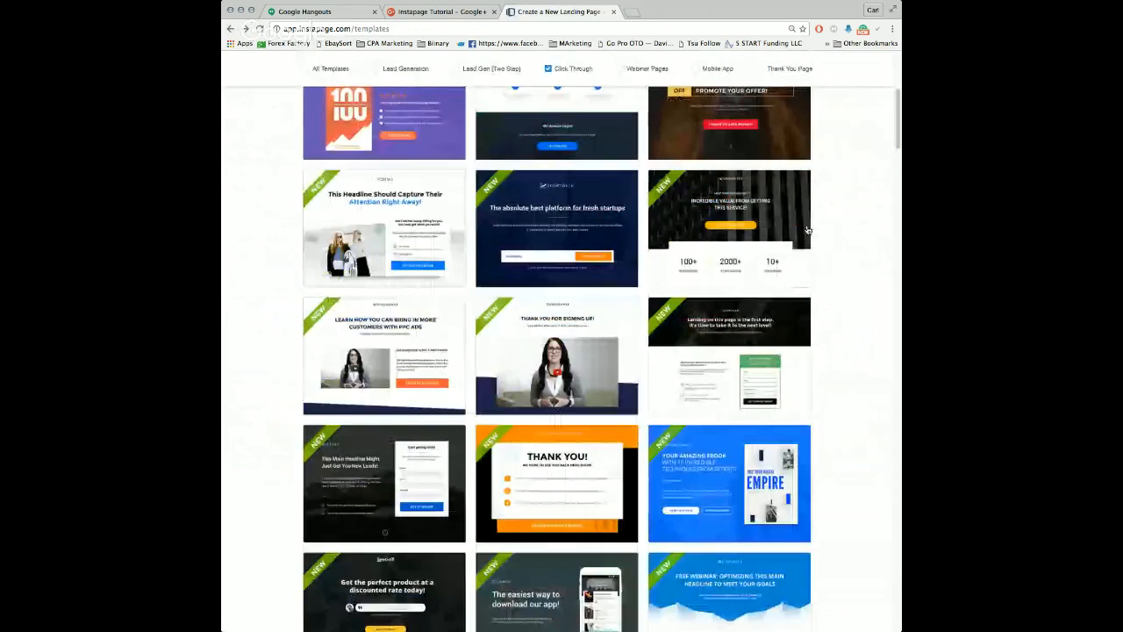
scroll(833, 216, down, 6)
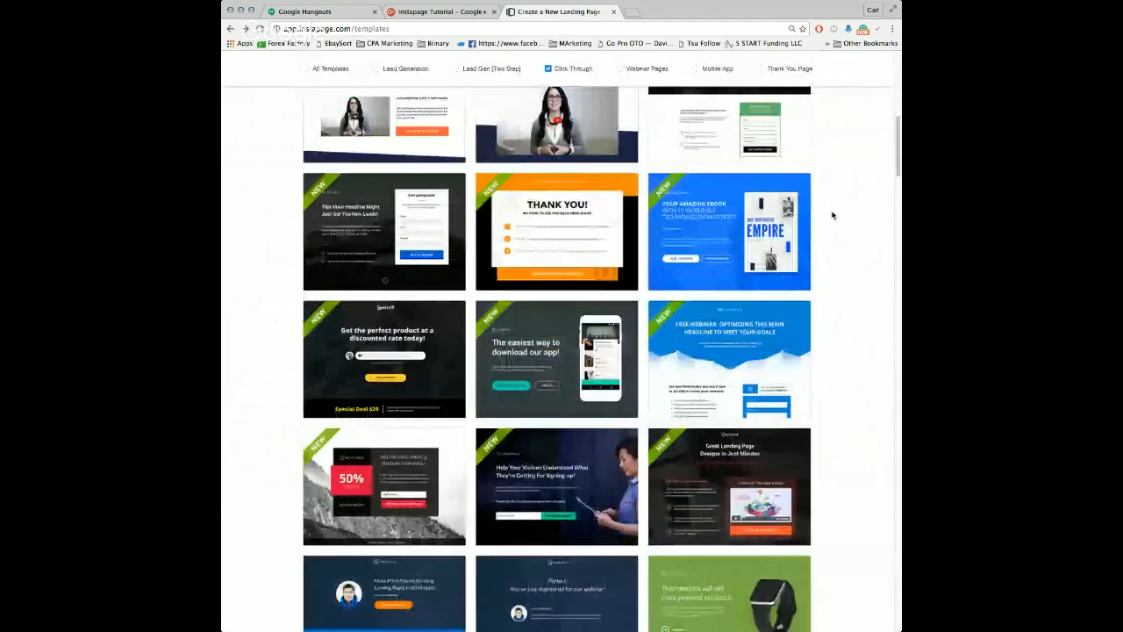
scroll(832, 216, up, 10)
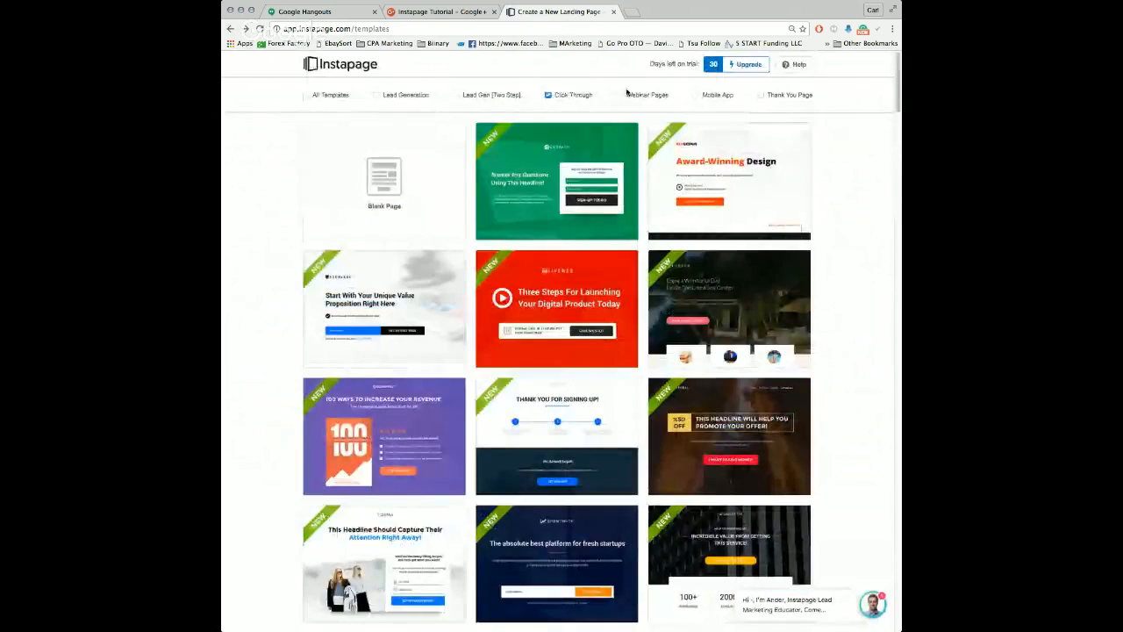
Step: Show only the Thank You Page templates in place of Click Through and look over the designs
click(562, 94)
click(772, 95)
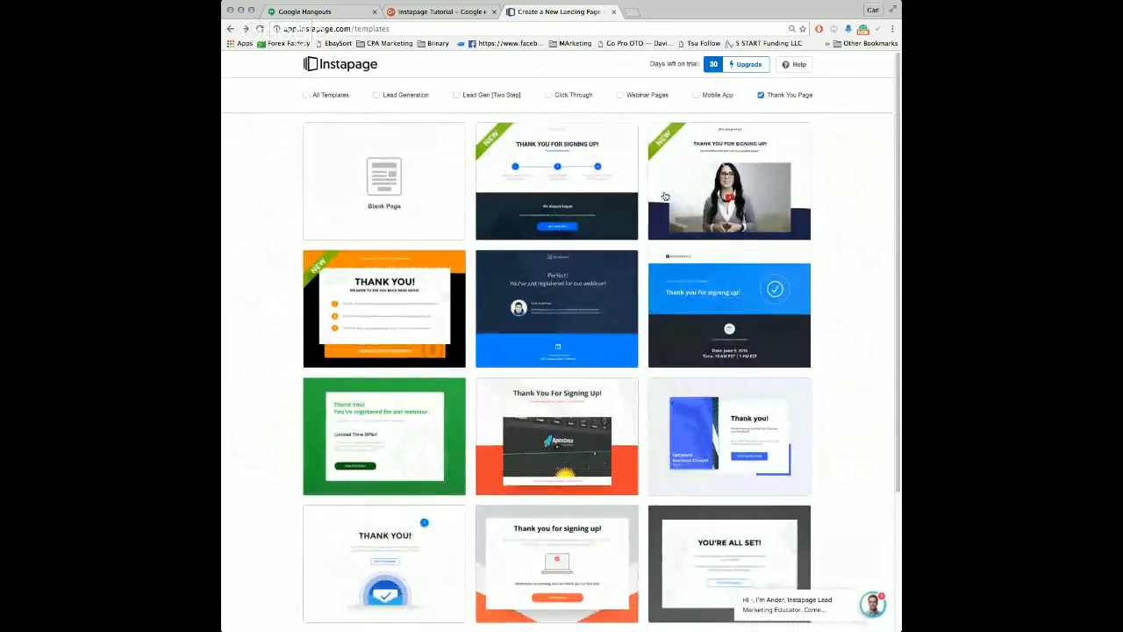
scroll(627, 179, down, 3)
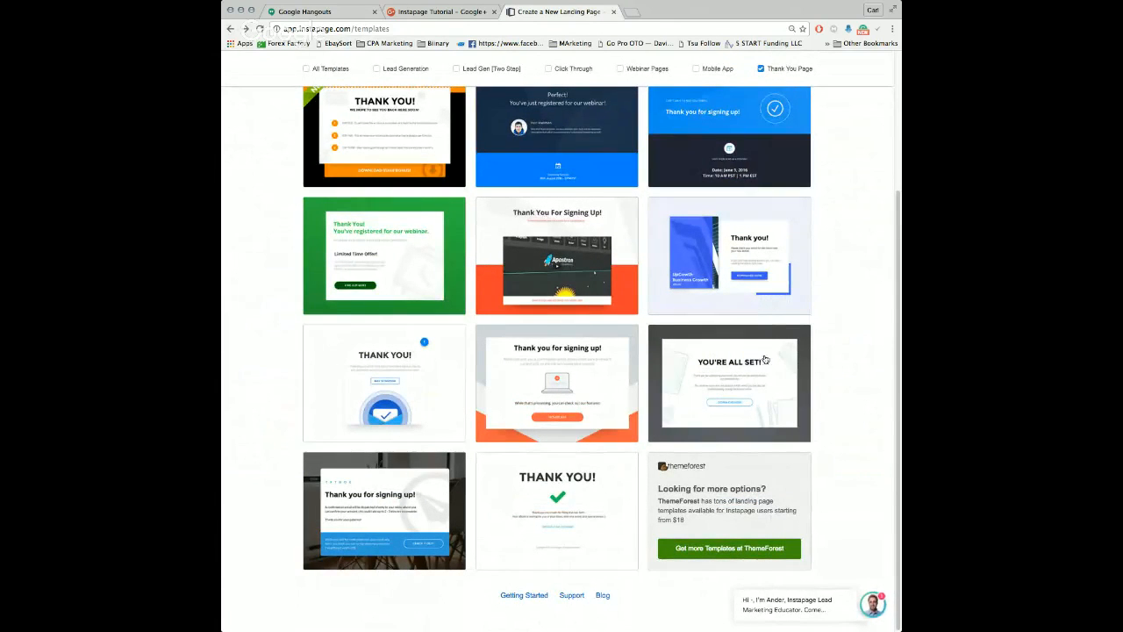
scroll(766, 360, up, 3)
Step: Switch the gallery filter from Thank You Page to Lead Generation and browse its templates
click(772, 94)
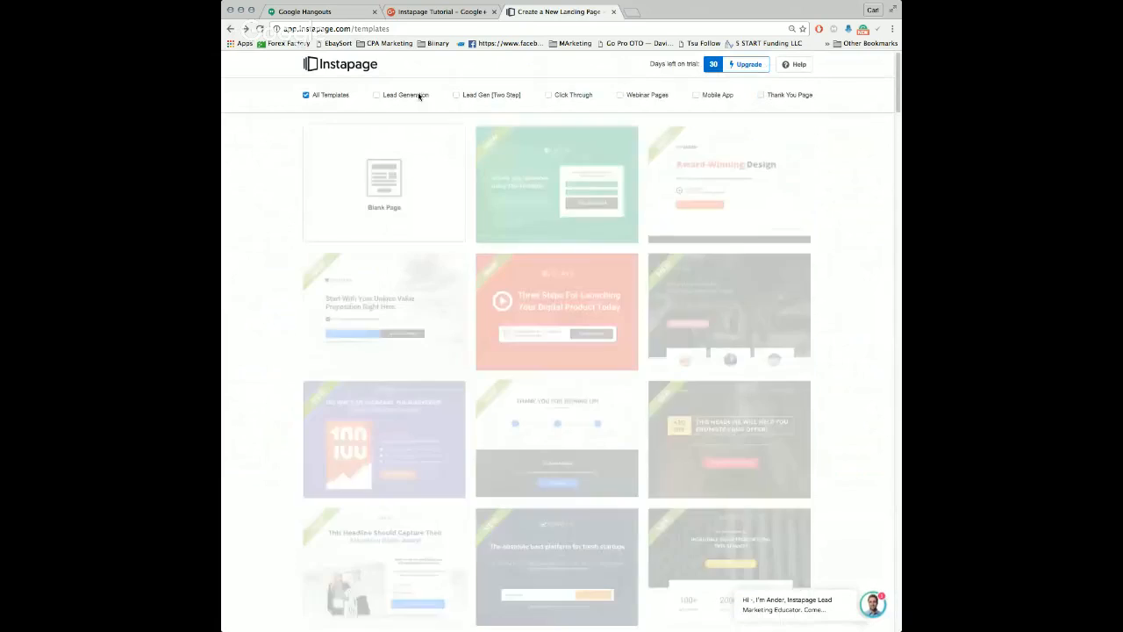
click(397, 95)
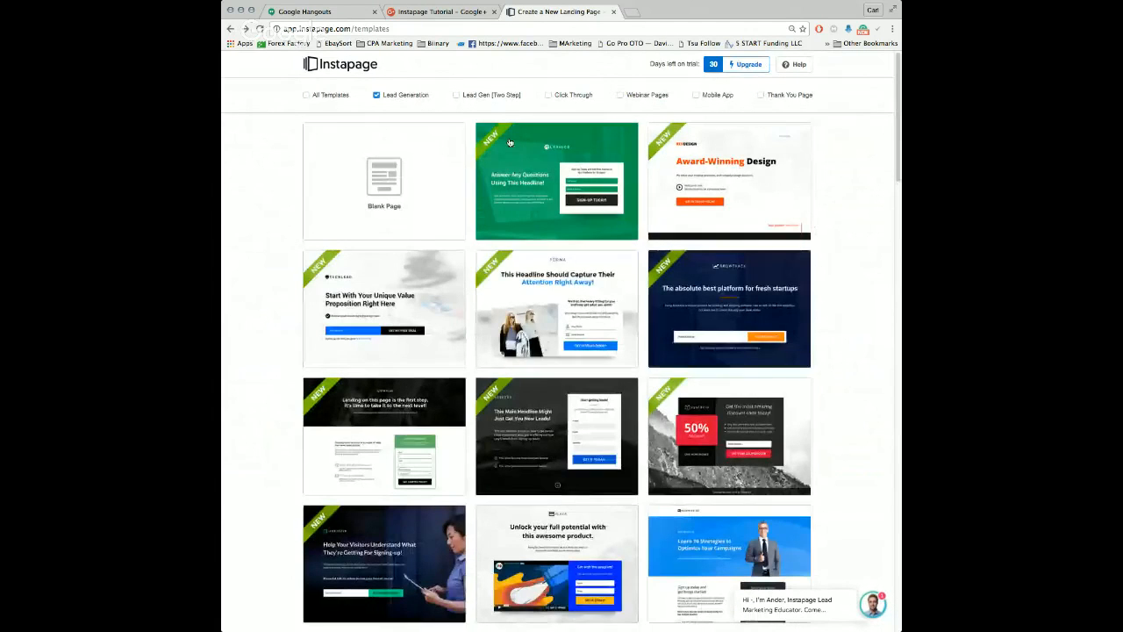
scroll(620, 279, down, 4)
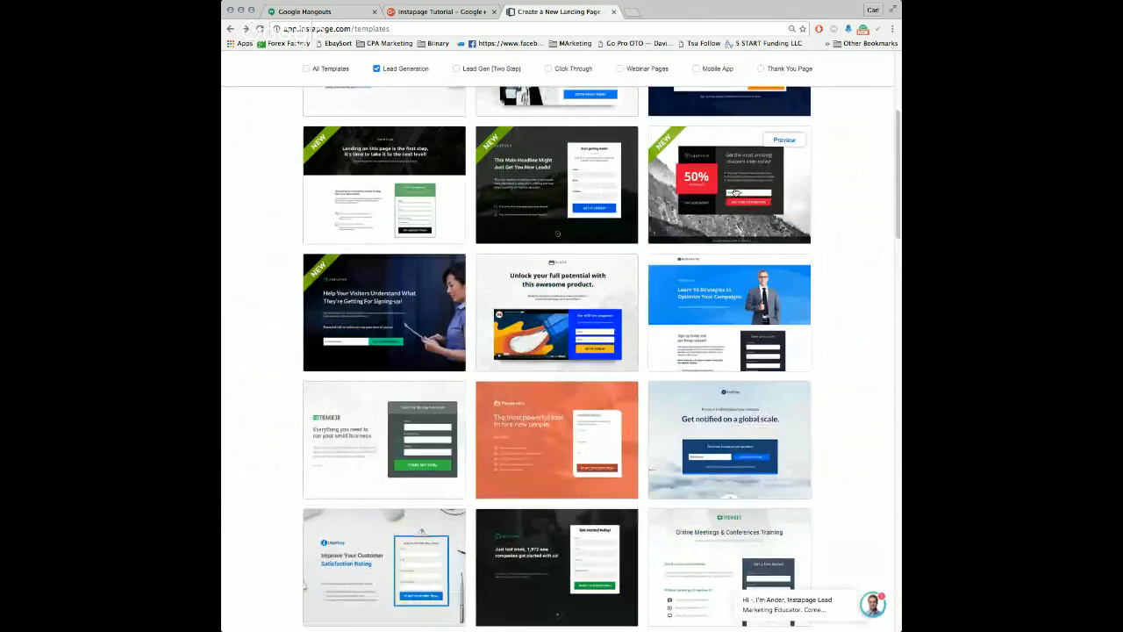
scroll(717, 366, down, 4)
scroll(717, 366, down, 6)
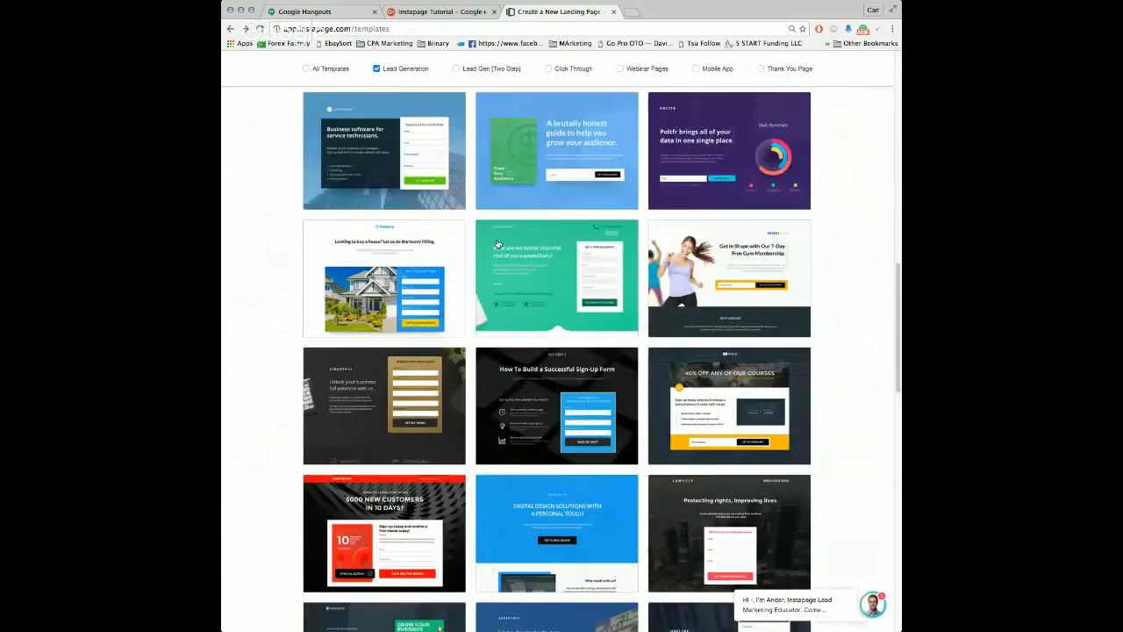
scroll(311, 197, up, 5)
scroll(360, 243, up, 5)
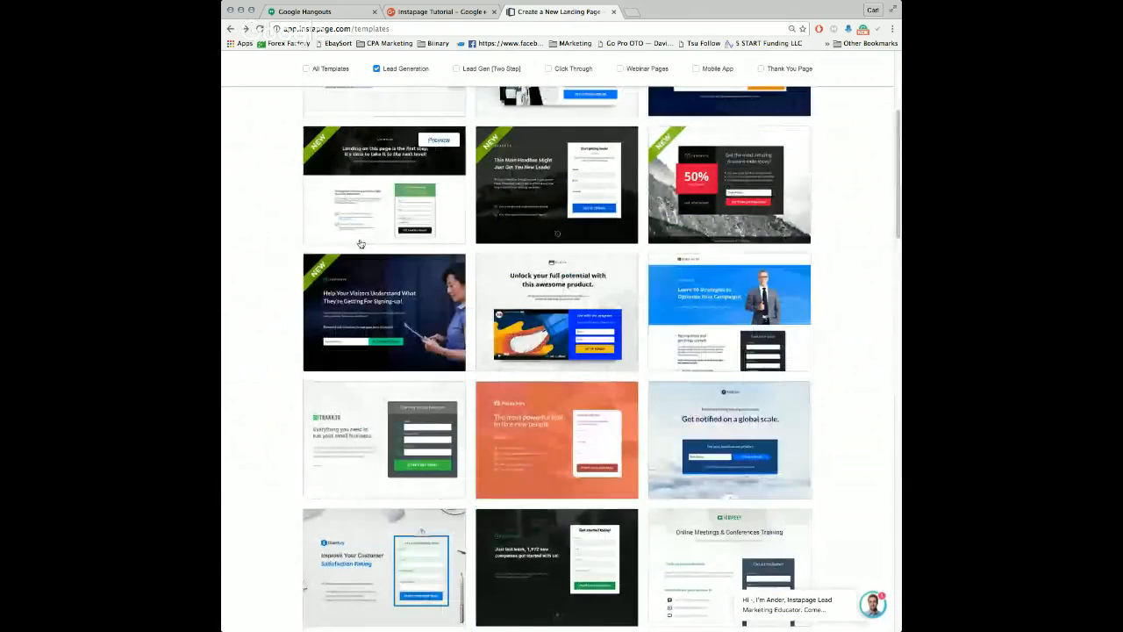
Step: Preview the "Unlock your full potential with this awesome product" template and create a page from it named "CPA IG - 1"
mouse_move(576, 290)
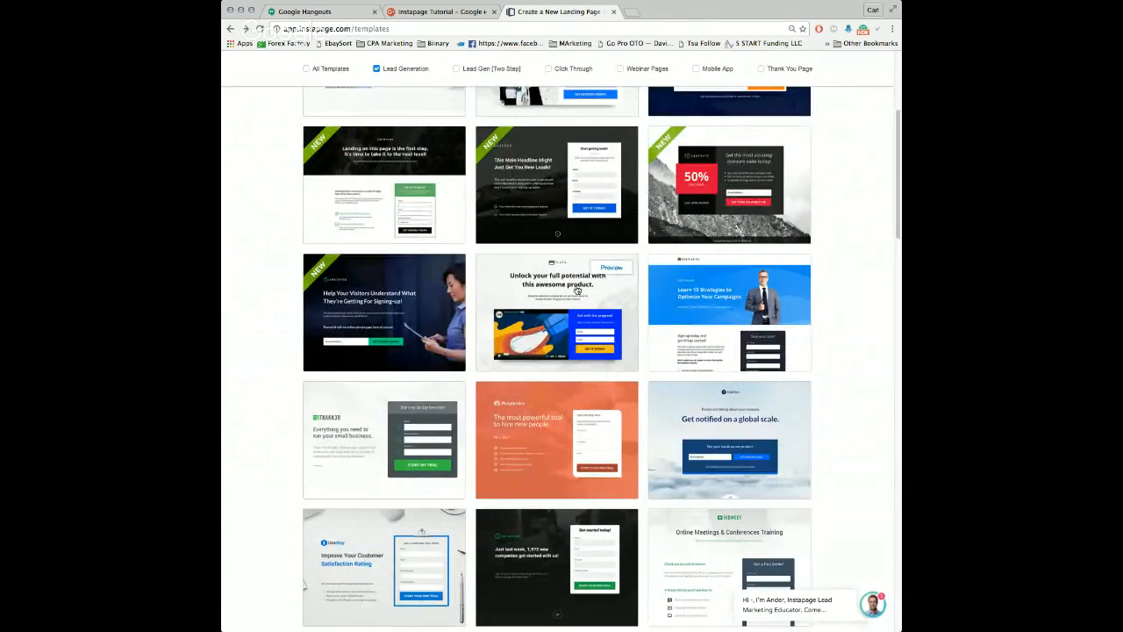
click(600, 269)
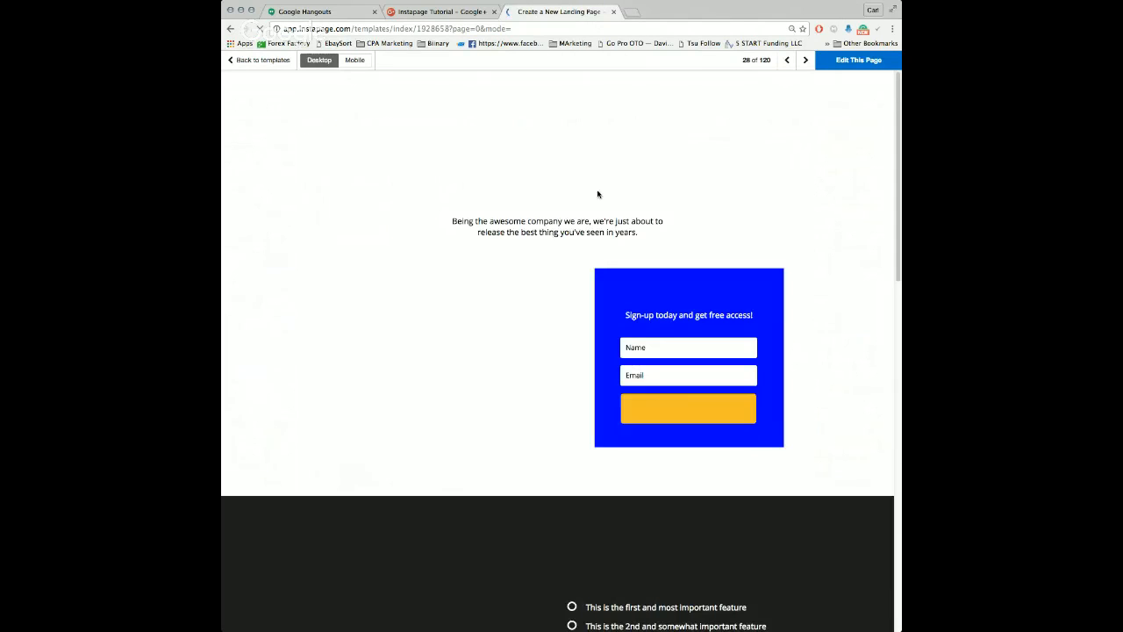
scroll(791, 215, down, 10)
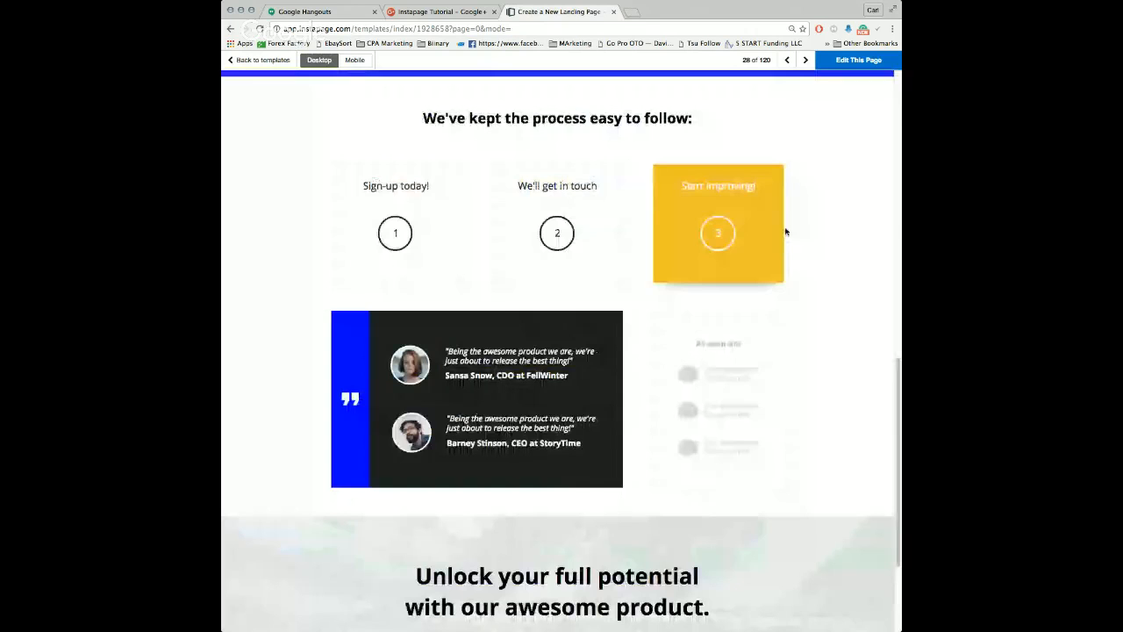
scroll(777, 225, up, 10)
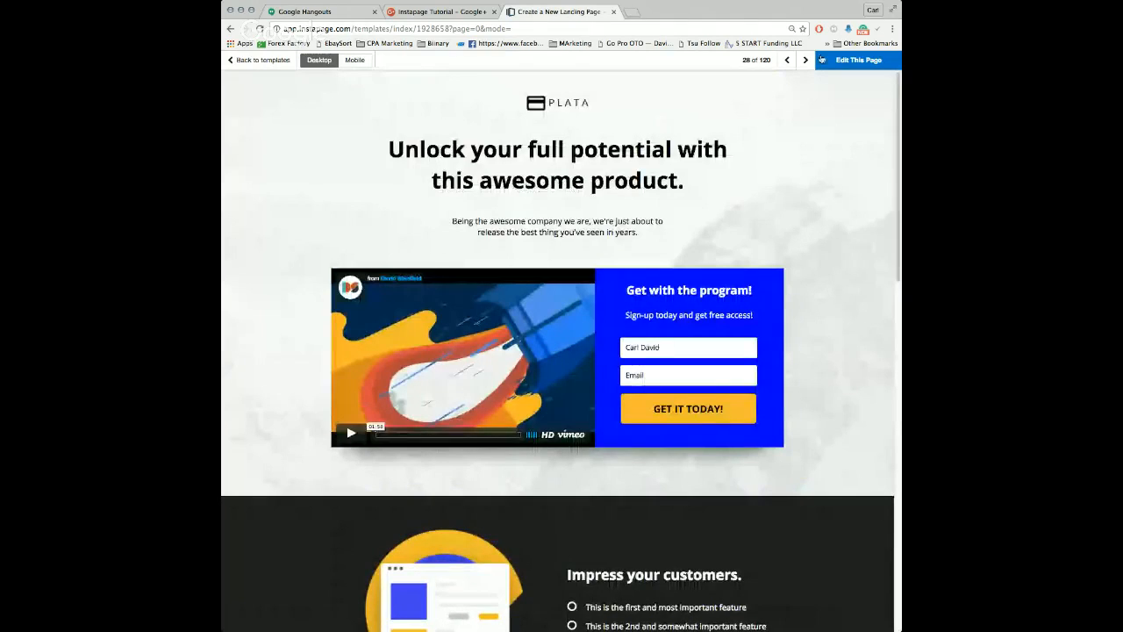
click(848, 61)
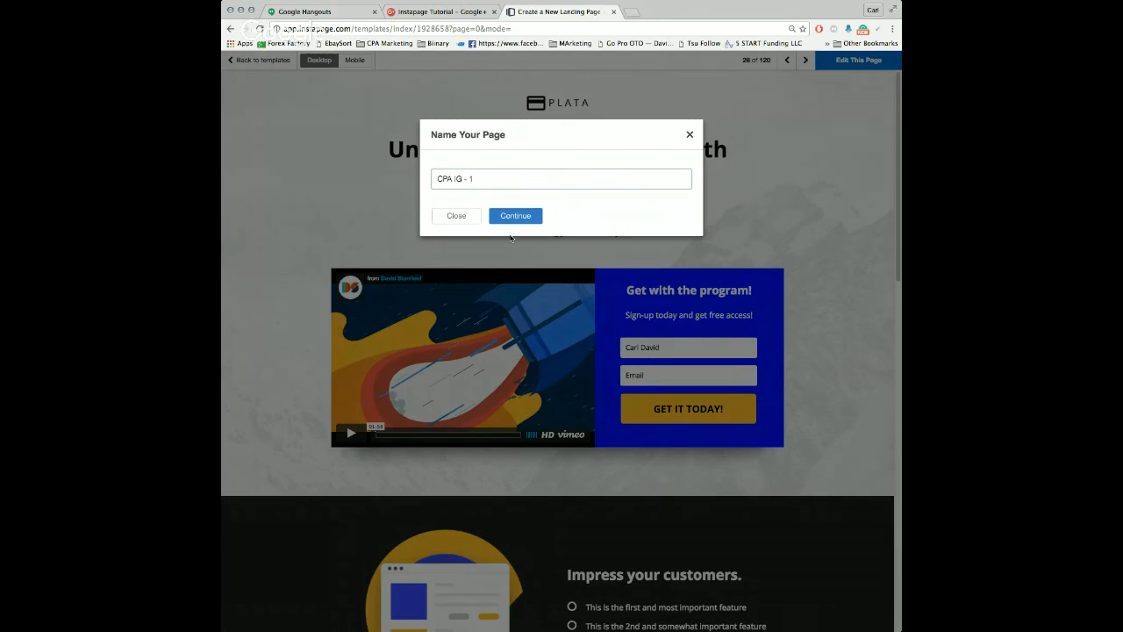
click(514, 217)
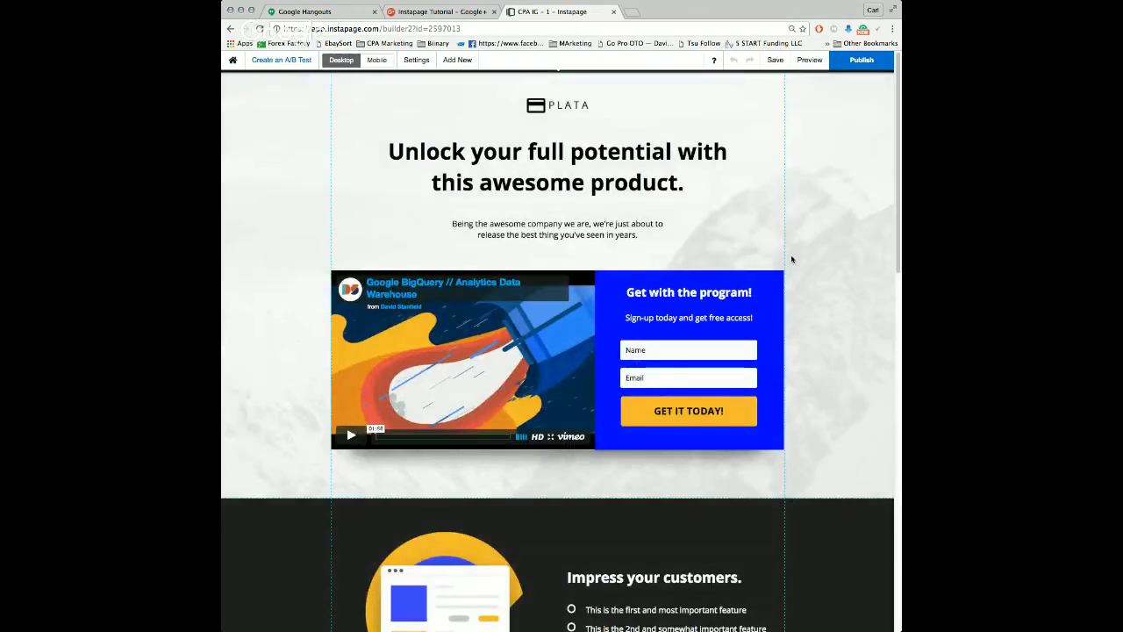
Step: Examine the PLATA logo's editing options and the set of elements that can be added to the page
click(551, 107)
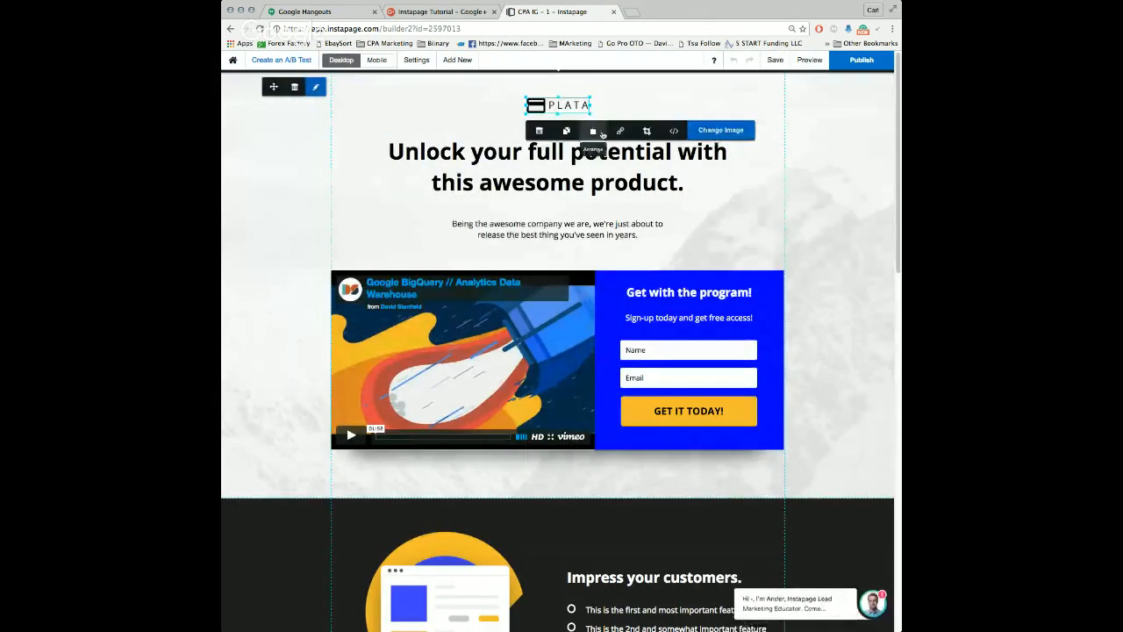
click(560, 107)
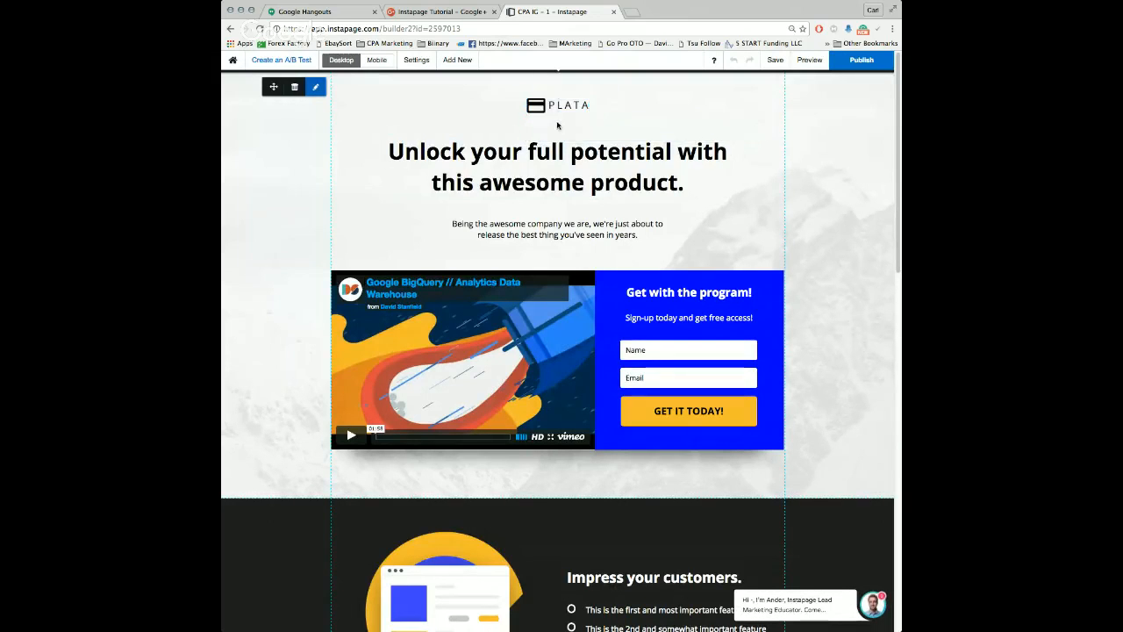
click(457, 61)
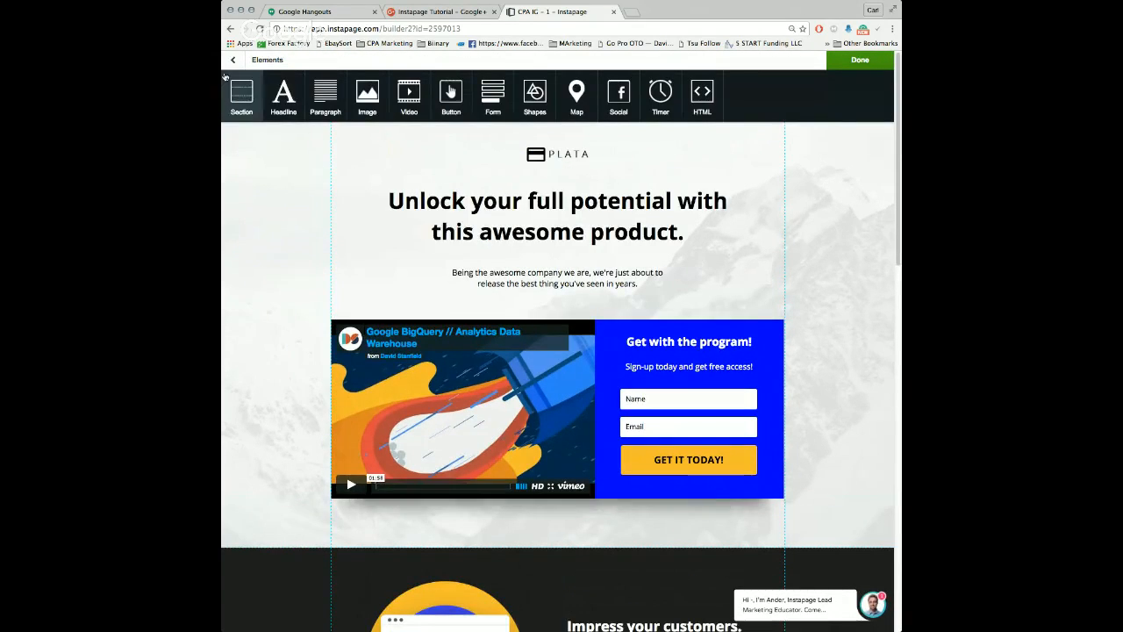
click(235, 61)
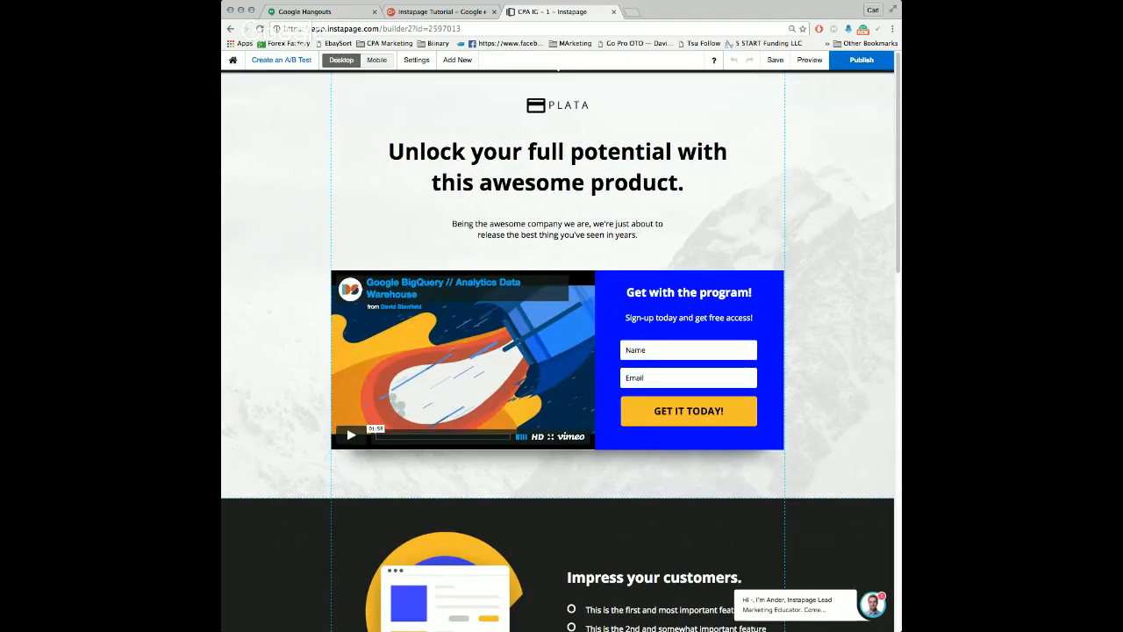
Step: View the page's mobile layout and return to the desktop layout
click(377, 60)
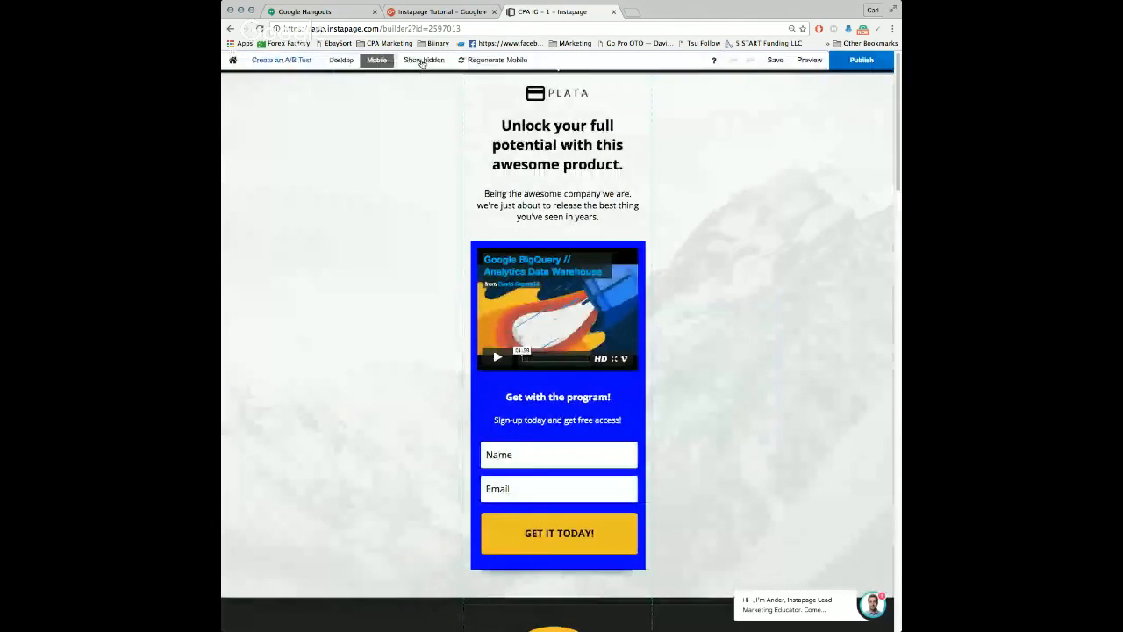
click(348, 61)
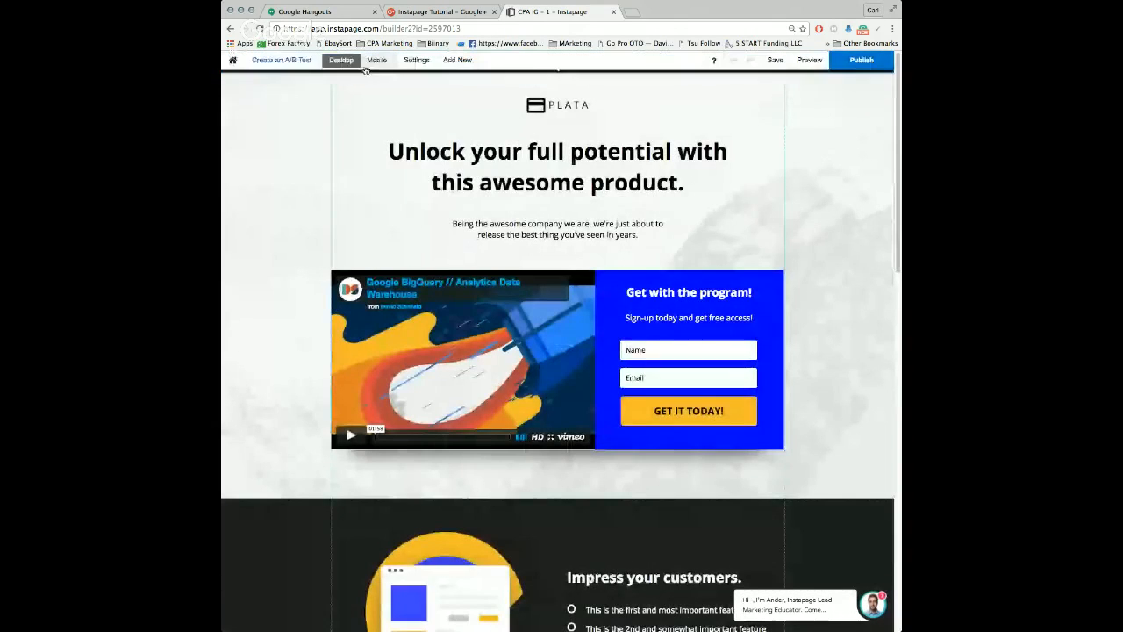
Step: Add an HTML element over the page's headline area, then delete it
click(457, 60)
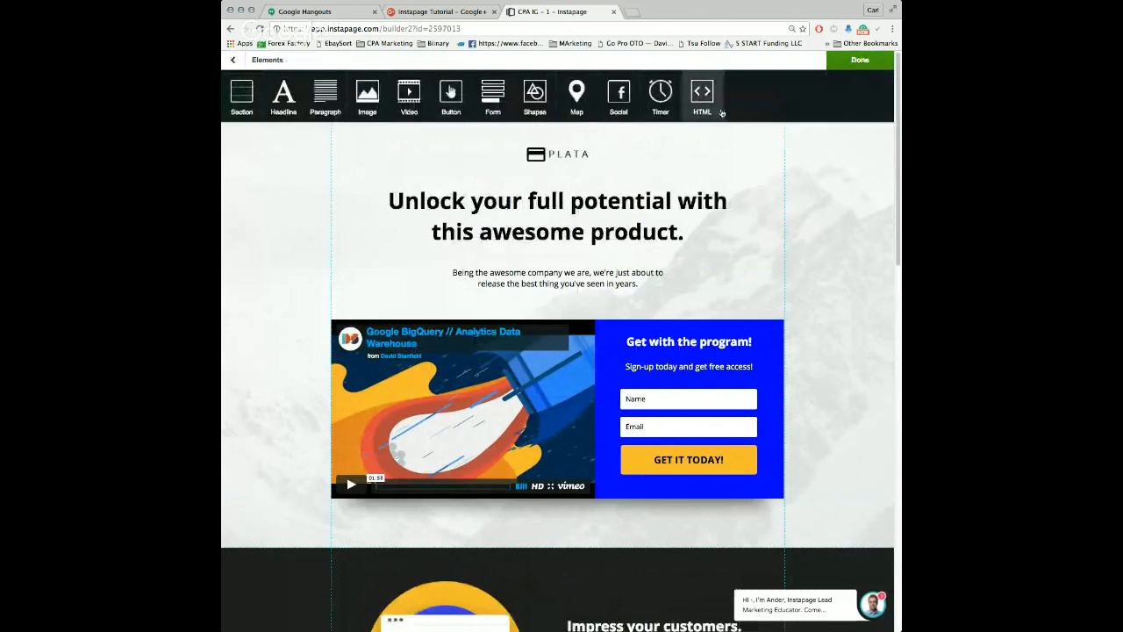
drag(699, 99, 576, 200)
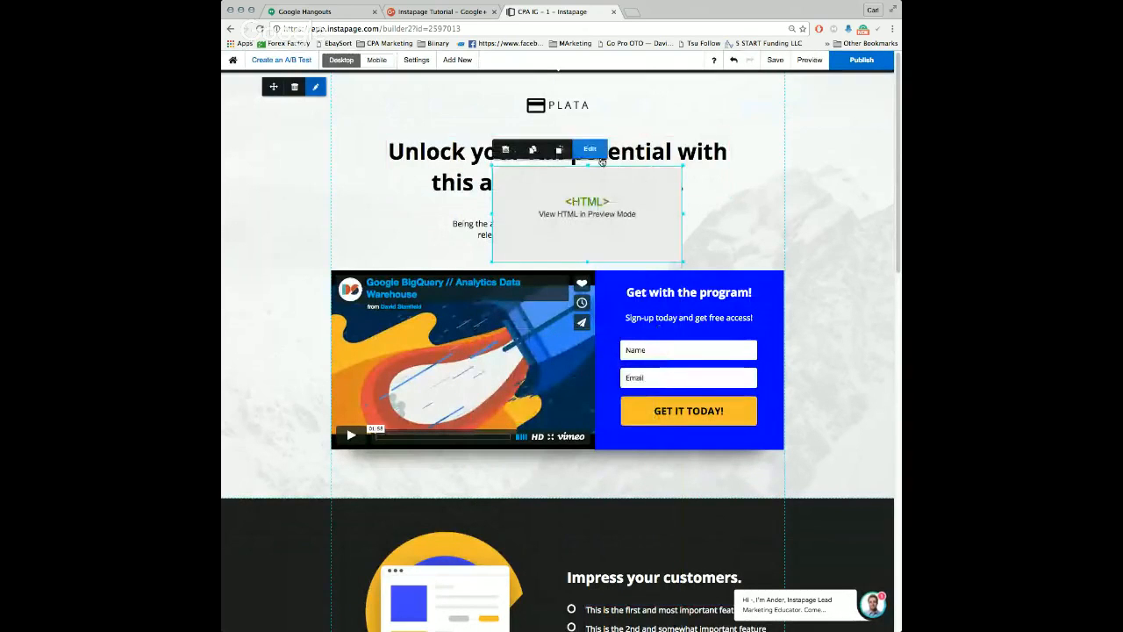
click(505, 151)
Step: Add a new headline element, try it over the video and just above it, then delete it
click(472, 59)
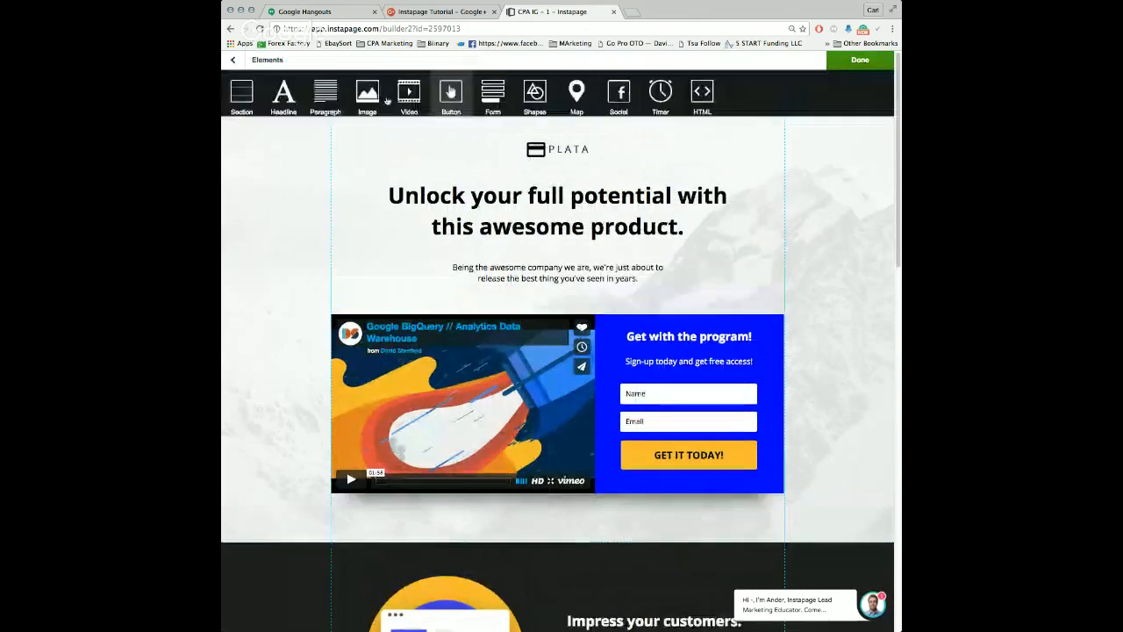
drag(283, 93, 404, 162)
click(443, 208)
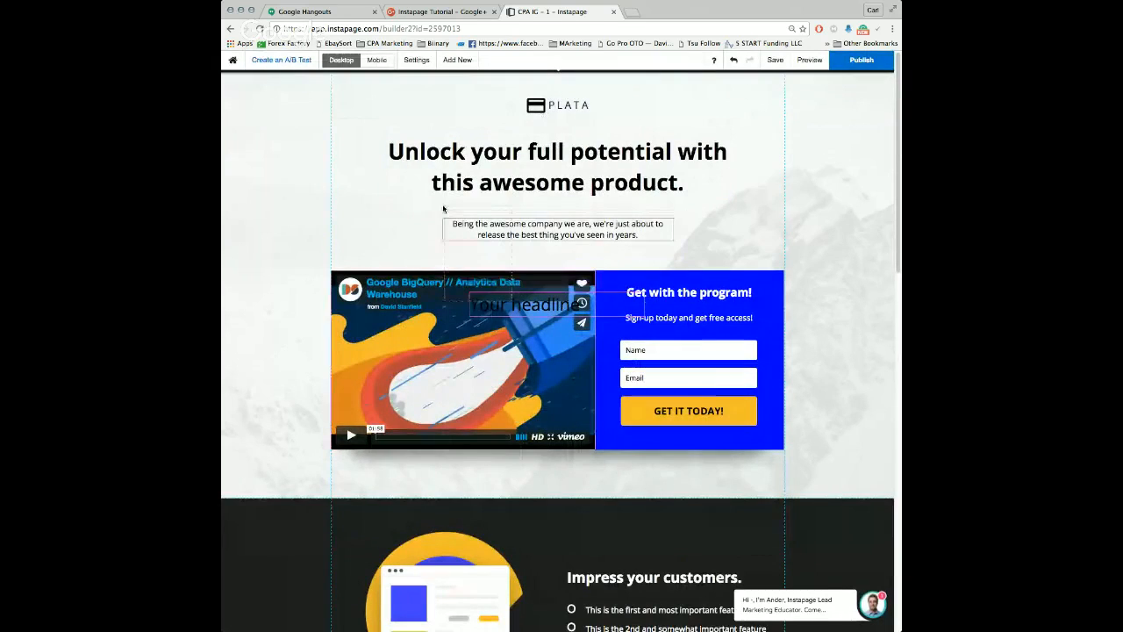
drag(421, 204, 575, 304)
click(742, 270)
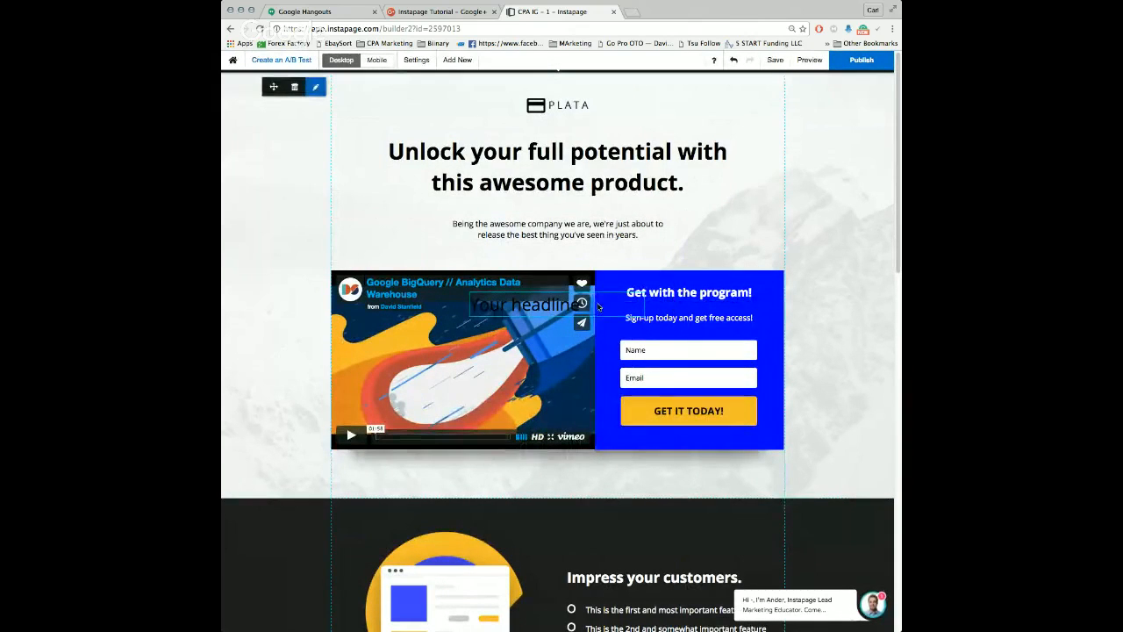
click(601, 305)
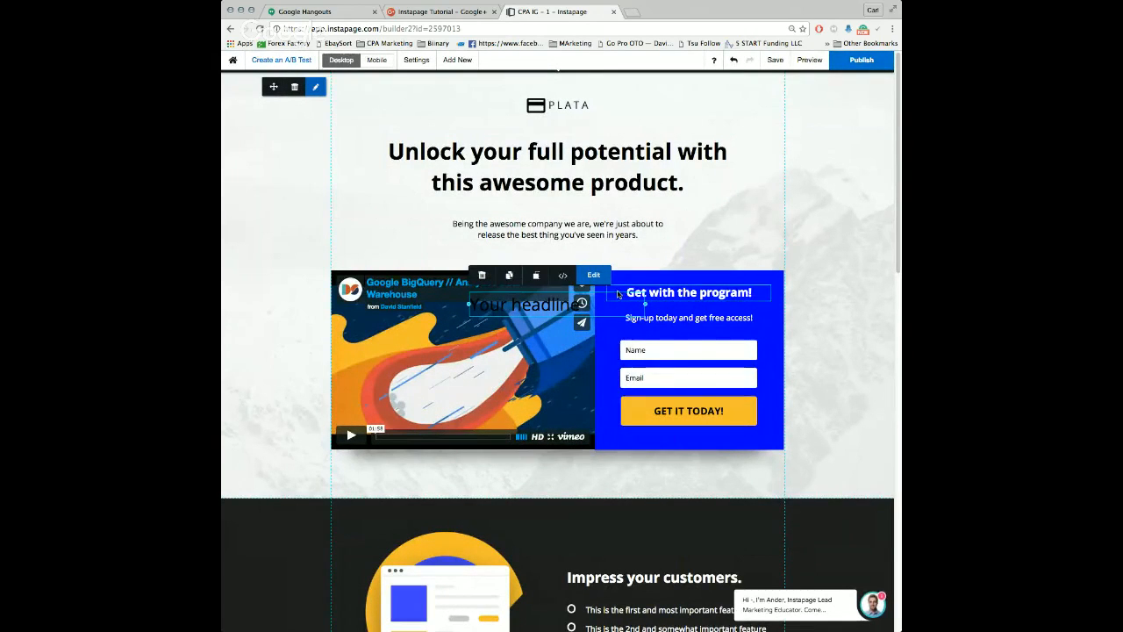
drag(584, 294, 598, 236)
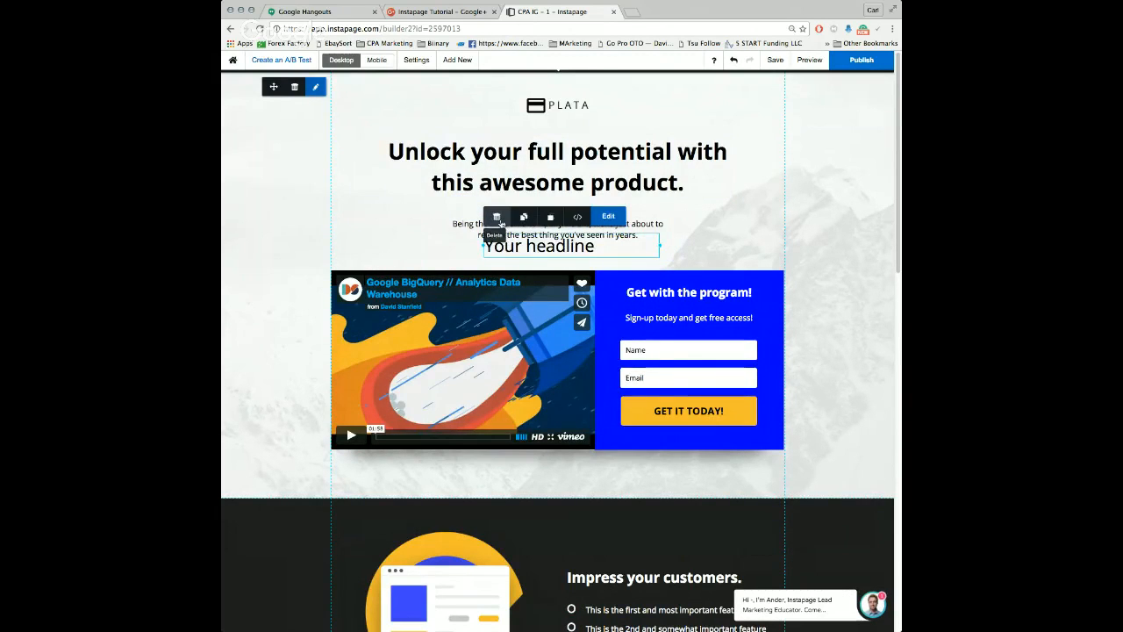
click(497, 217)
Step: Delete the PLATA logo above the main headline
click(570, 109)
click(547, 136)
Step: Replace the main headline's text with "Learn How This College Dropout Made 6 Figures Online"
double_click(574, 158)
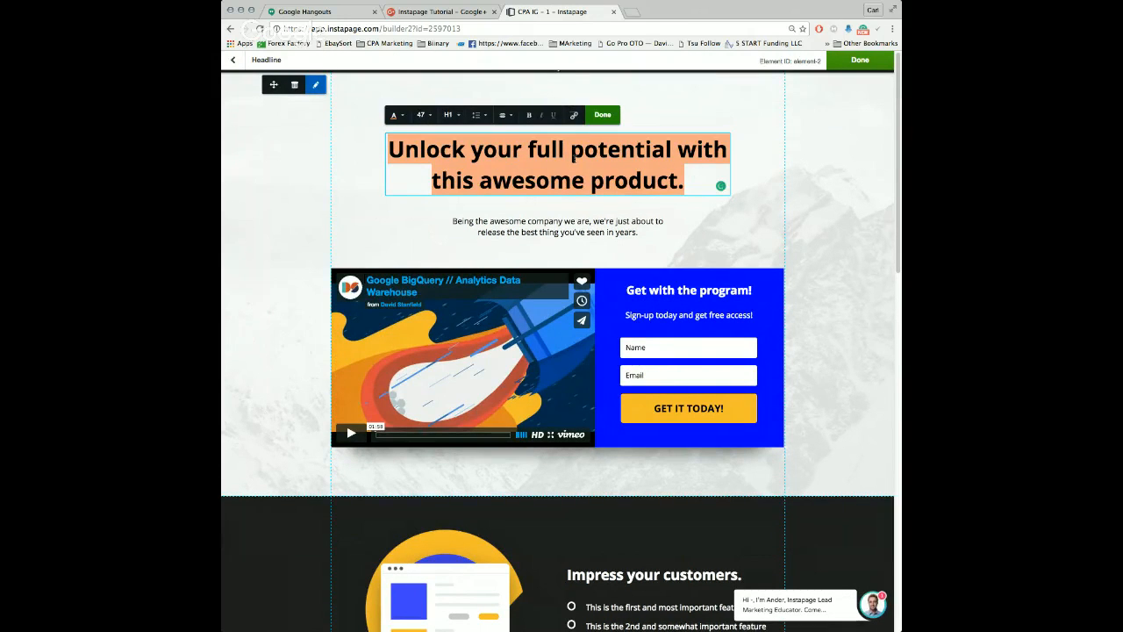
text(Learn)
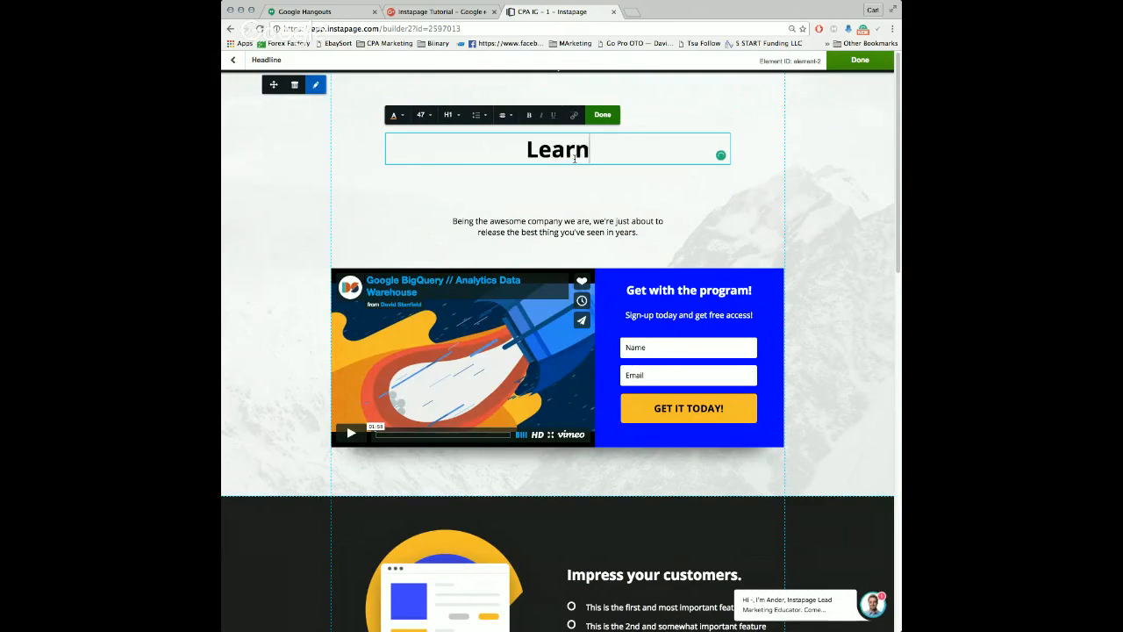
text( How This)
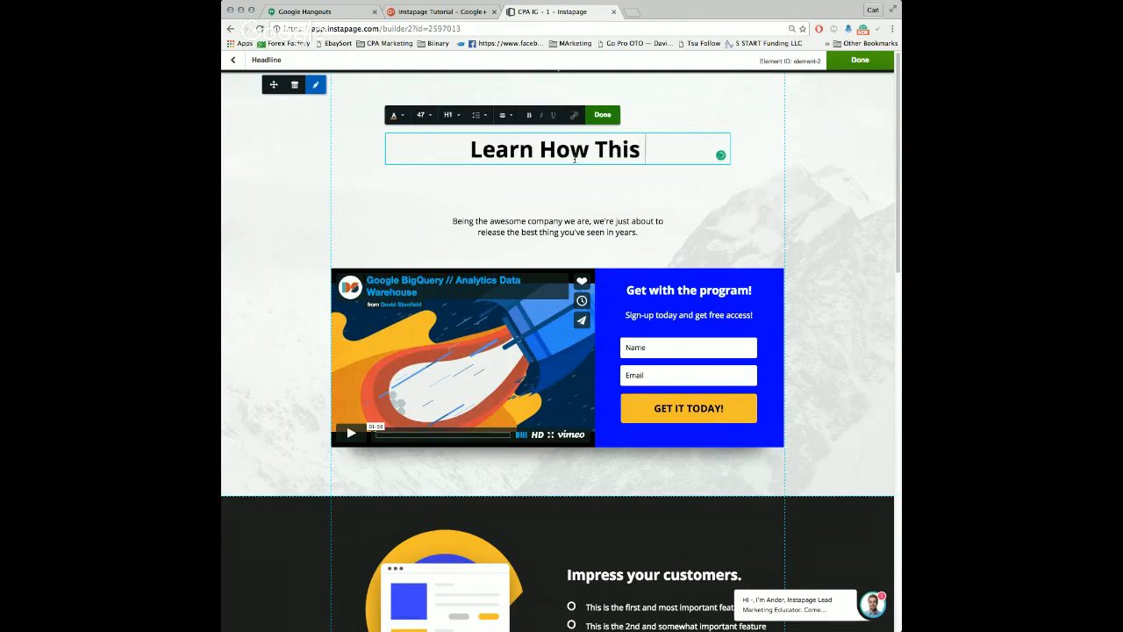
text( College Drop)
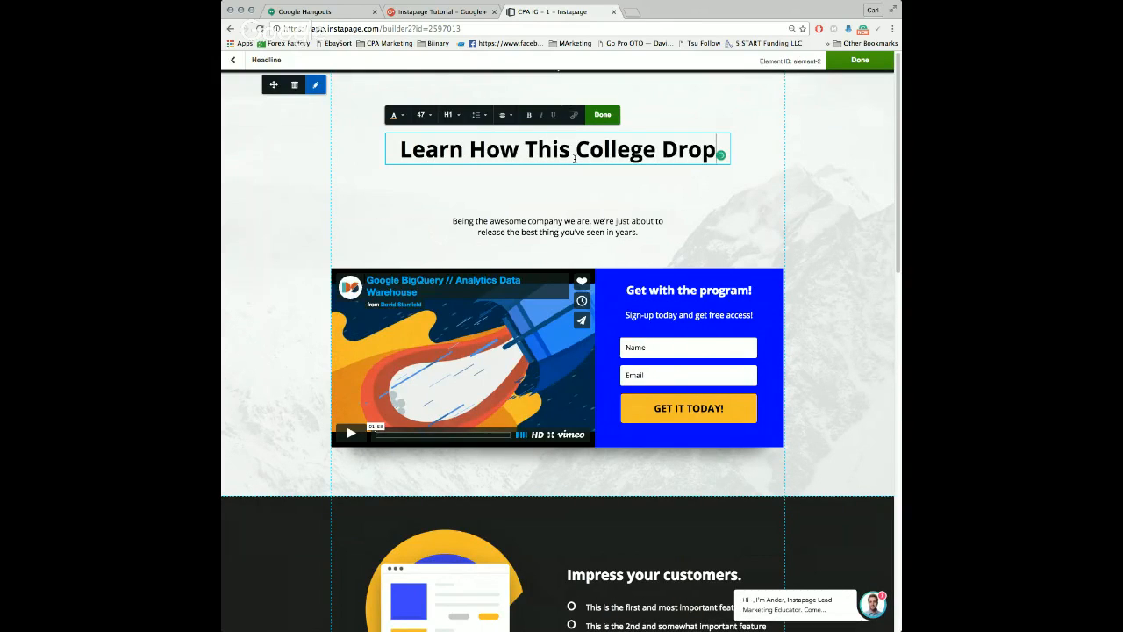
text(out Ma)
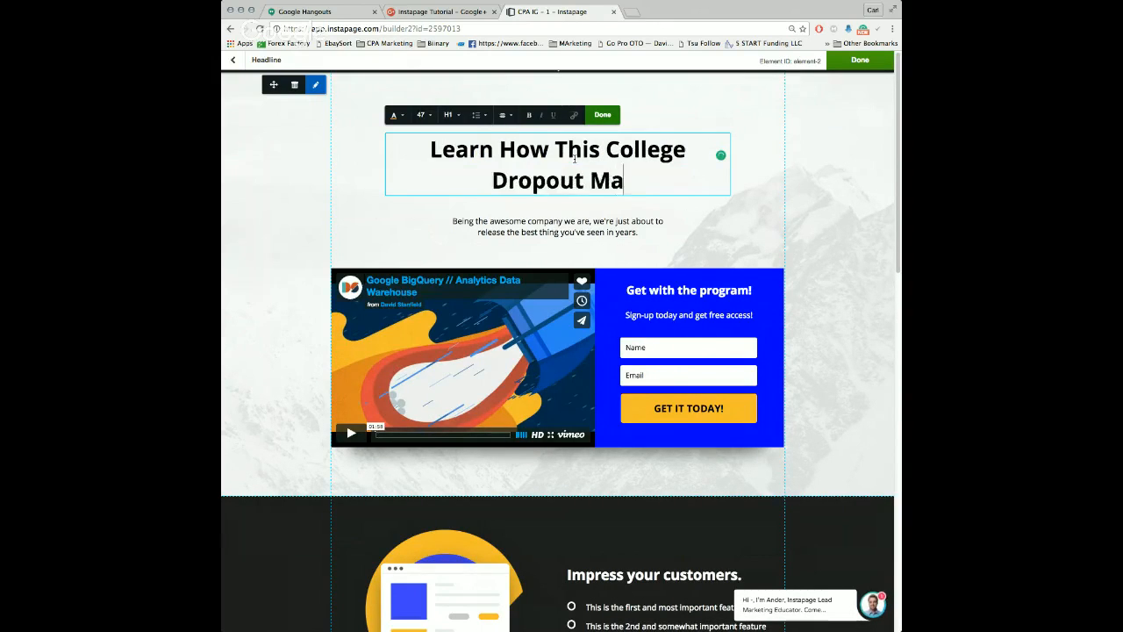
text(de 6 Fogu)
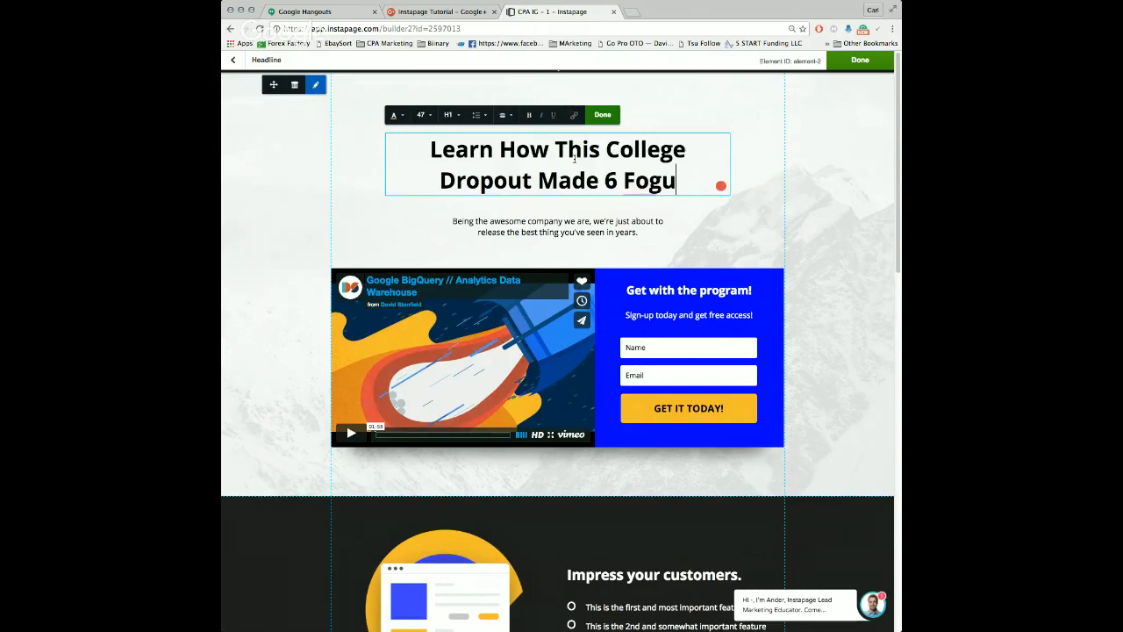
key(BackSpace)
key(BackSpace)
key(BackSpace)
text(igures Online)
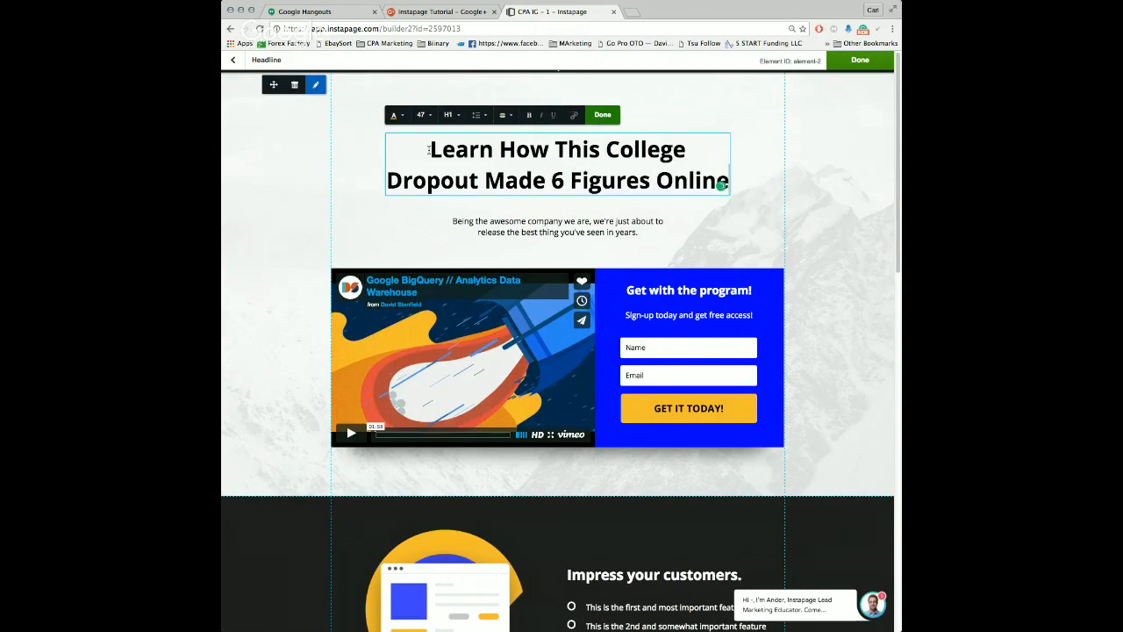
drag(428, 150, 714, 166)
click(773, 198)
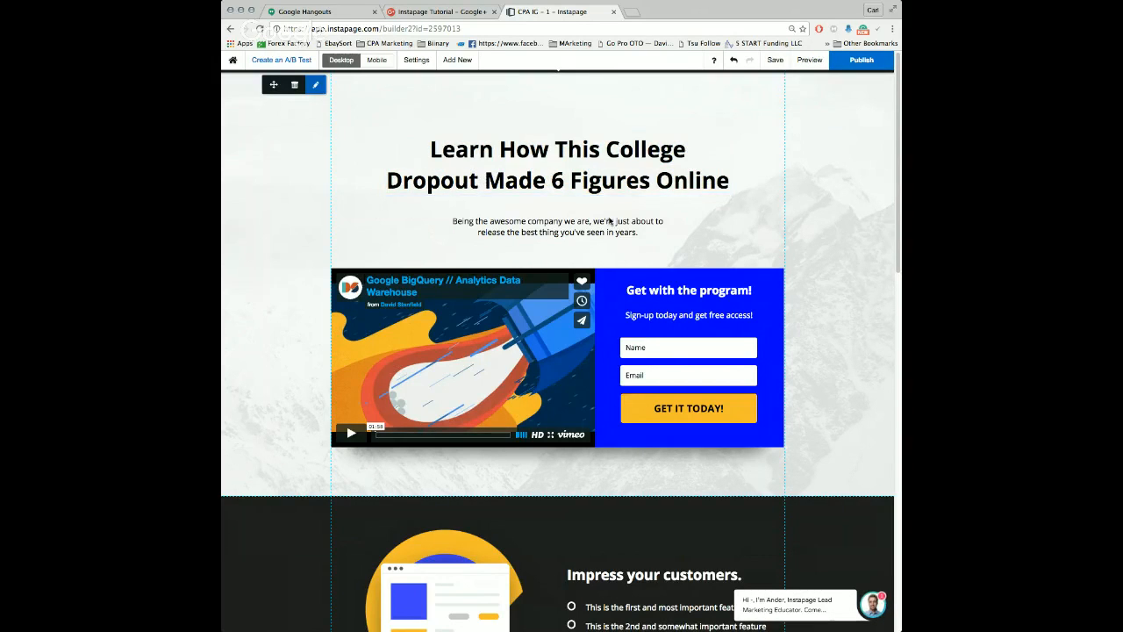
Step: Delete the "Being the awesome company we are" paragraph below the main headline
click(533, 232)
click(455, 201)
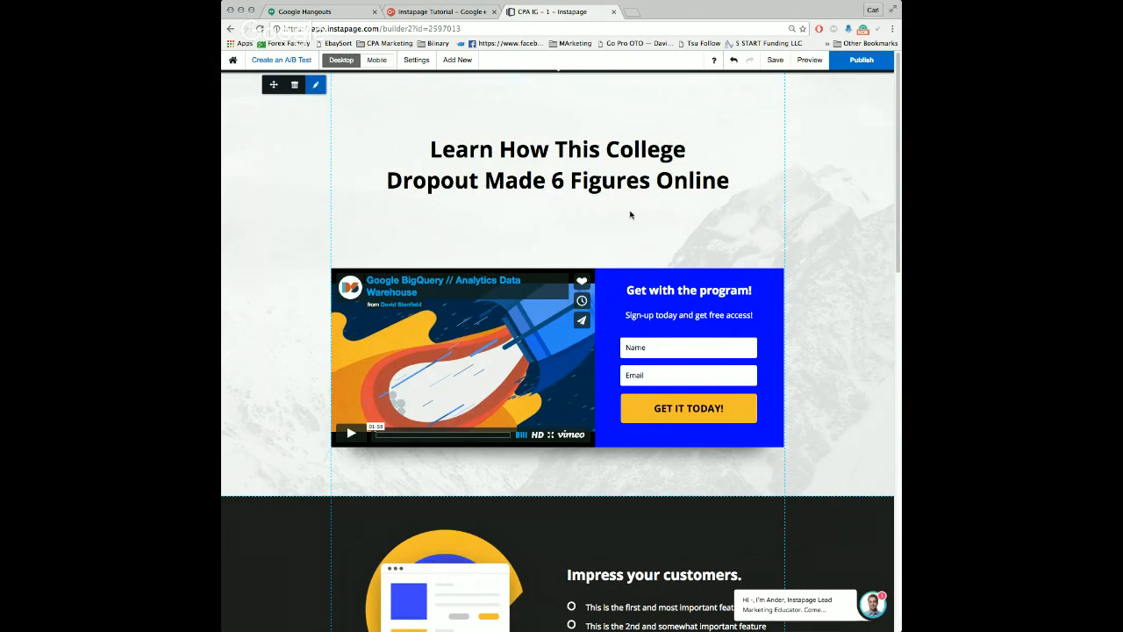
Step: Examine the video element's link setting beside the sign-up form and close it without changes
scroll(545, 220, down, 3)
scroll(543, 216, up, 2)
click(543, 215)
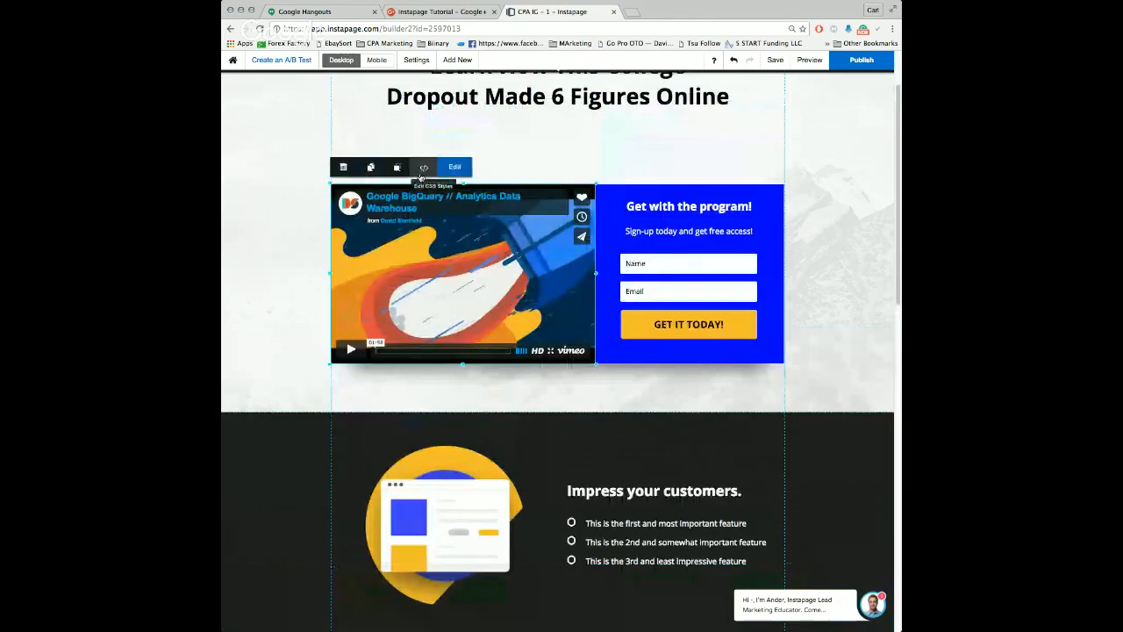
click(455, 167)
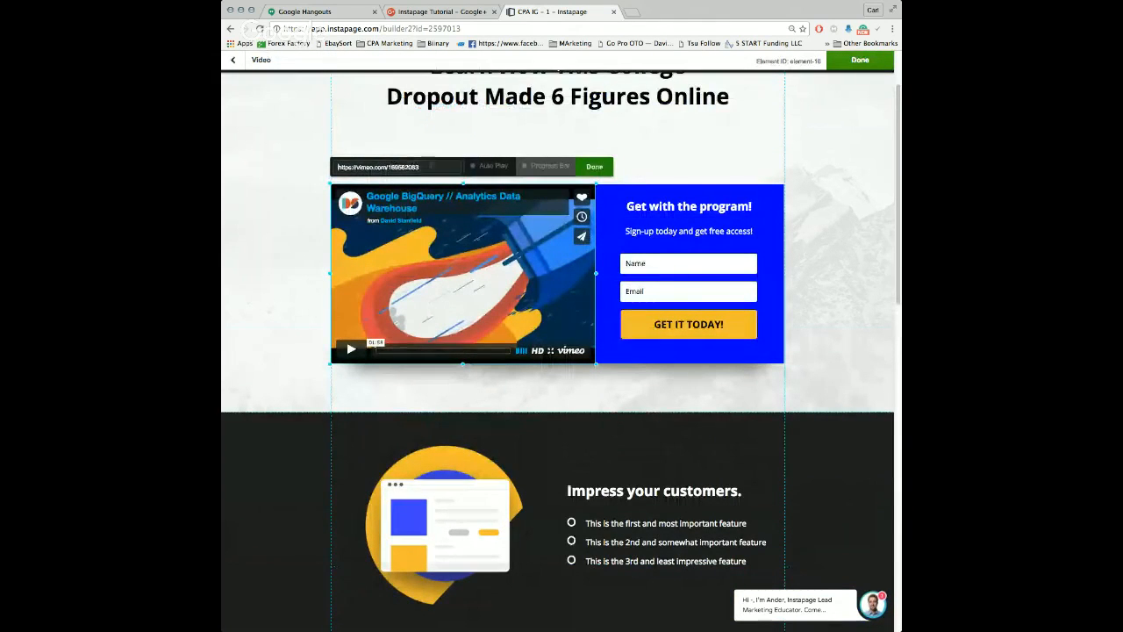
drag(419, 167, 333, 162)
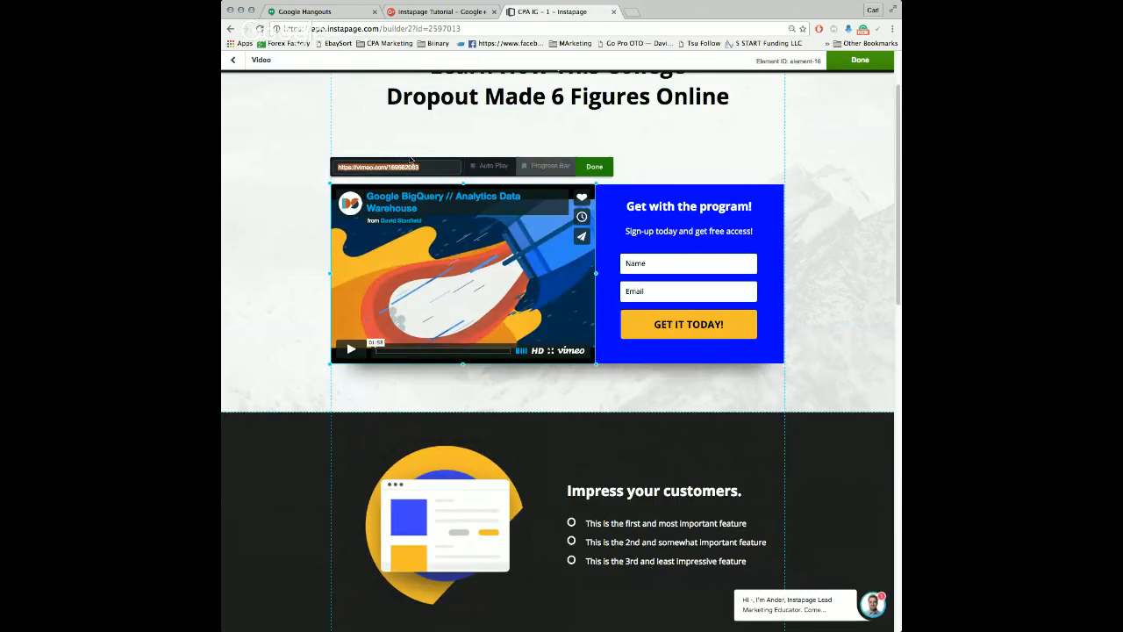
click(393, 135)
click(413, 195)
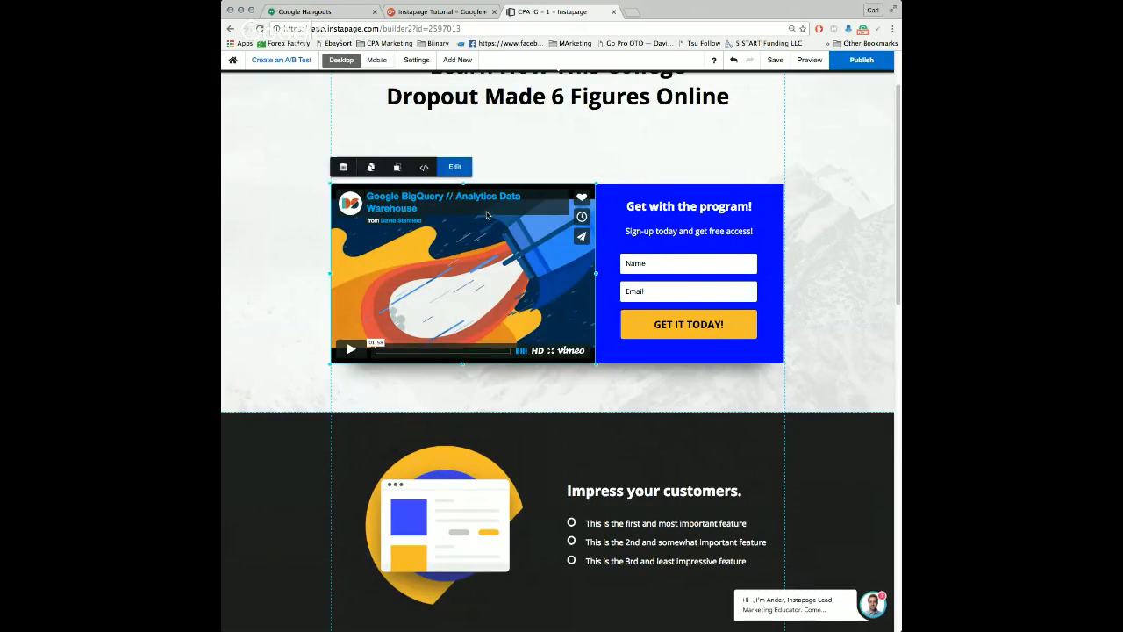
click(456, 171)
drag(420, 166, 337, 163)
click(595, 167)
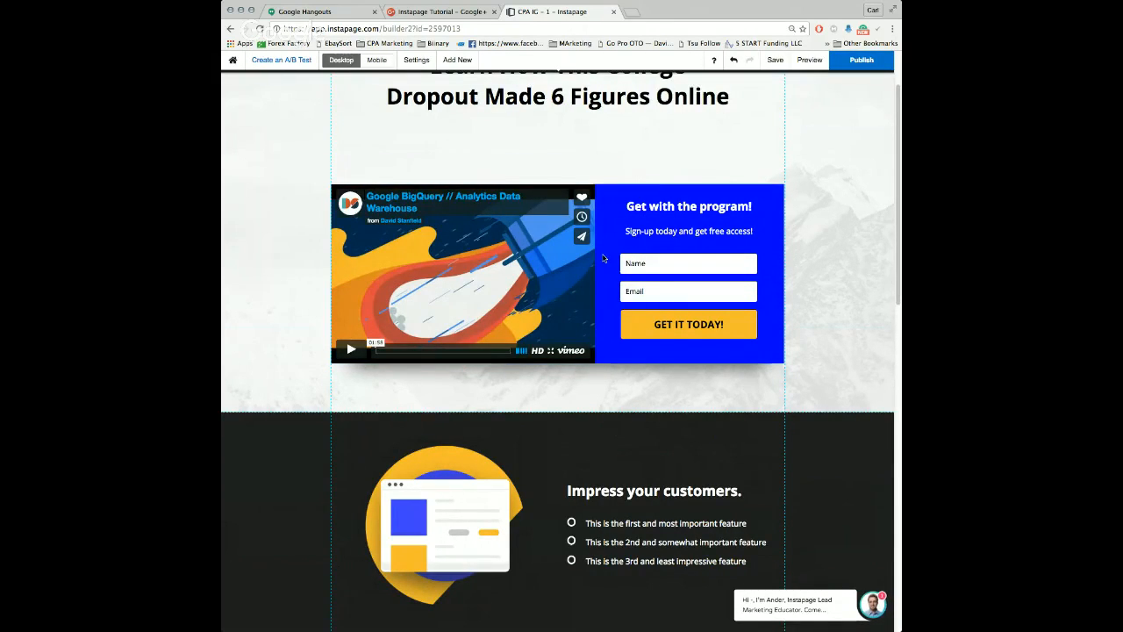
Step: Examine the integrations offered in the sign-up form's settings, including AWeber, MailChimp and GetResponse, and return to the page
scroll(614, 255, up, 2)
click(680, 349)
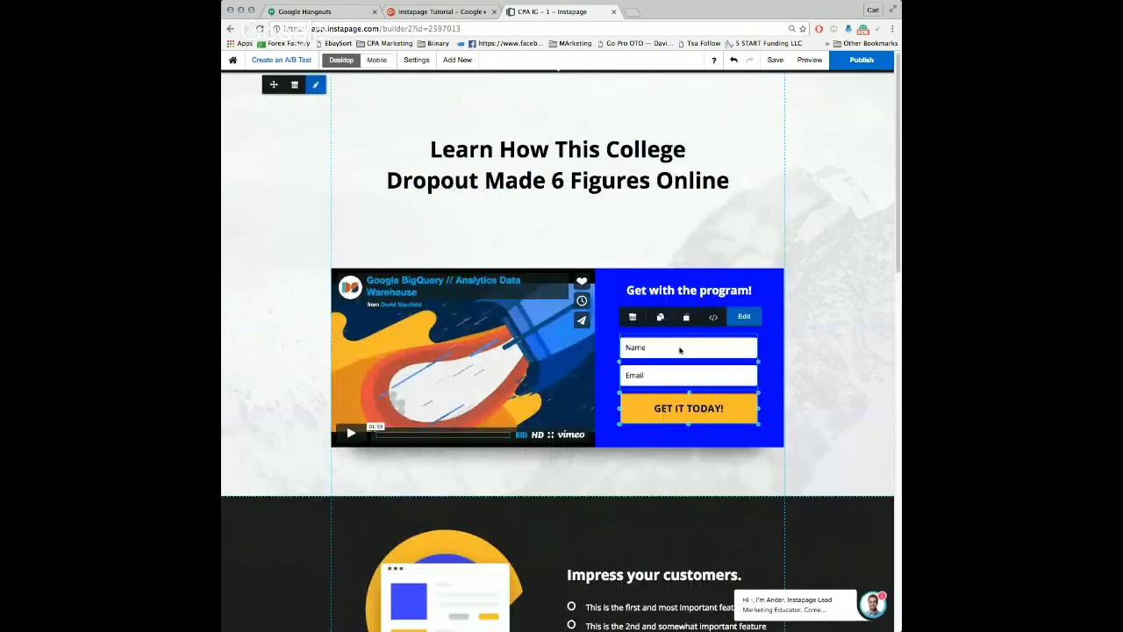
click(745, 318)
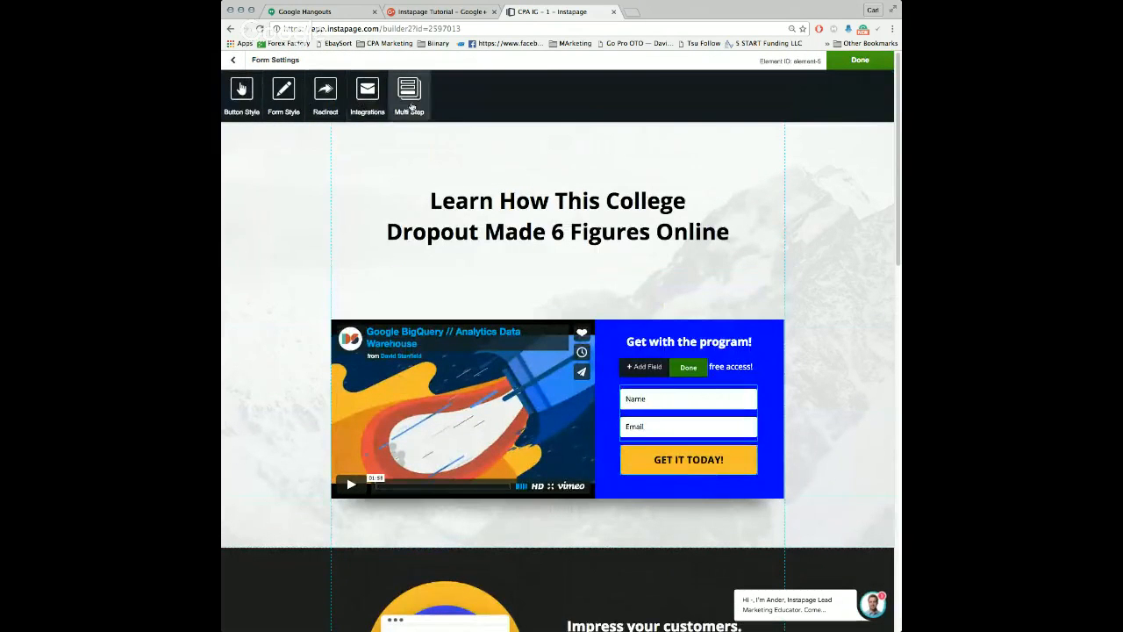
click(373, 103)
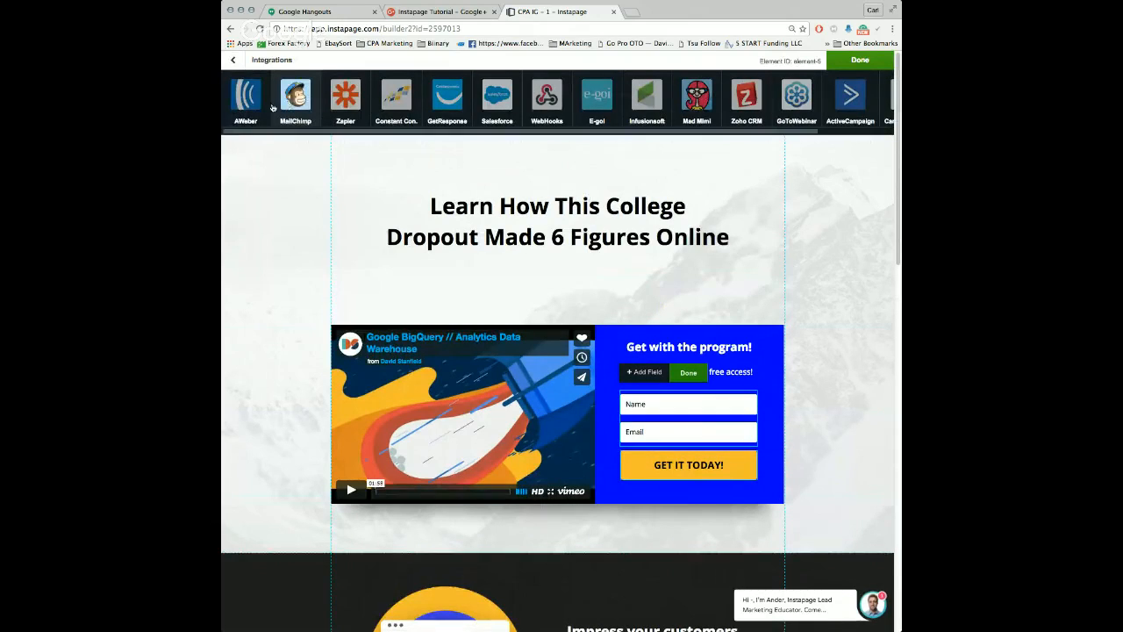
drag(501, 133, 392, 140)
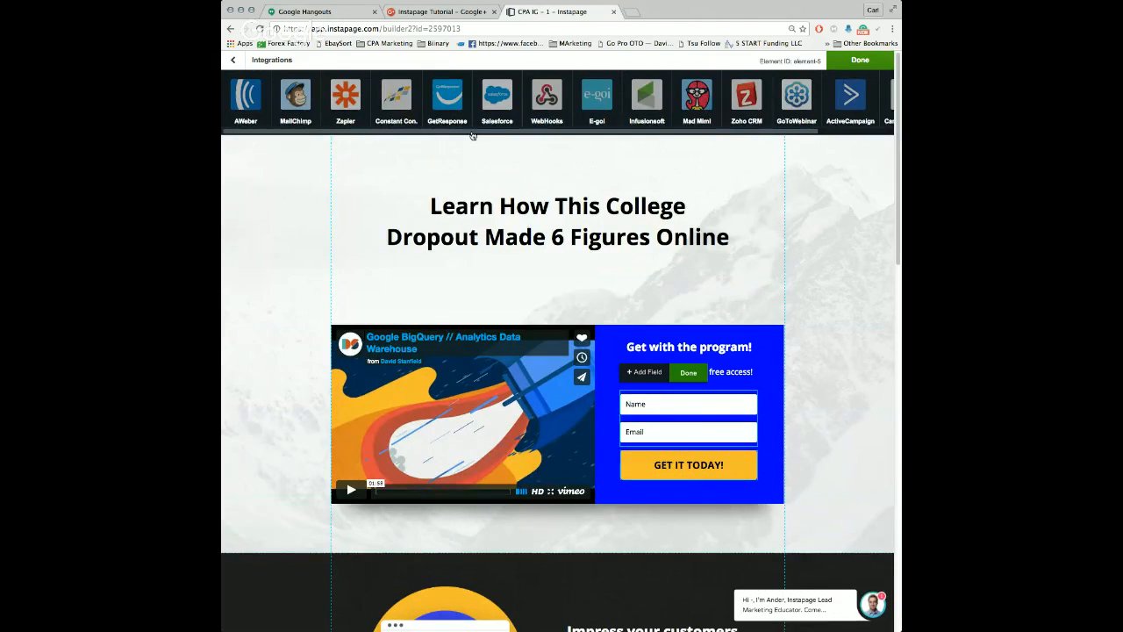
mouse_move(544, 139)
mouse_down()
mouse_move(721, 146)
mouse_move(527, 131)
mouse_up()
click(234, 59)
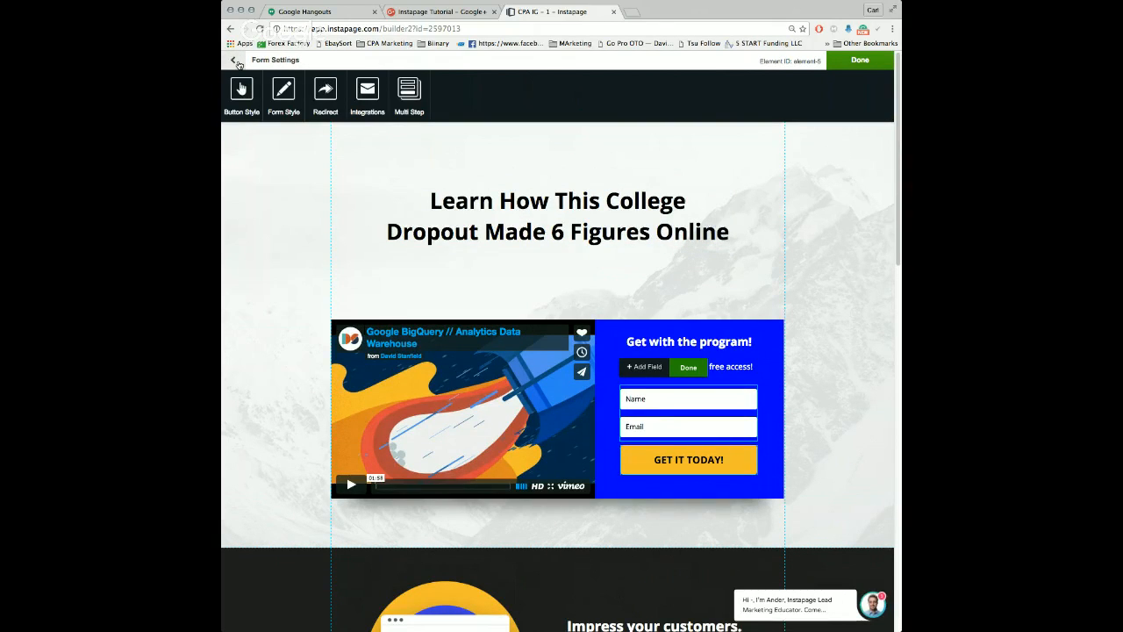
click(236, 61)
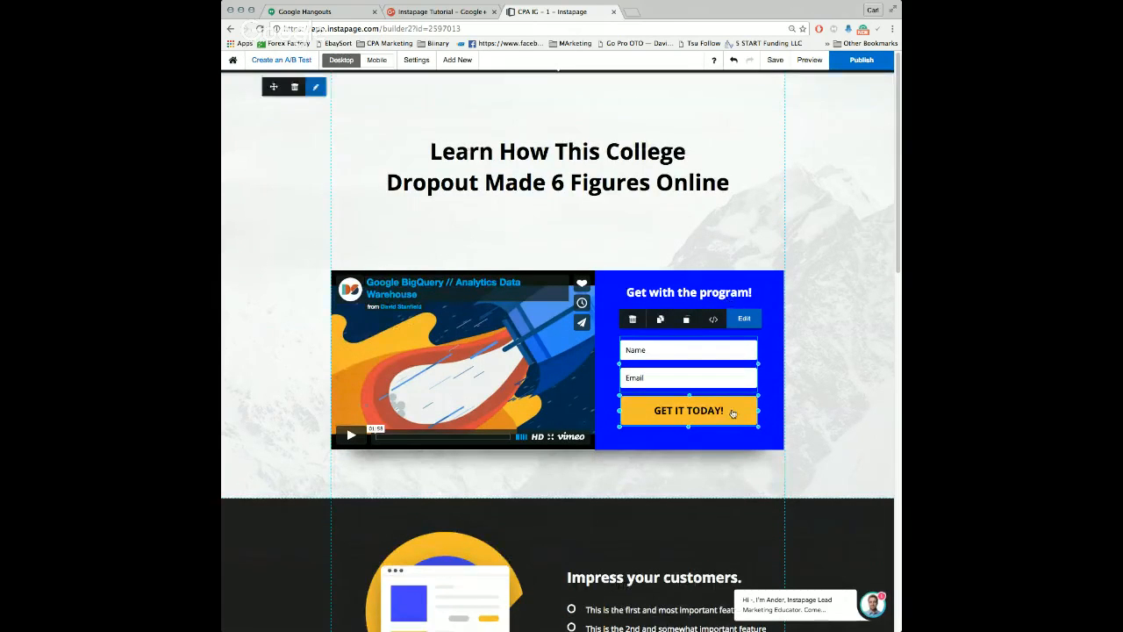
Step: Delete the name and email sign-up form and place a new button element in the blue box
click(632, 319)
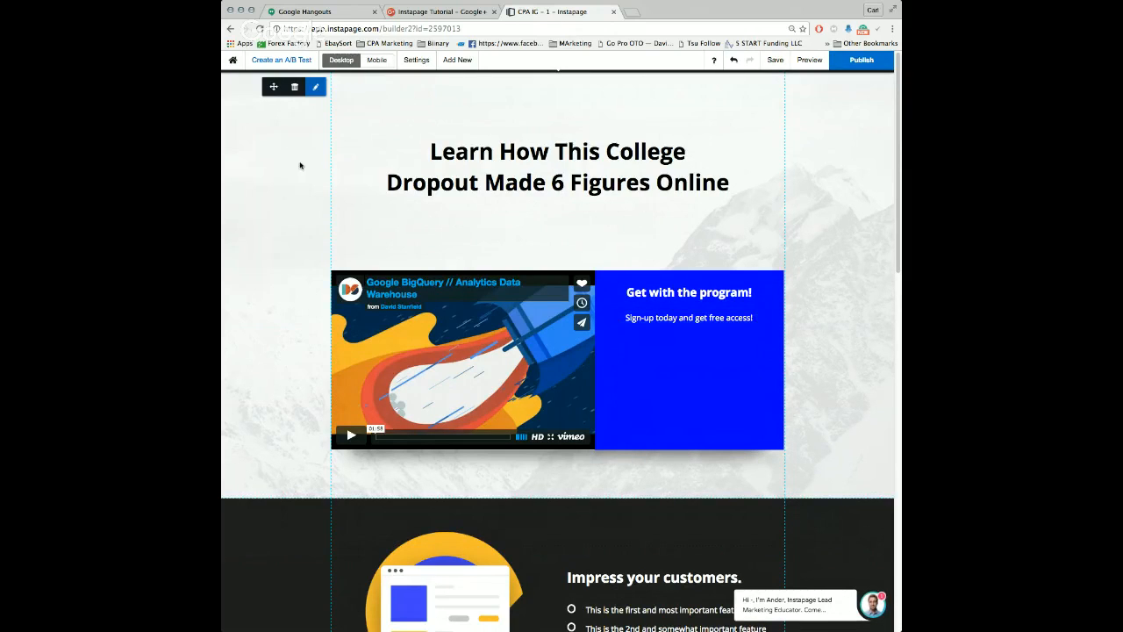
click(457, 59)
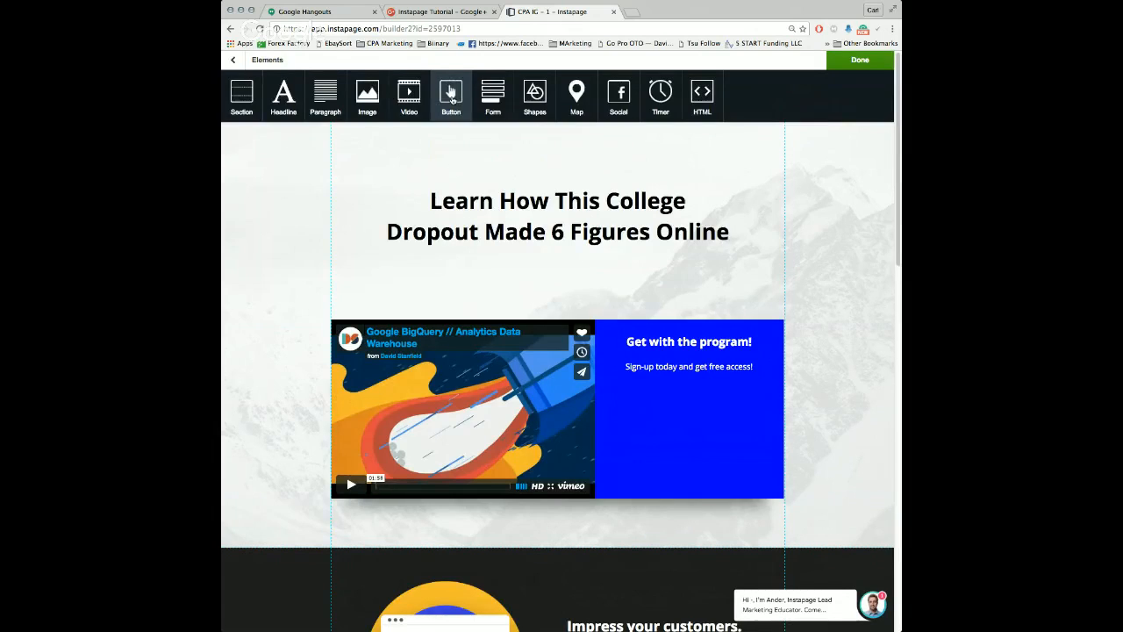
click(452, 99)
drag(562, 305, 696, 391)
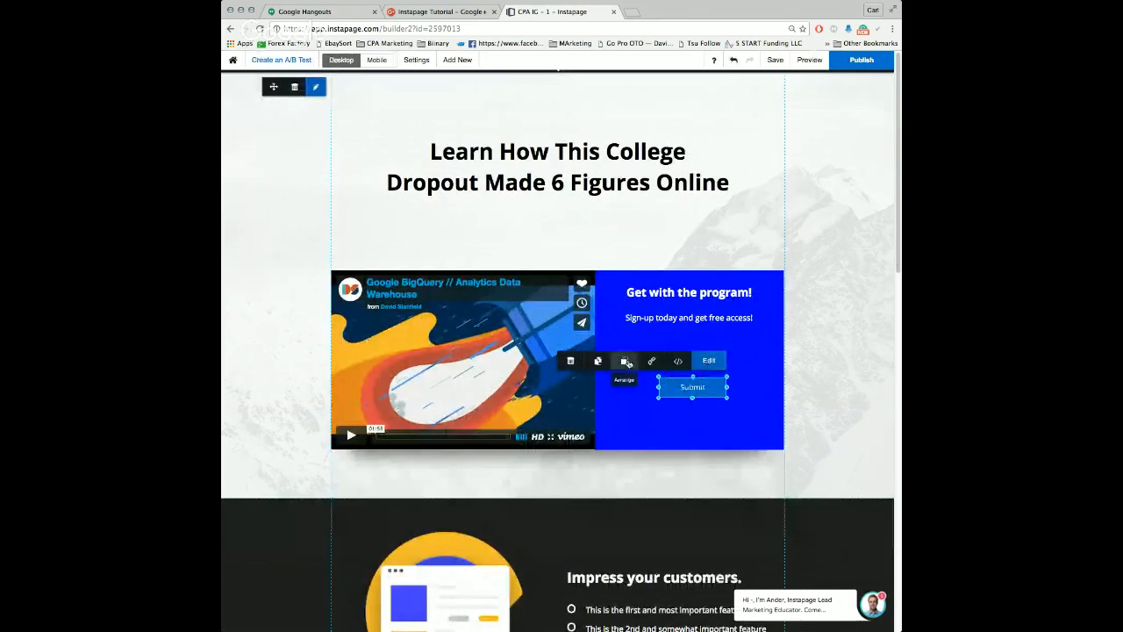
Step: Set the new Submit button's color to bright red
click(708, 360)
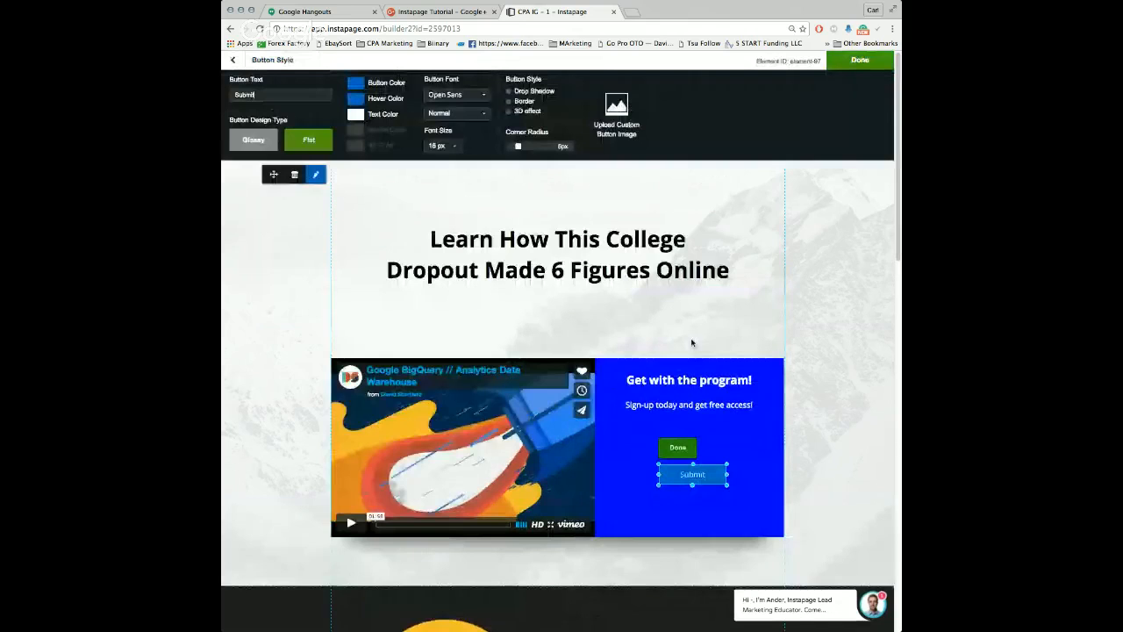
click(356, 82)
drag(416, 126, 415, 103)
click(388, 148)
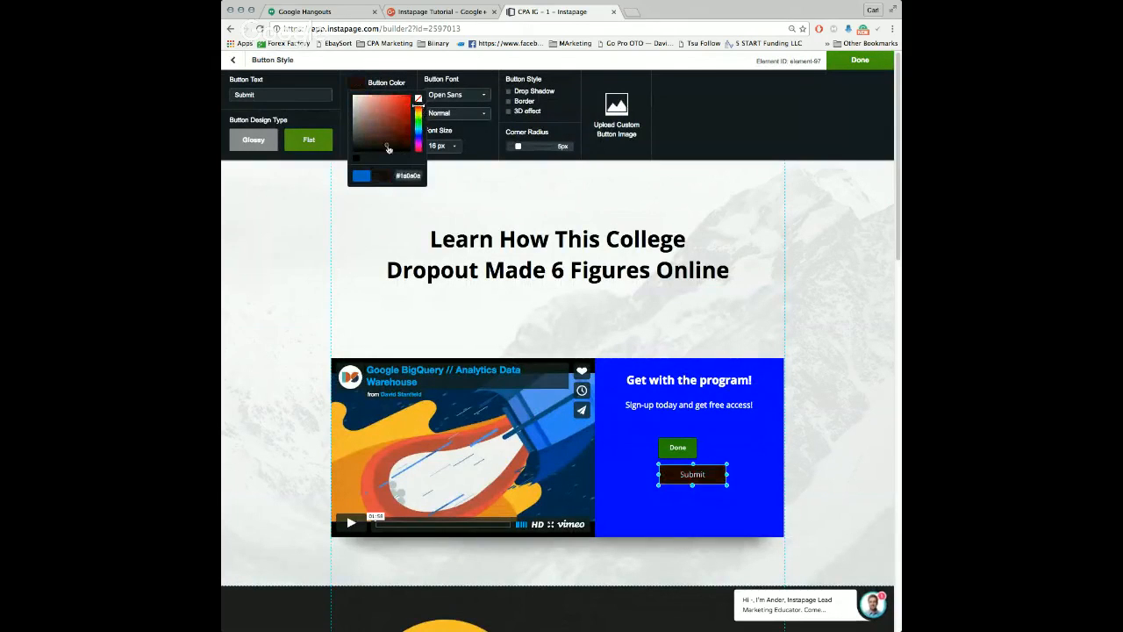
click(409, 121)
click(356, 103)
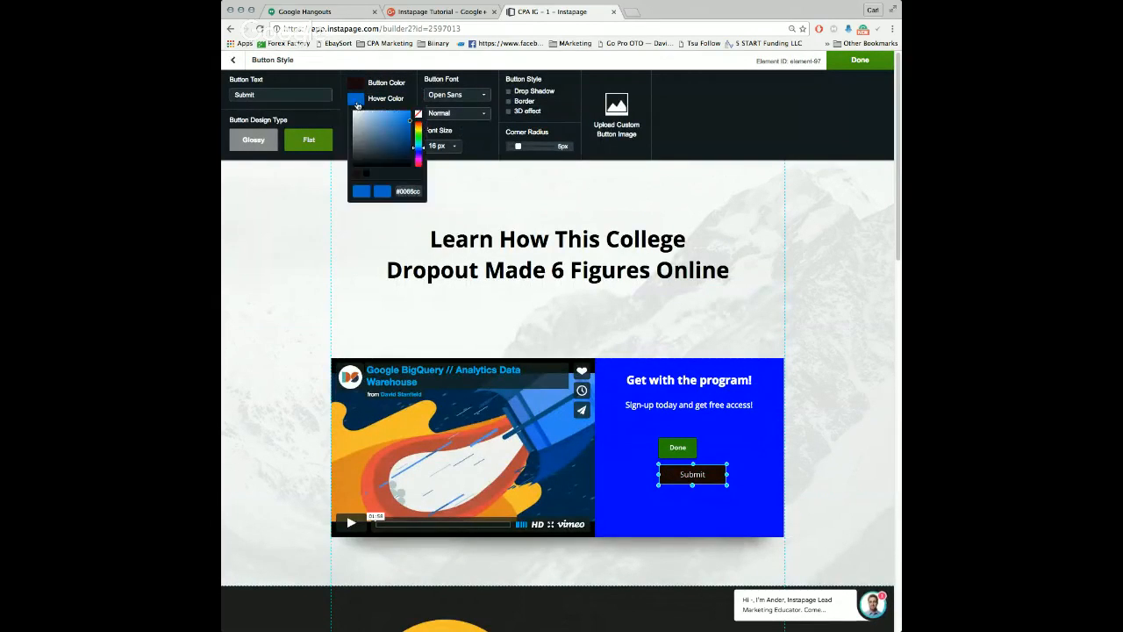
click(363, 85)
click(358, 84)
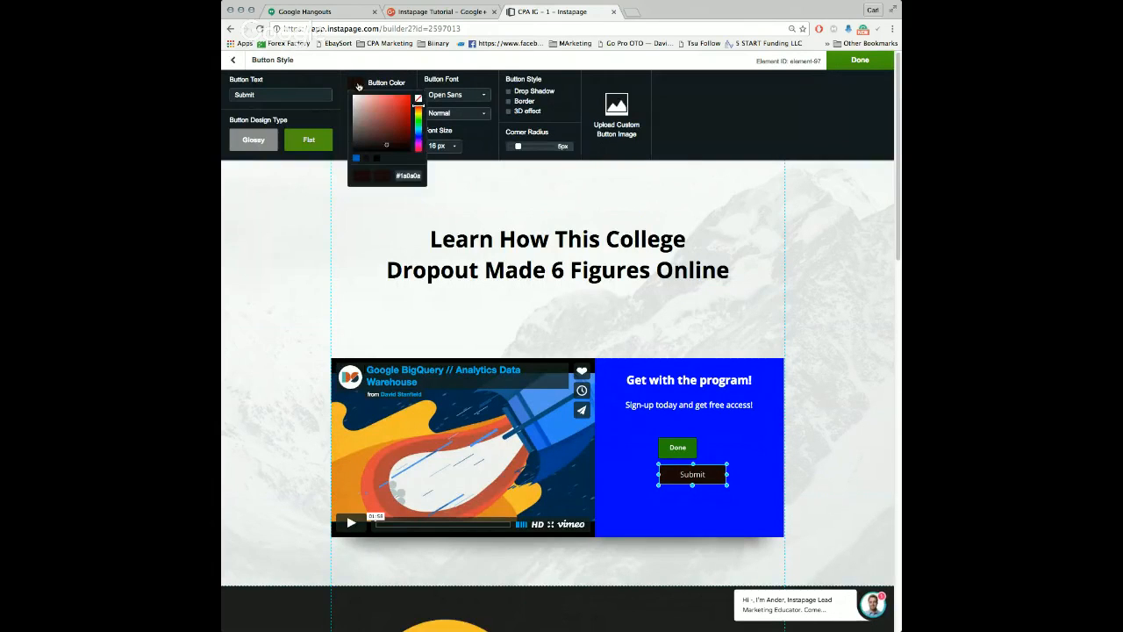
click(407, 100)
click(461, 133)
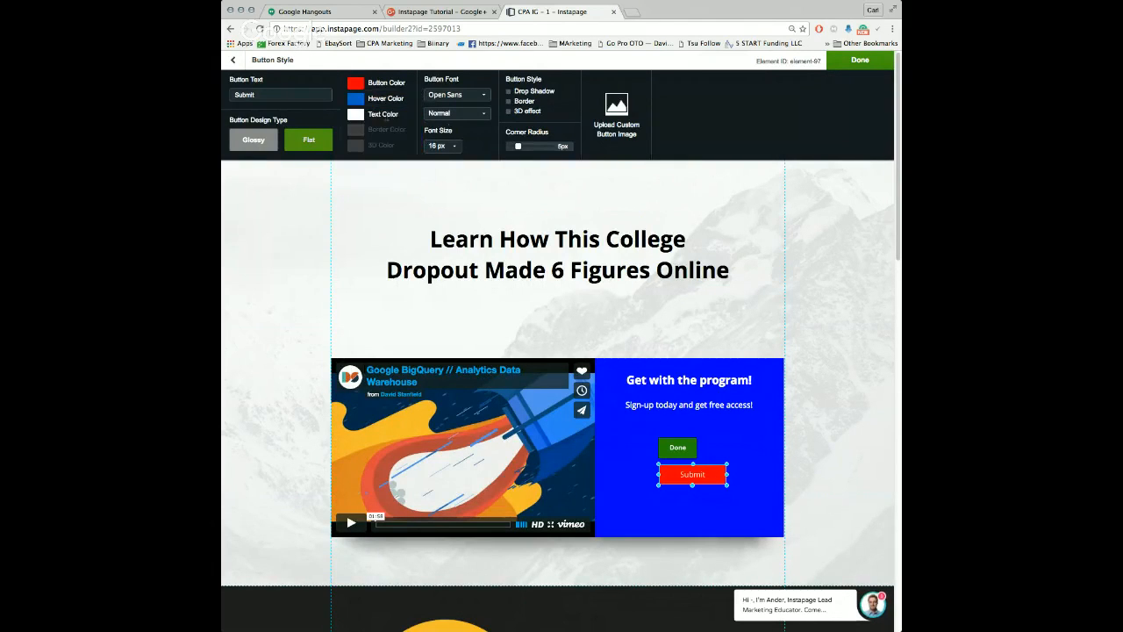
Step: Set the Submit button's hover color to dark yellow, #cca500
click(356, 99)
drag(417, 139, 420, 130)
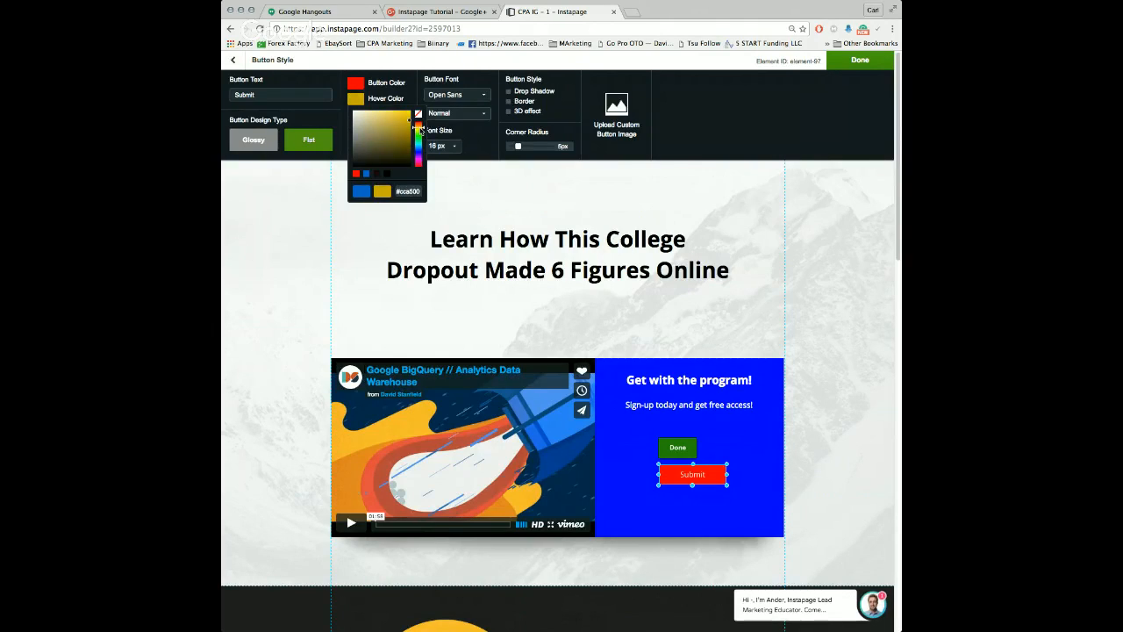
click(468, 140)
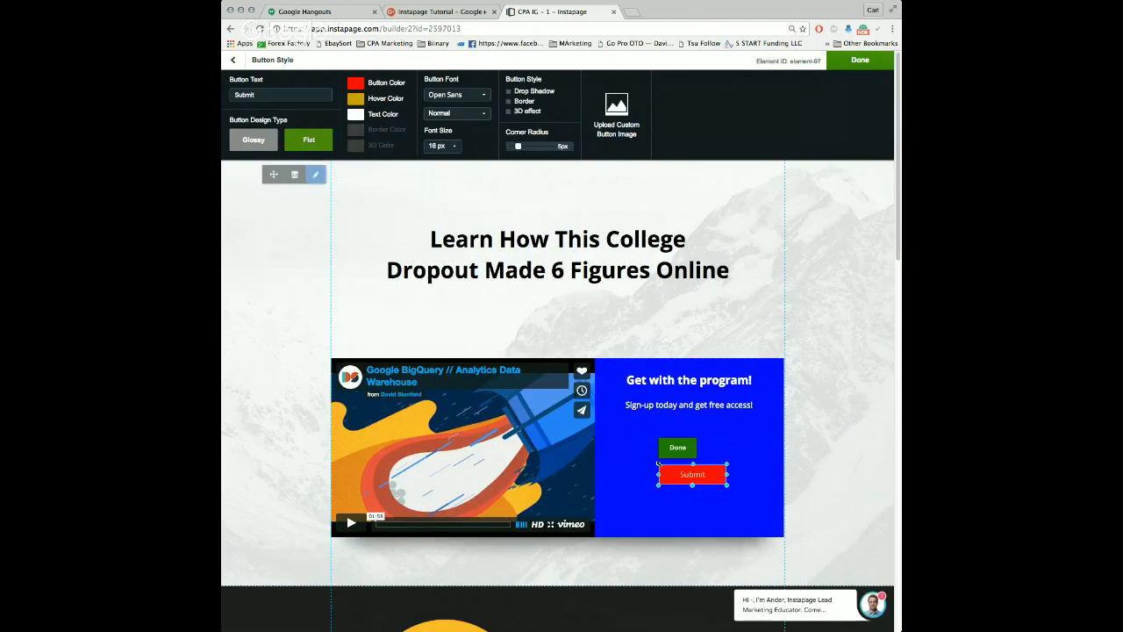
Step: Enlarge the Submit button so its font size becomes 25 px, and center it in the blue box
drag(658, 464, 604, 449)
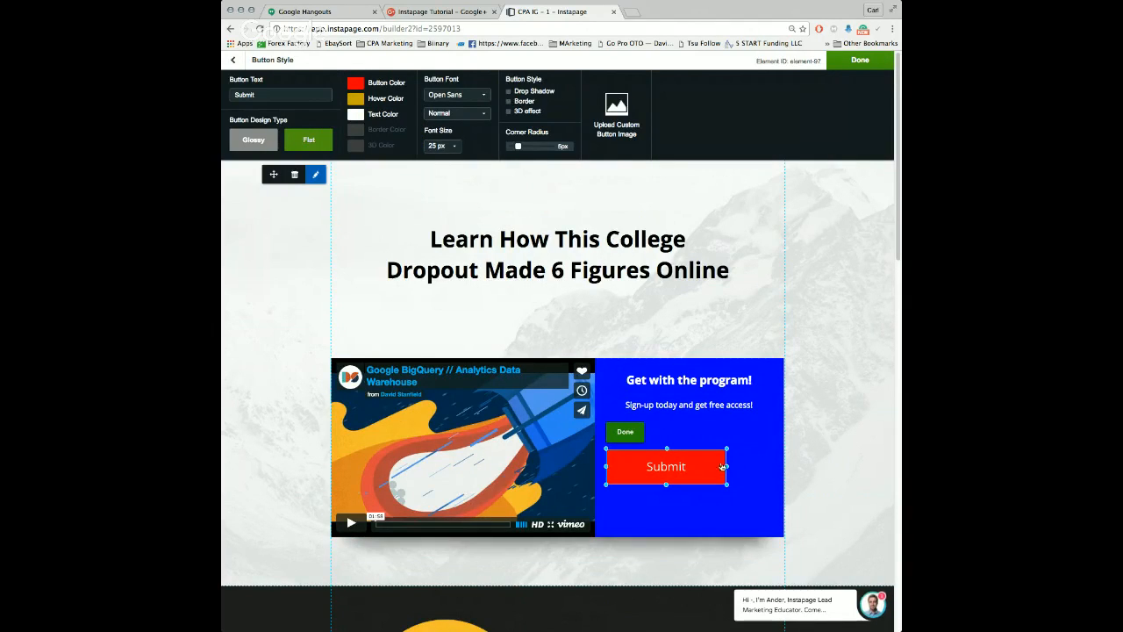
click(683, 492)
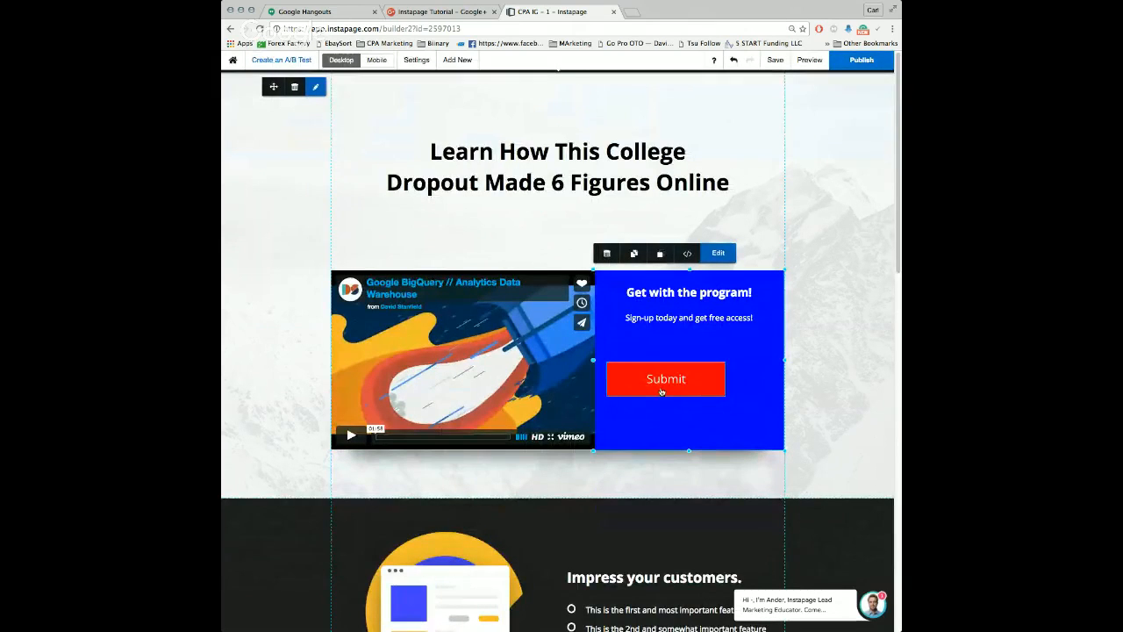
drag(656, 391, 678, 392)
Step: Change the red button's text to "Create Free Account Today!"
double_click(680, 386)
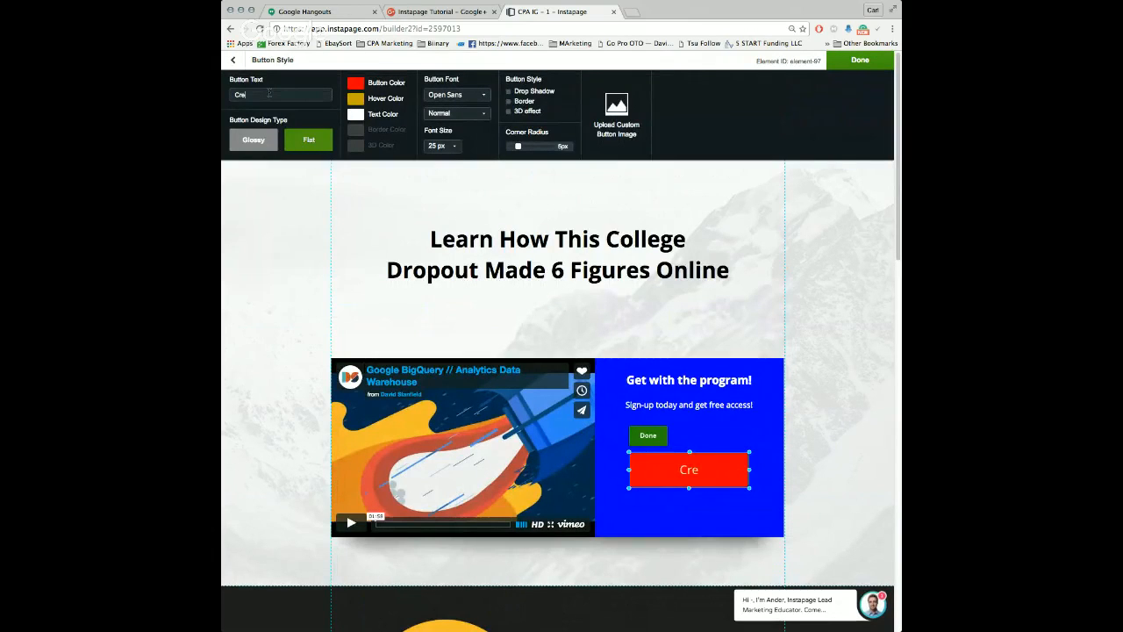
text(Create Free Account)
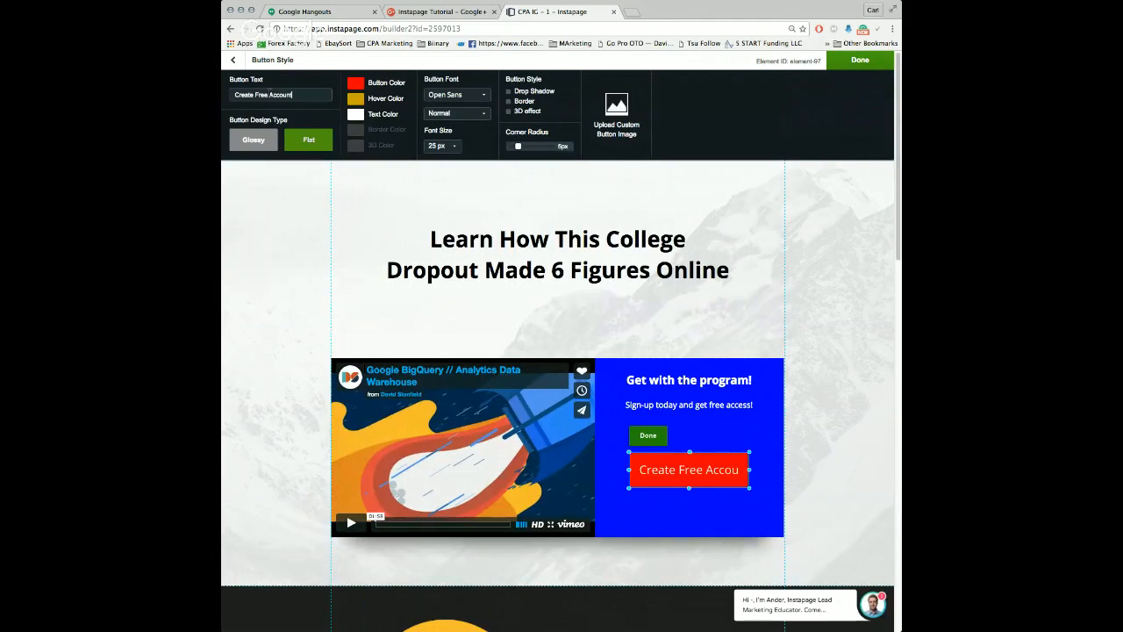
text( Today!)
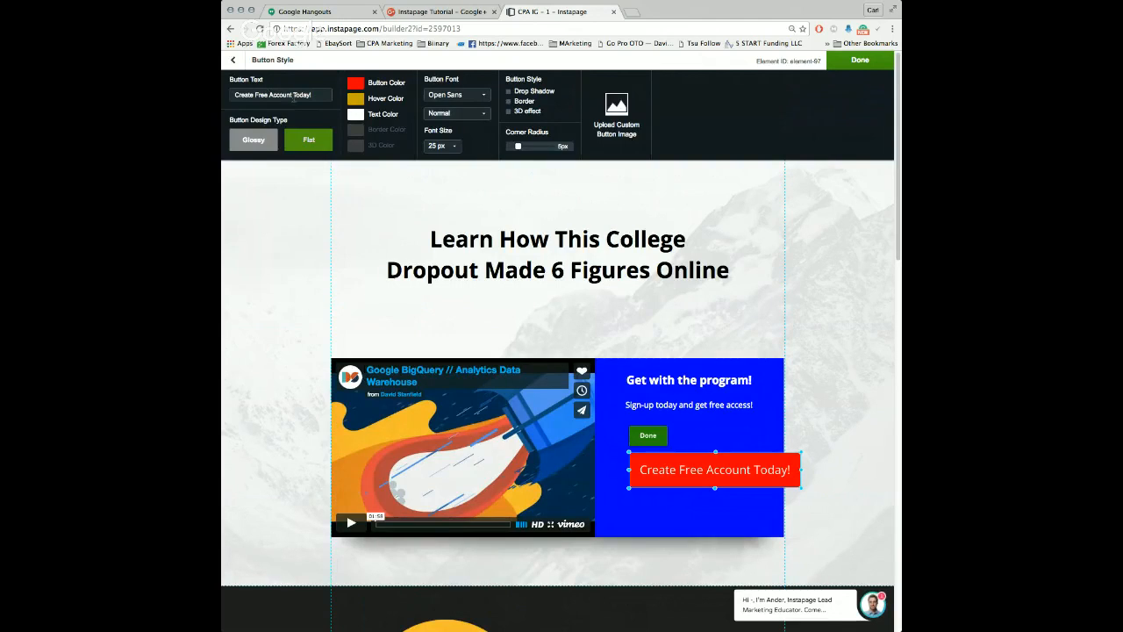
Step: Enable a border on the red button and adjust the border color
click(360, 135)
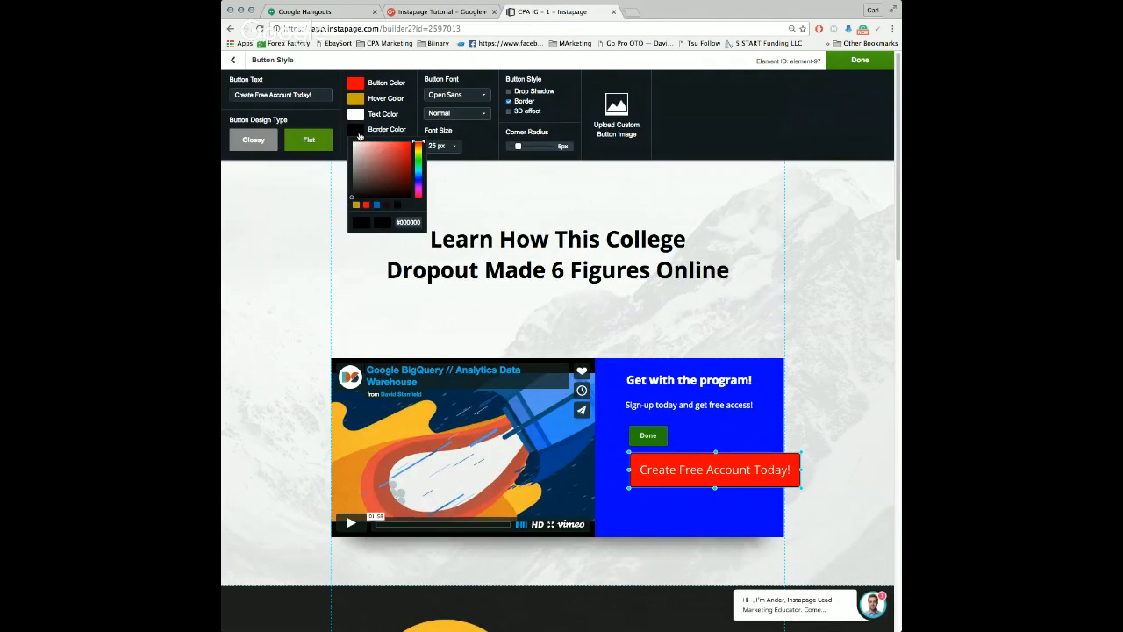
drag(371, 153, 362, 194)
click(478, 194)
Step: Center the widened button inside the blue box and lower the heading and sign-up line closer to it
drag(710, 383, 684, 373)
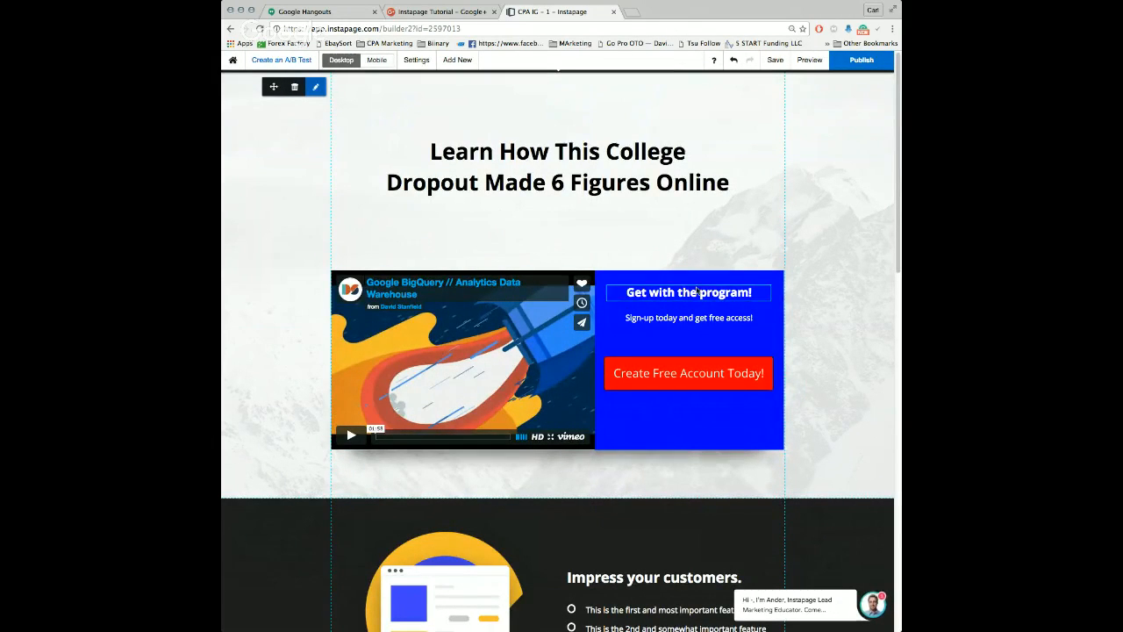
drag(683, 322, 683, 339)
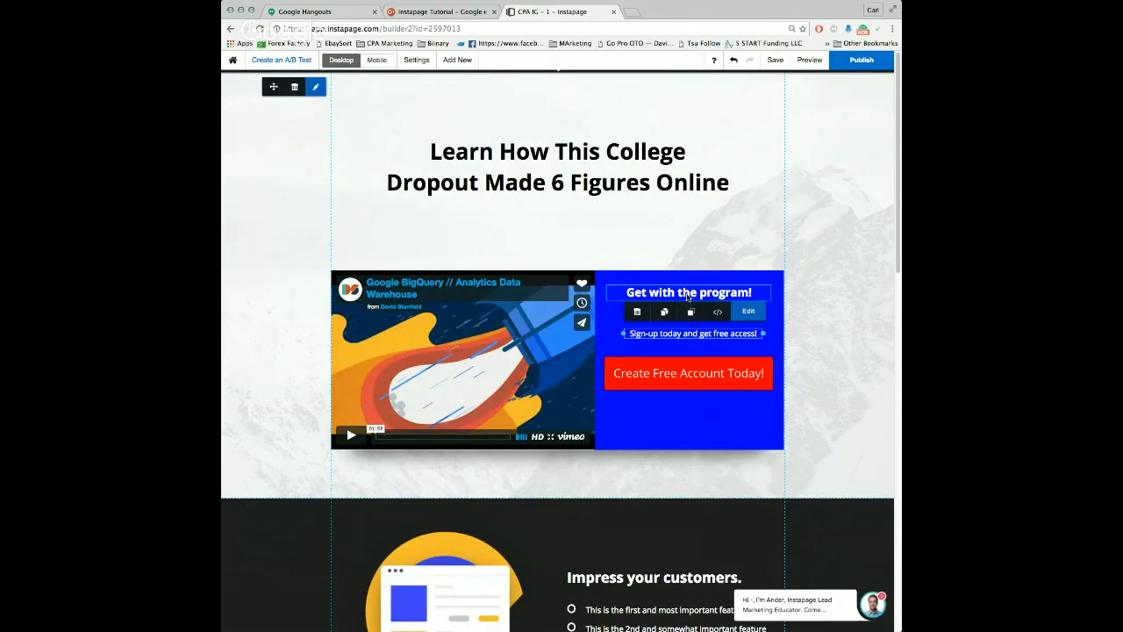
Step: Add a click event to the red "Create Free Account Today!" button with Outside URL as the link type
click(693, 372)
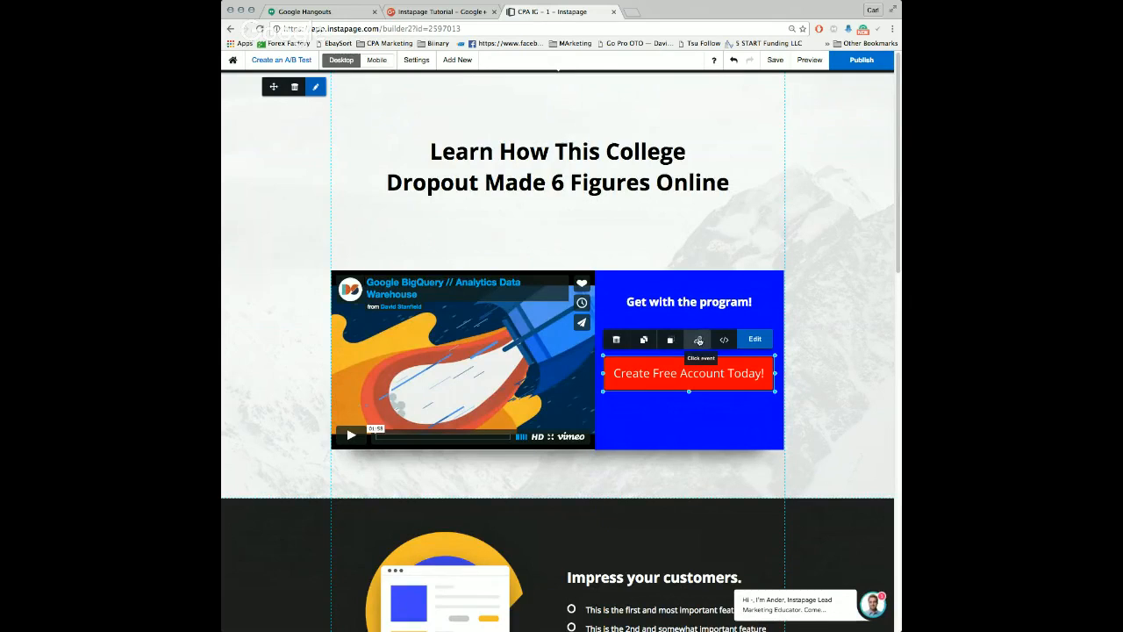
click(698, 341)
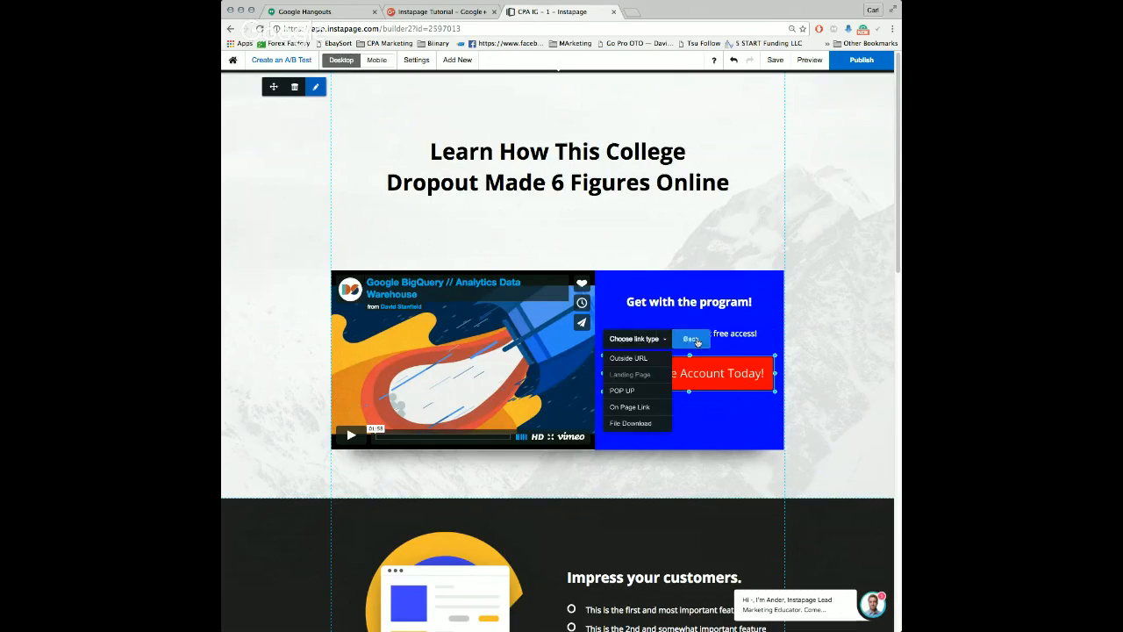
click(626, 359)
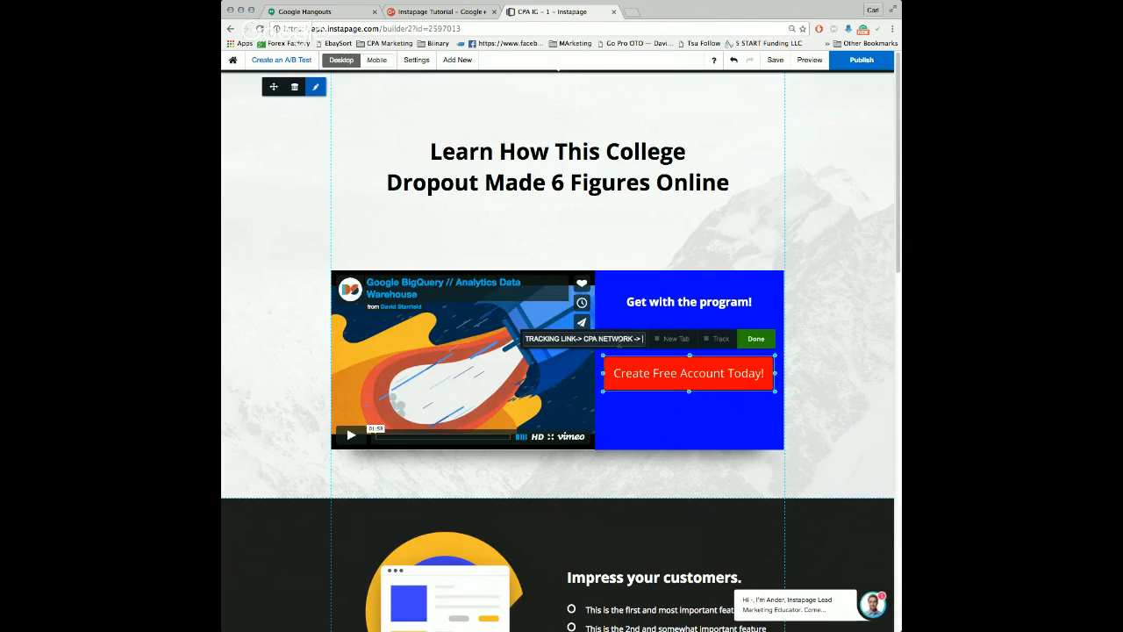
Step: Complete the placeholder text in the button's link address as "TRACKING LINK-> CPA NETWORK -> TRACKING SOFTWARE"
text(TRACKE)
key(BackSpace)
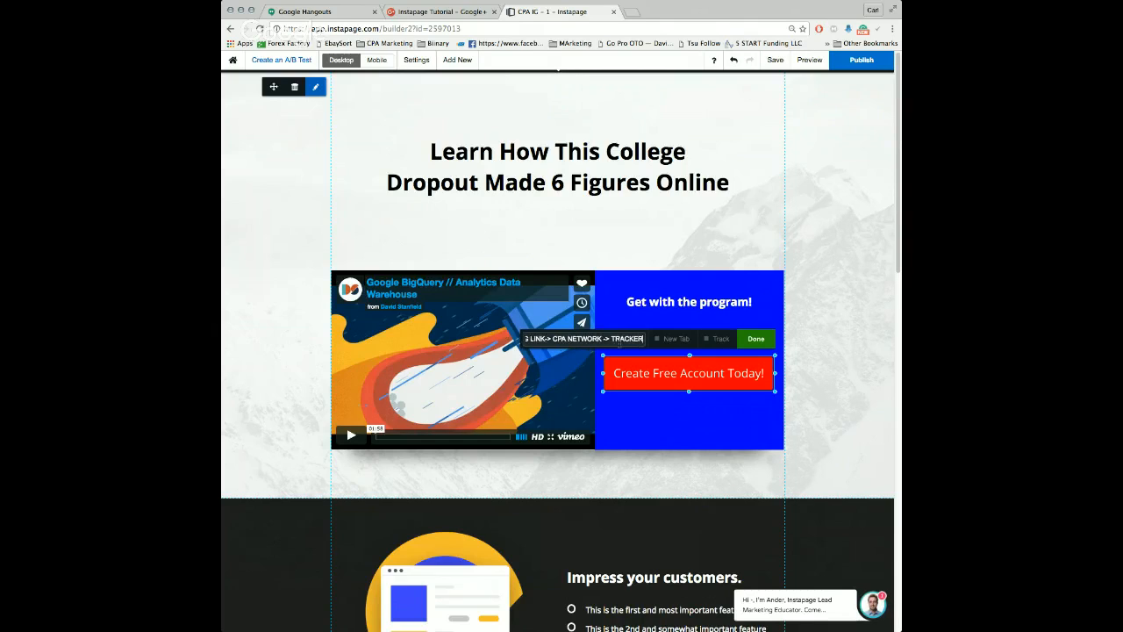
text(ING)
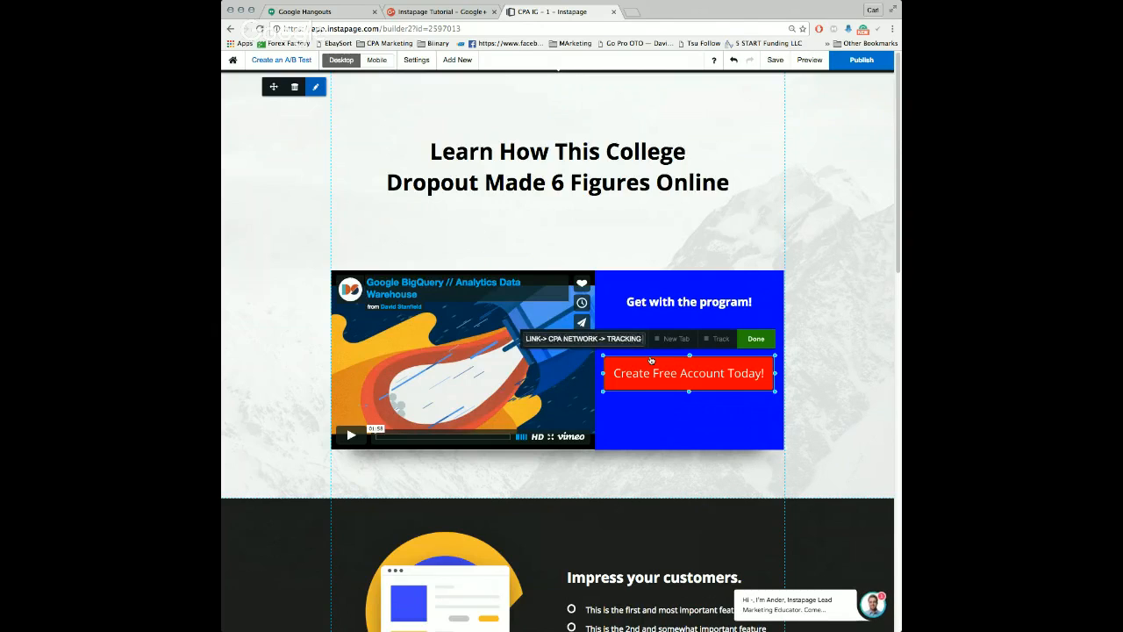
text( SOFTWARE)
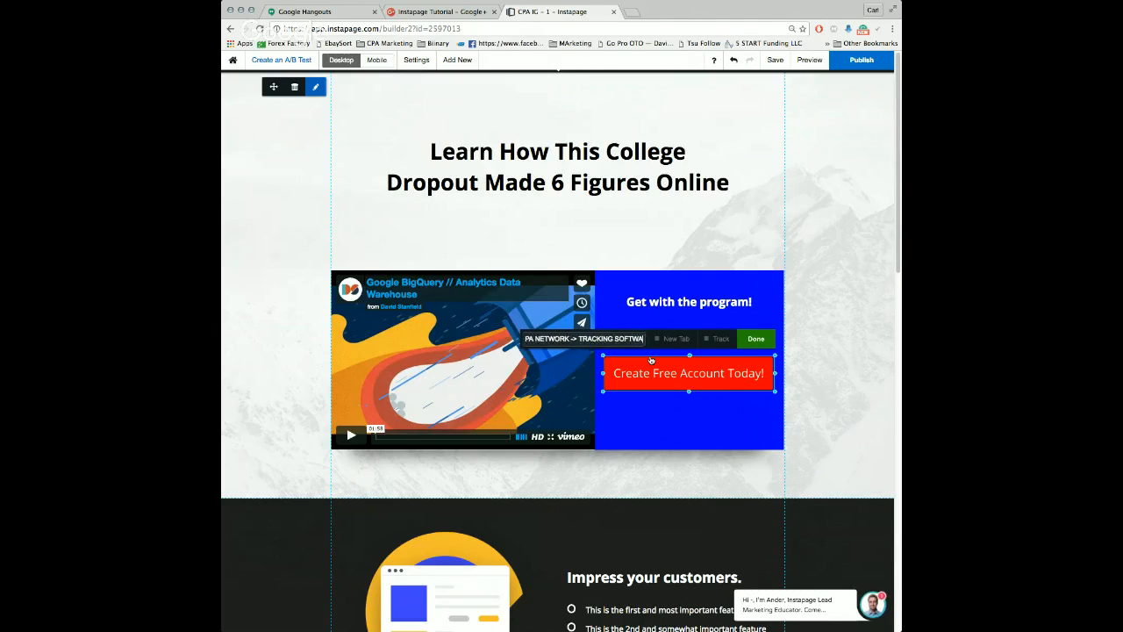
Step: Replace the link placeholder with the tracking URL track.elevatedmindz.net/tracking202/redirect/dl.php?t202id=5231&t202kw=yt, pasting it in a new browser tab as well
triple_click(631, 343)
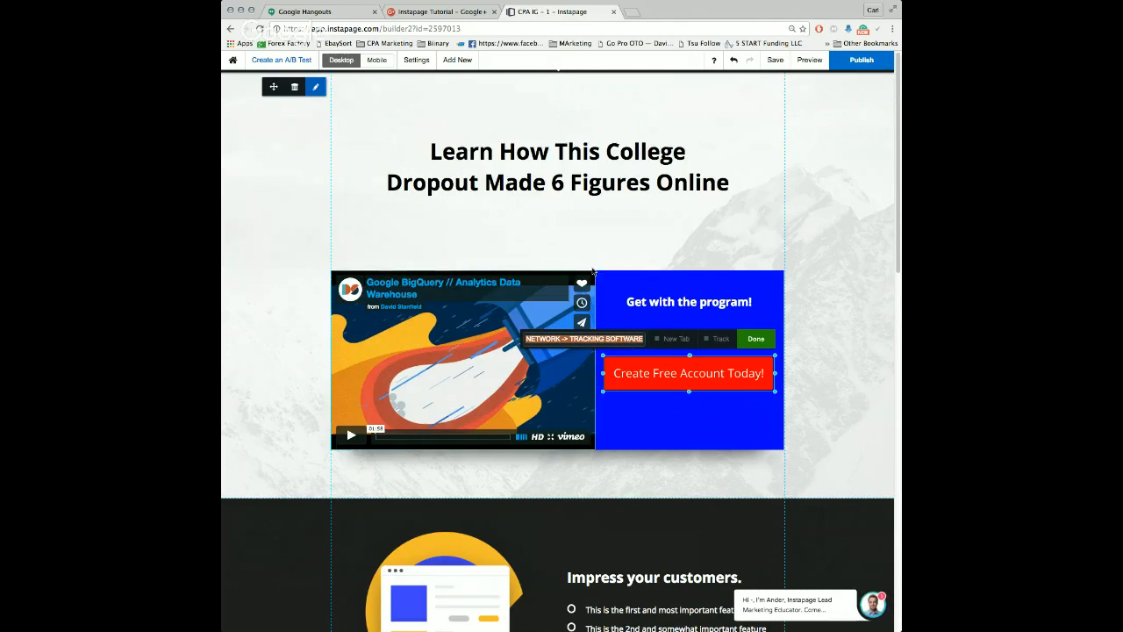
click(636, 11)
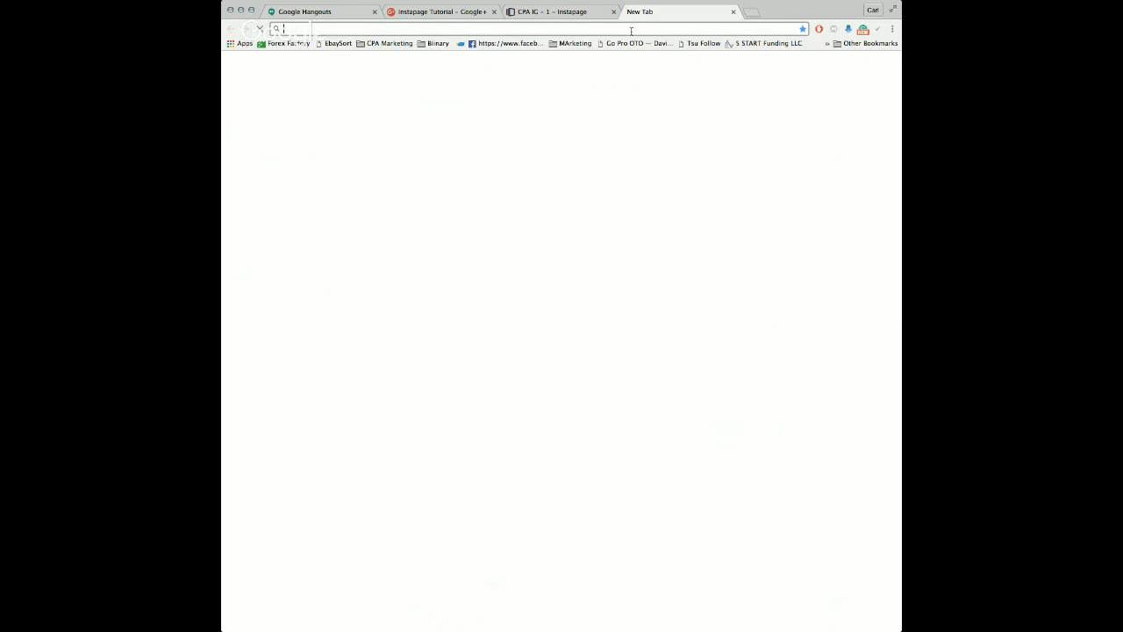
text(tracking.unleashedmindz.net/tracking202/redirect/dl.php?t202id=5231&t202kw=yt)
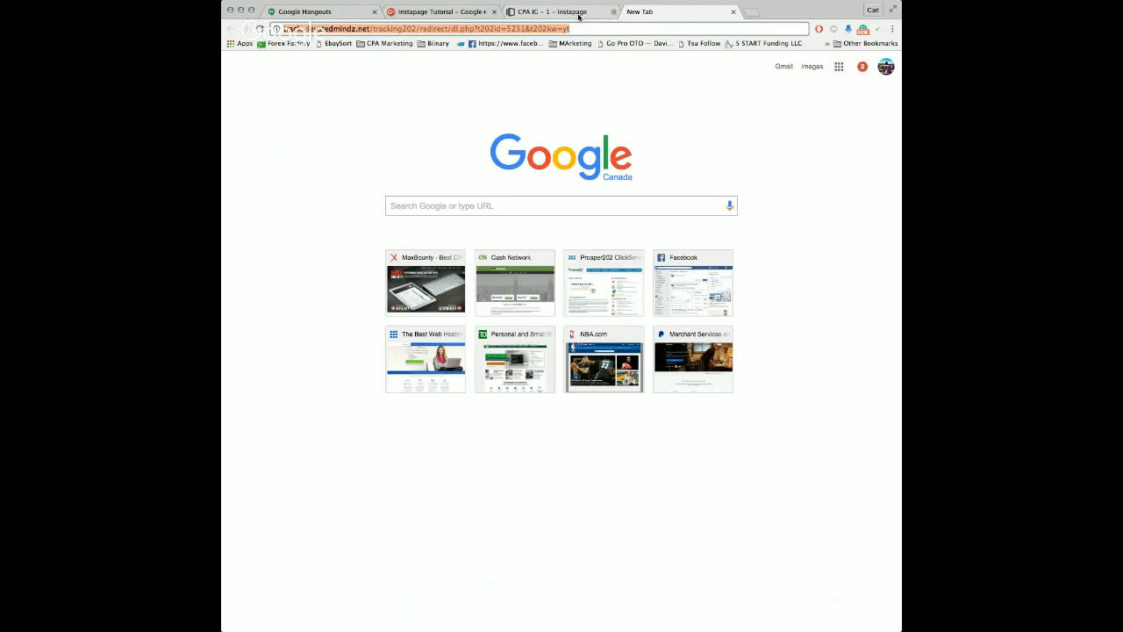
click(578, 15)
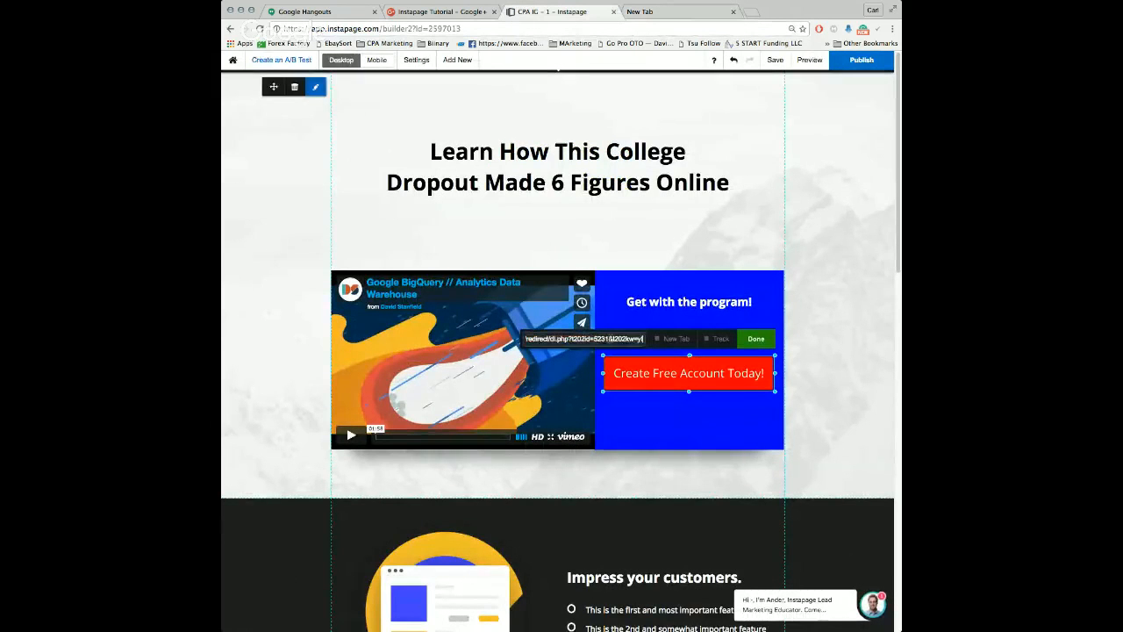
drag(641, 339, 617, 339)
click(566, 338)
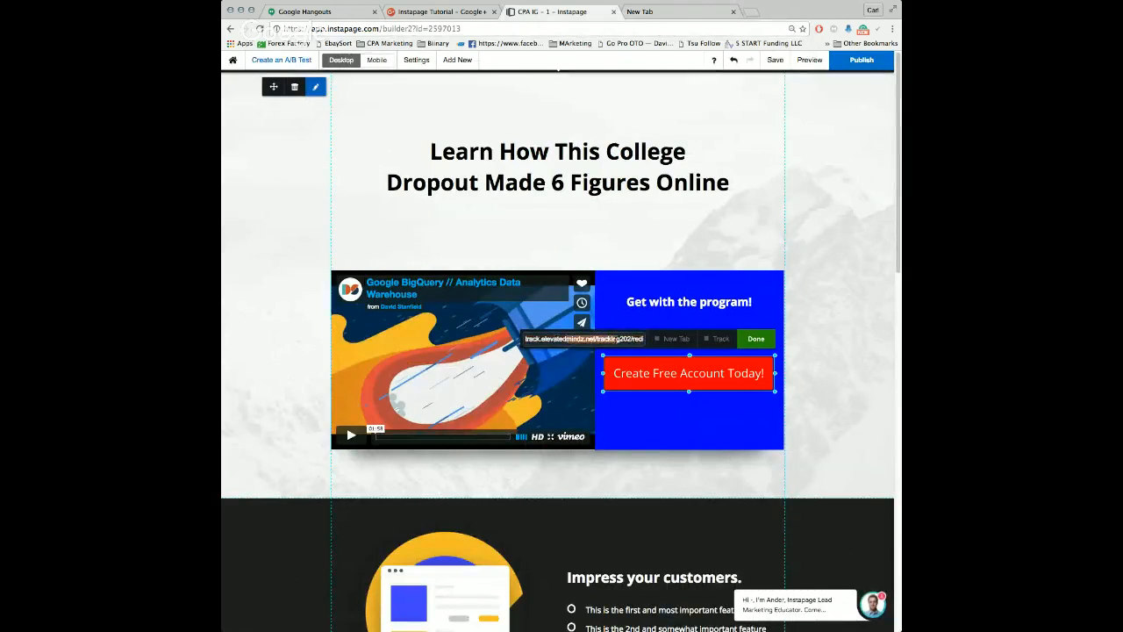
Step: Enable Track for the button's link, leave New Tab off, and apply the link settings
click(664, 341)
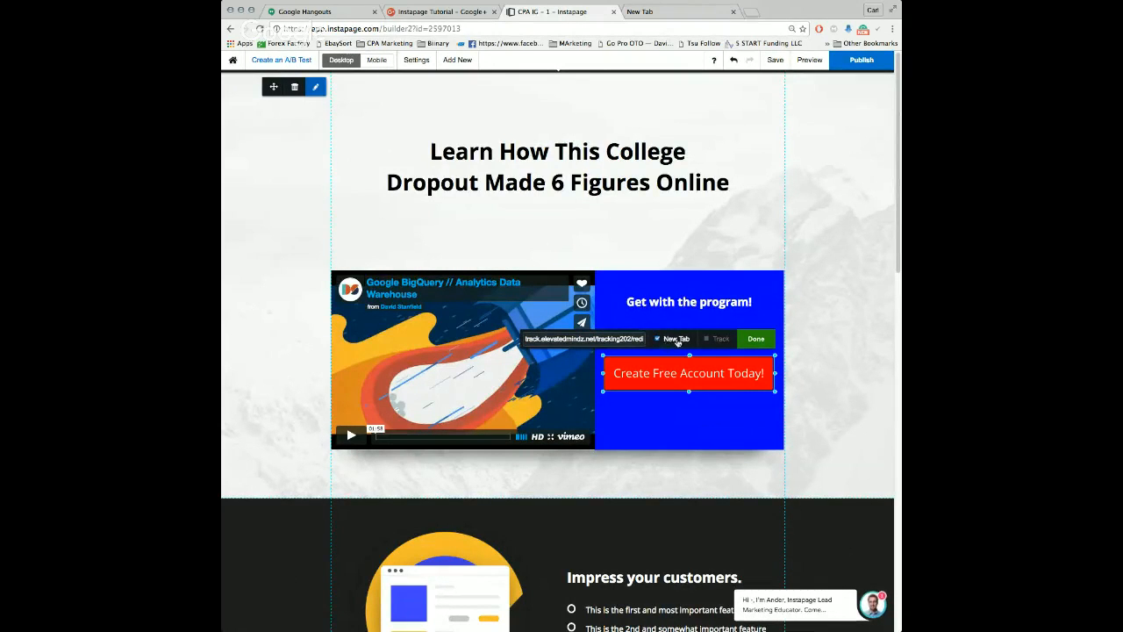
click(756, 339)
click(617, 353)
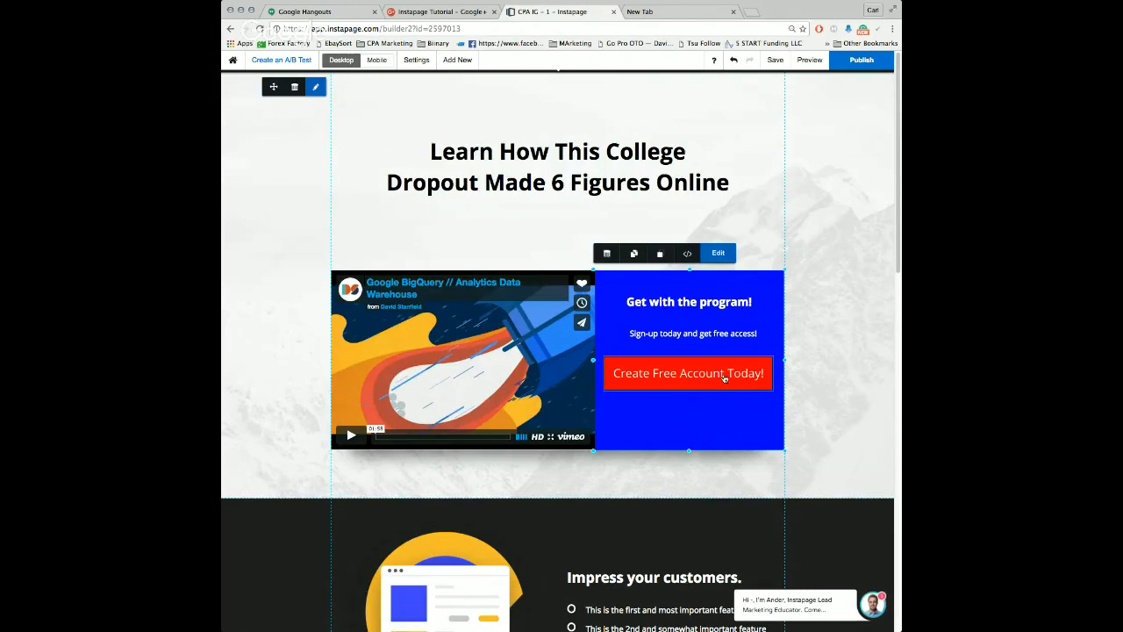
click(266, 306)
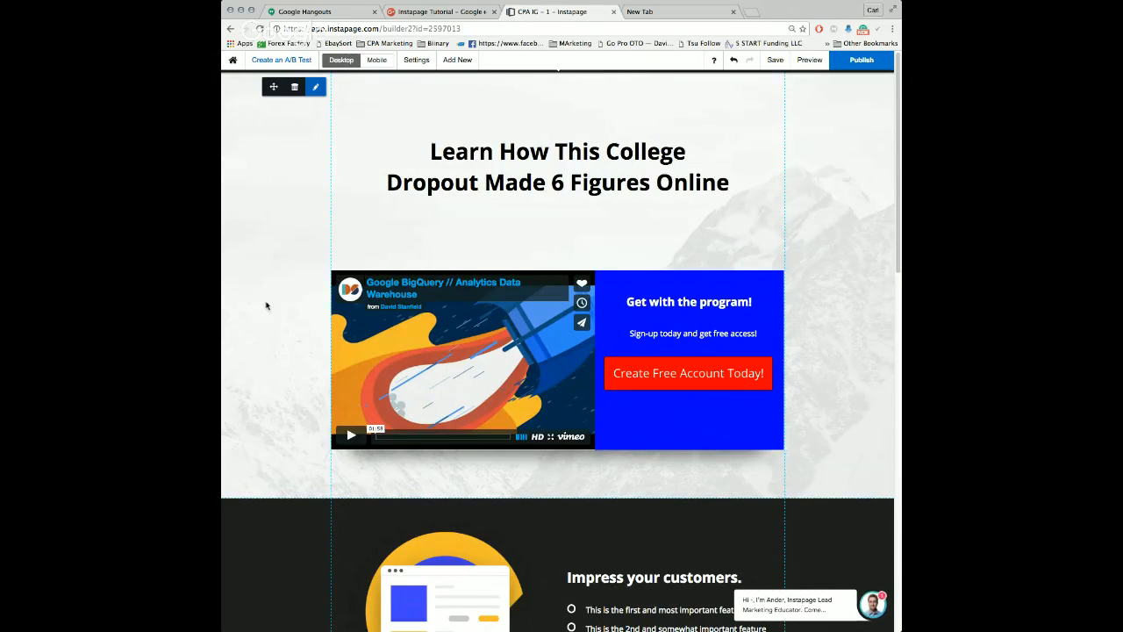
Step: Delete the dark "Impress your customers." section and look over the rest of the desktop page
scroll(301, 296, down, 5)
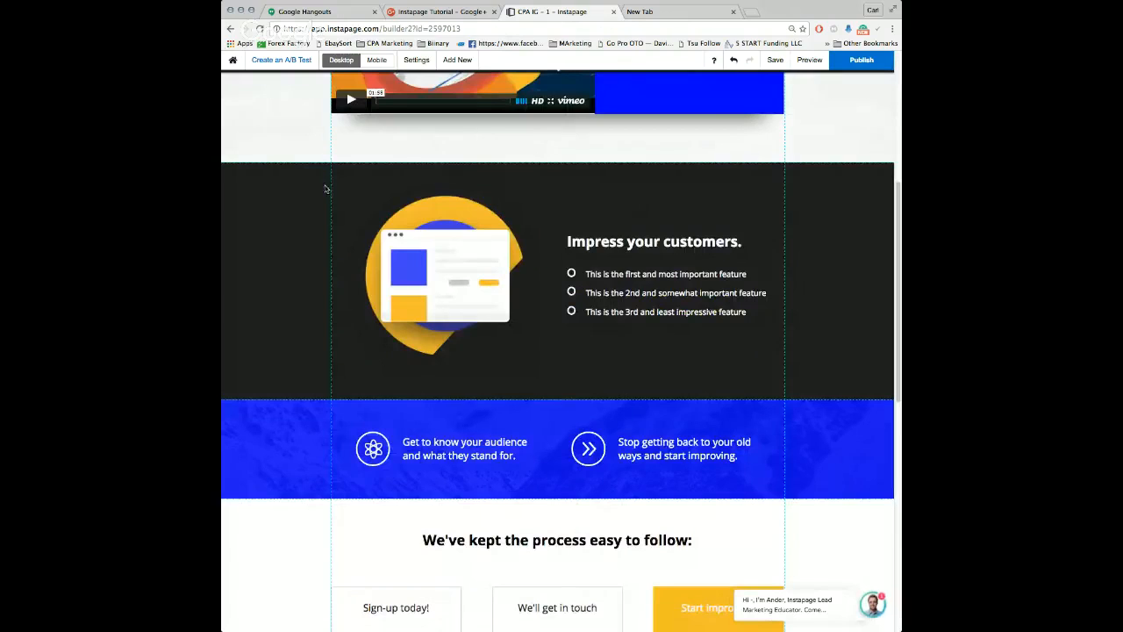
mouse_move(293, 175)
scroll(515, 226, down, 9)
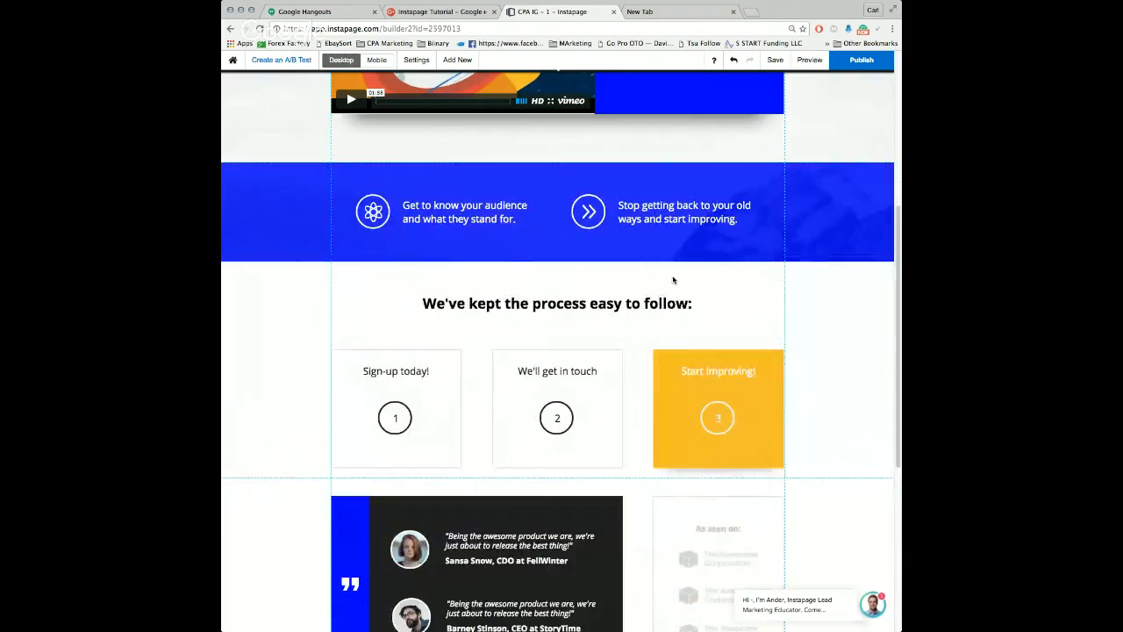
scroll(427, 330, up, 5)
scroll(560, 358, down, 5)
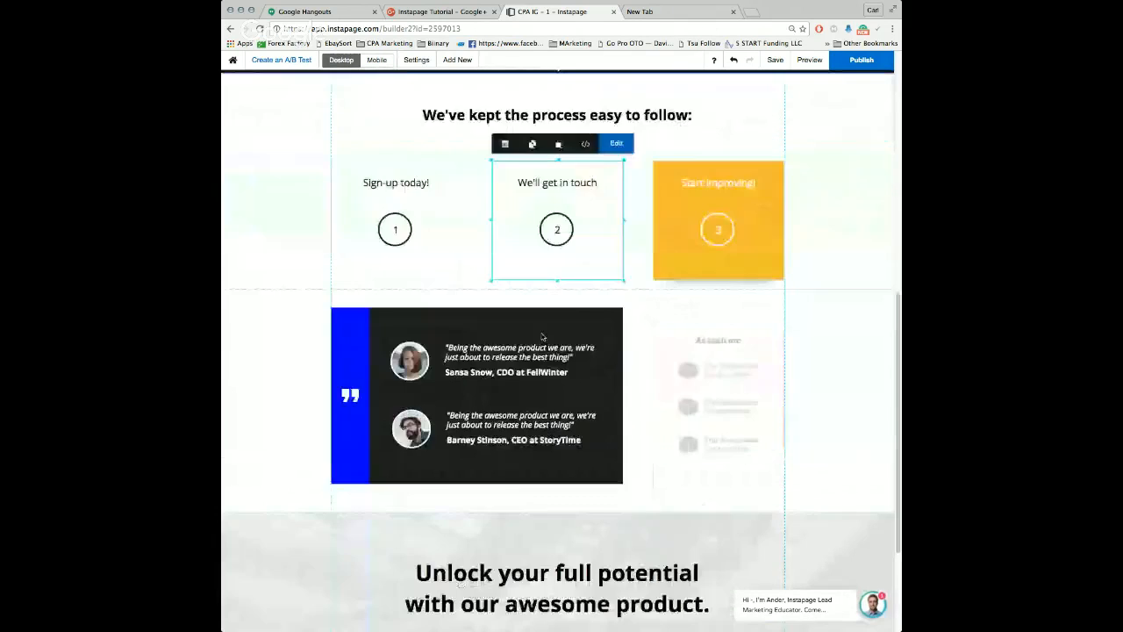
scroll(697, 122, up, 10)
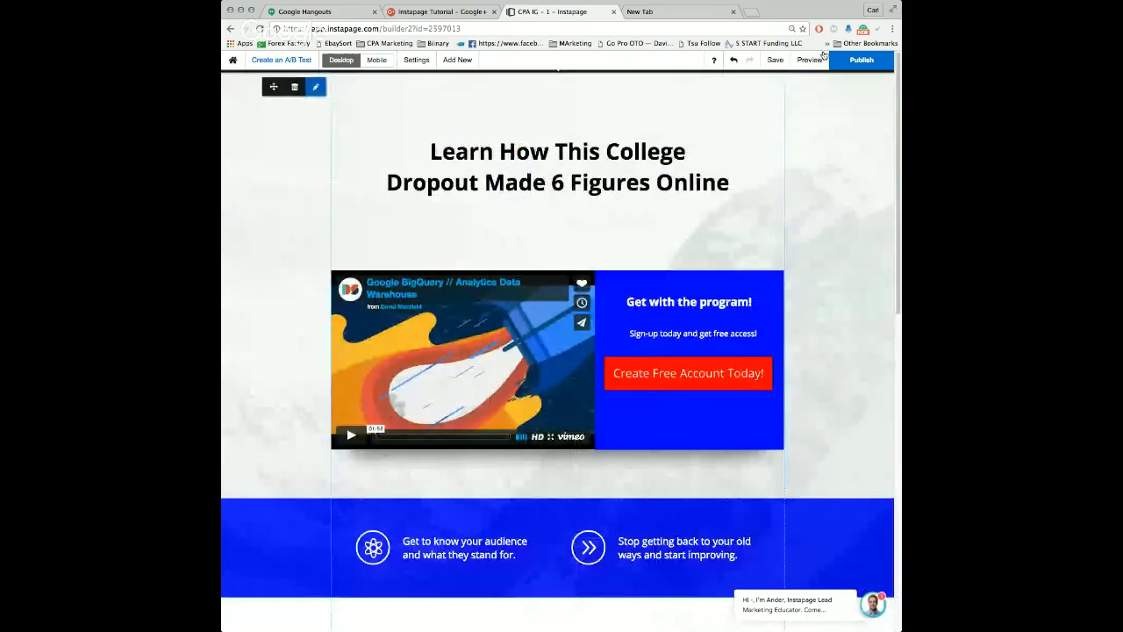
Step: Switch to the mobile layout and shorten the blue box so it ends just below the red button
click(385, 64)
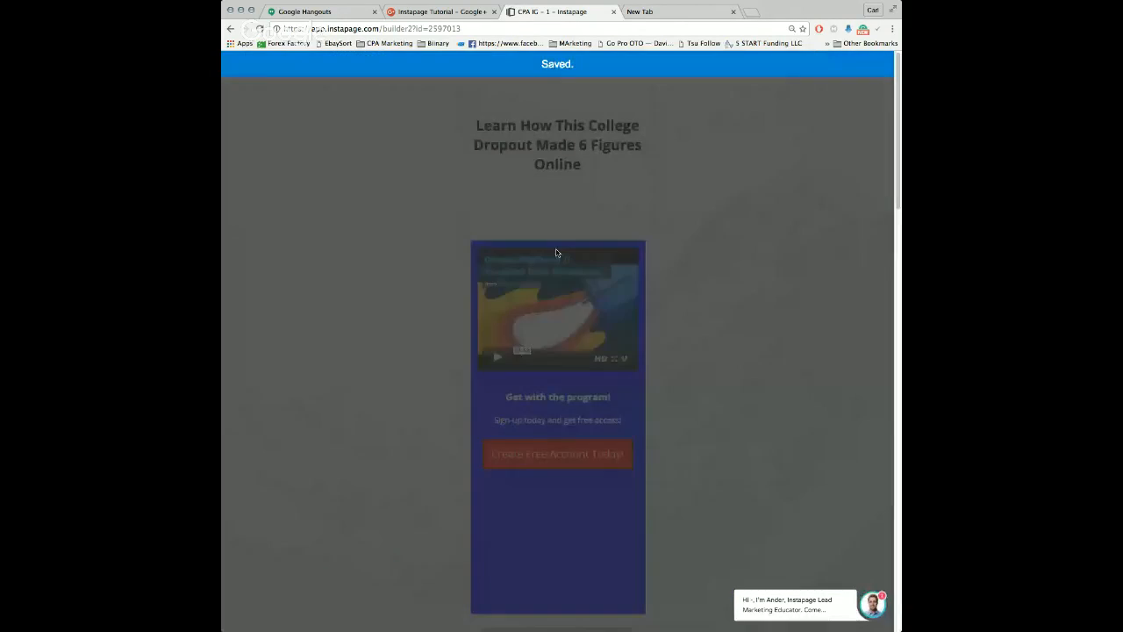
scroll(574, 309, down, 3)
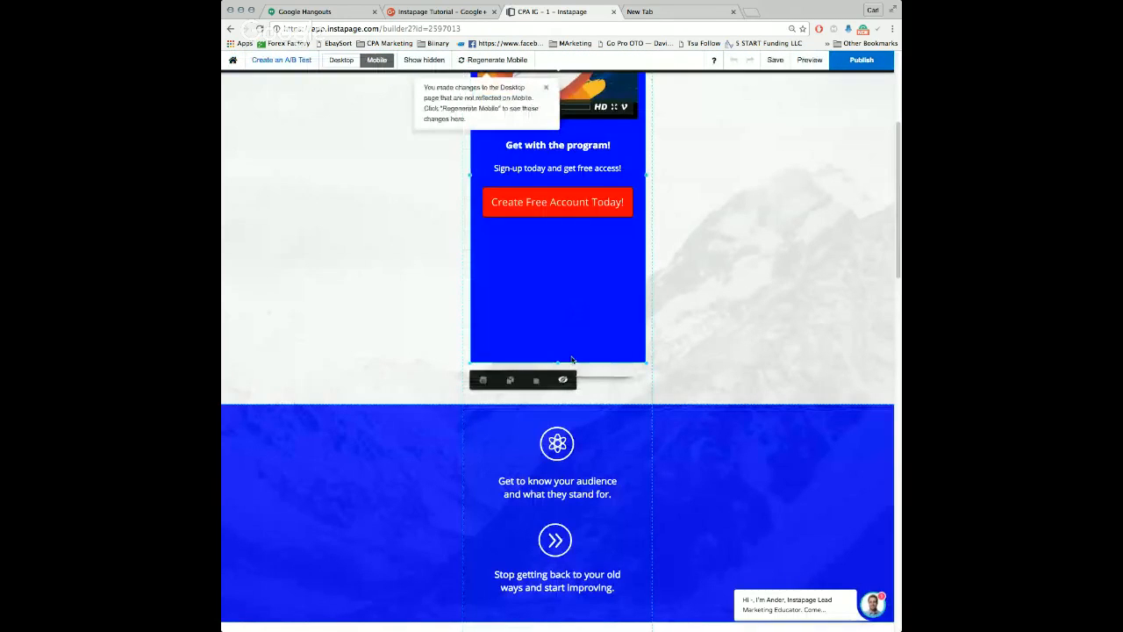
drag(710, 403, 709, 384)
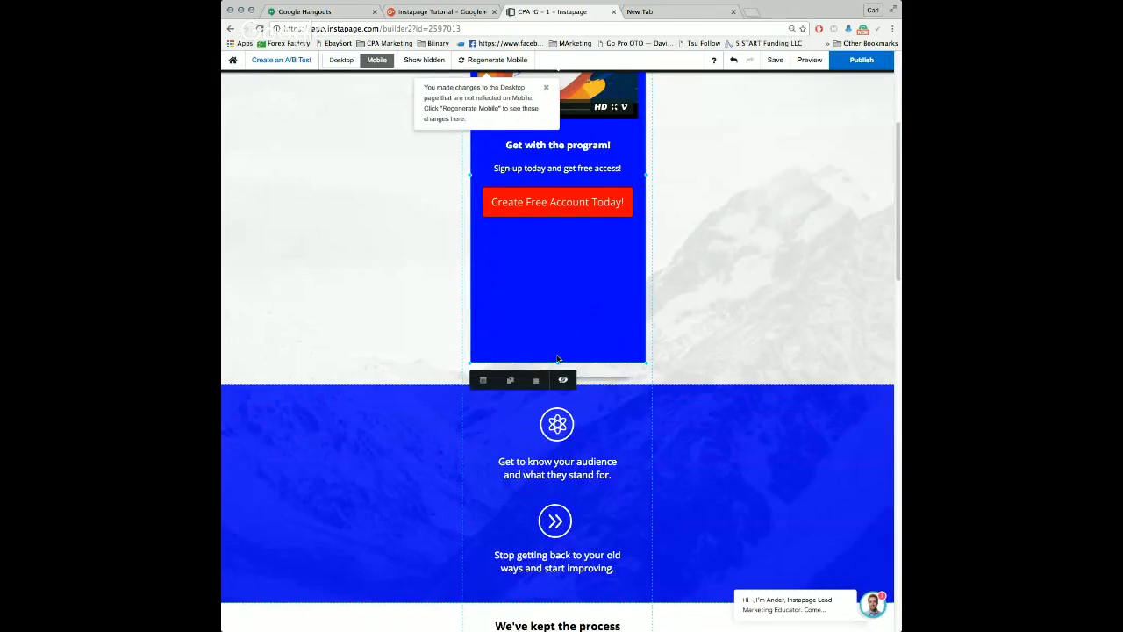
drag(558, 362, 562, 221)
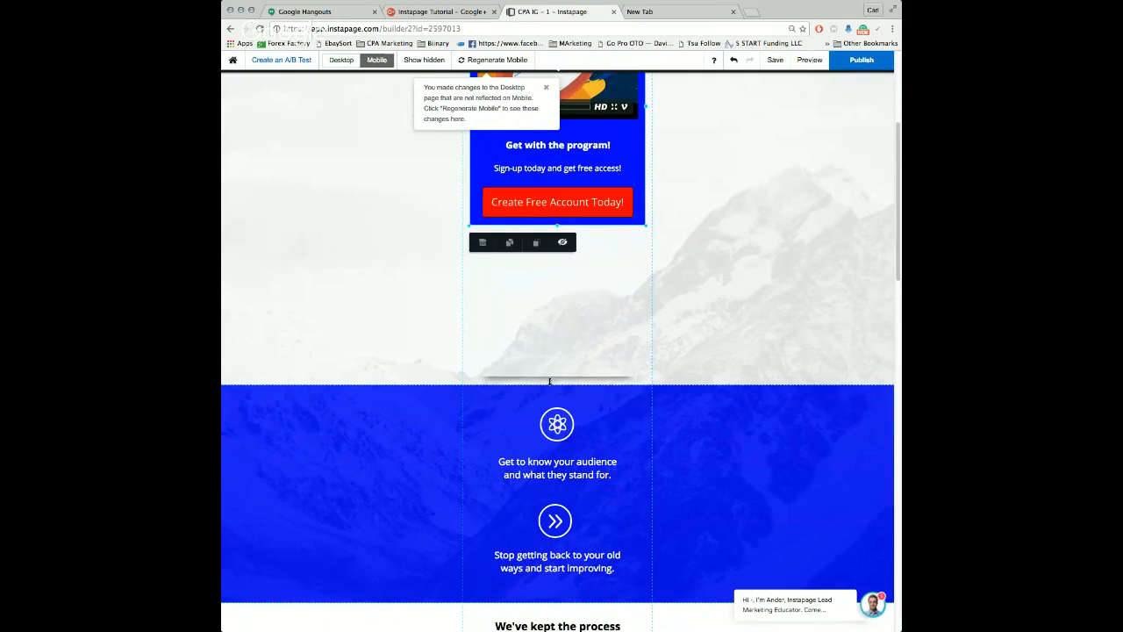
Step: Move the shadow line up beneath the shortened blue box and raise the section boundary to close the empty gap
click(558, 338)
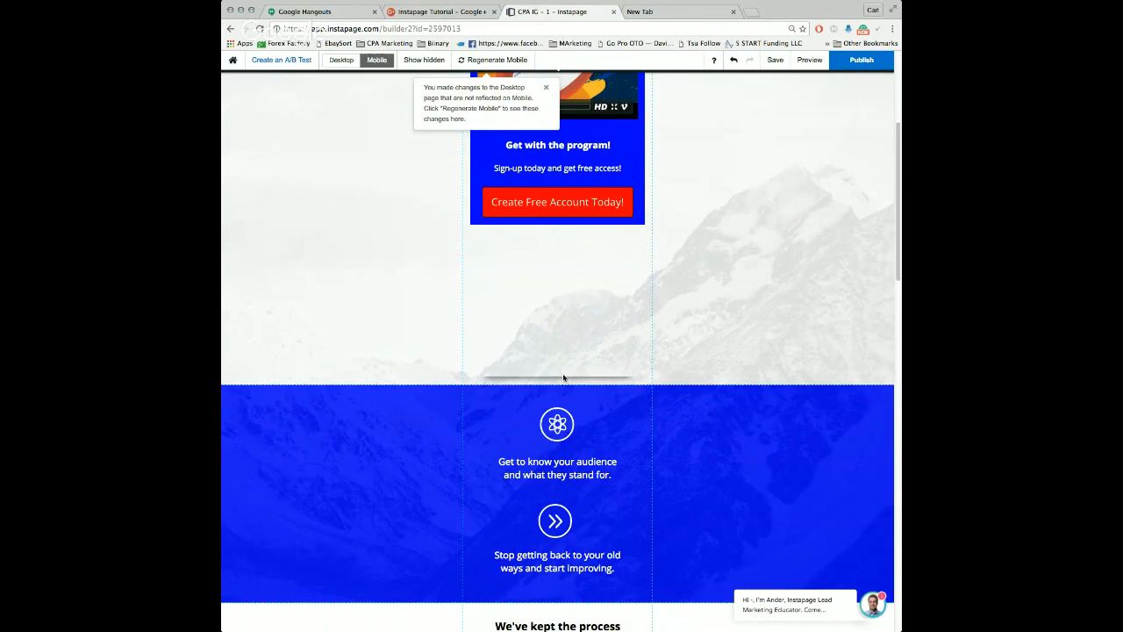
drag(562, 380, 566, 241)
drag(695, 386, 683, 256)
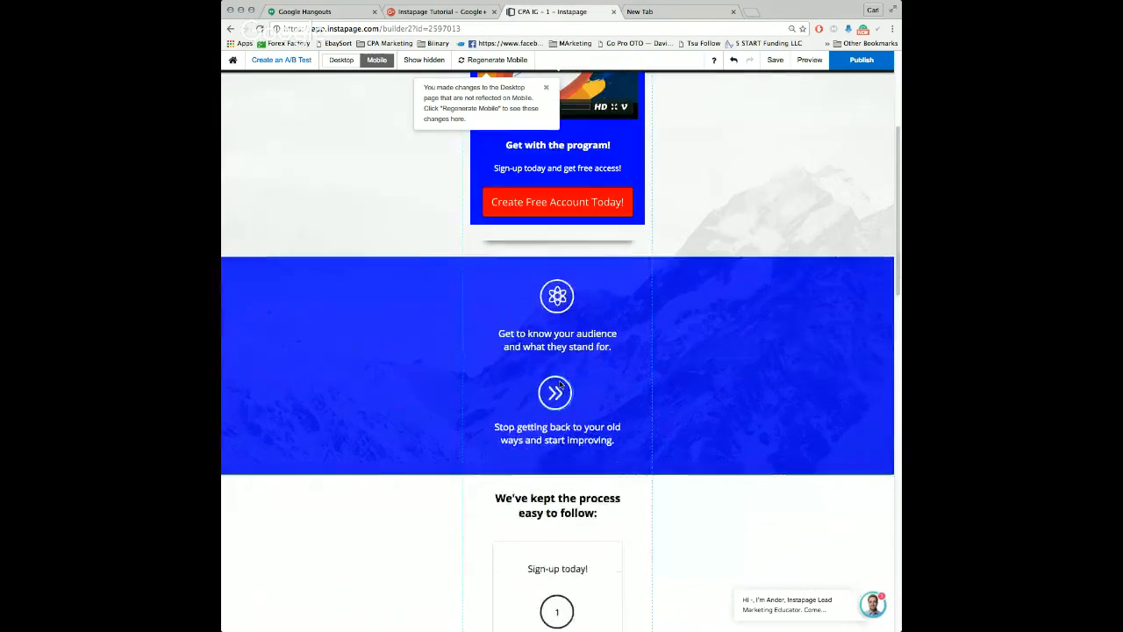
scroll(421, 427, down, 15)
scroll(512, 373, up, 15)
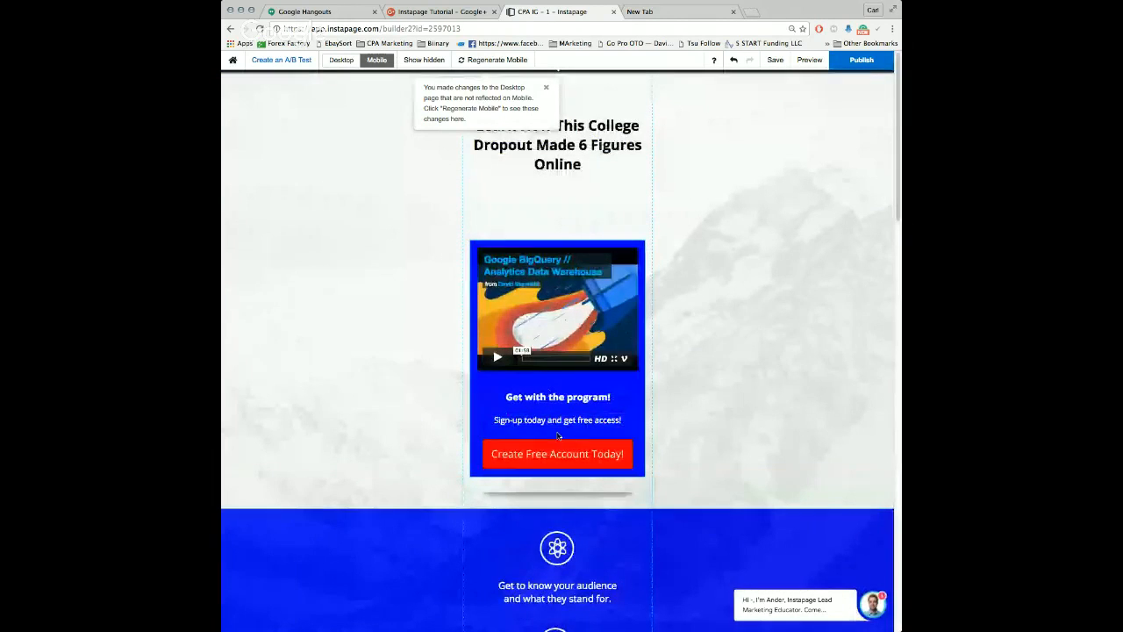
scroll(577, 527, down, 3)
click(571, 391)
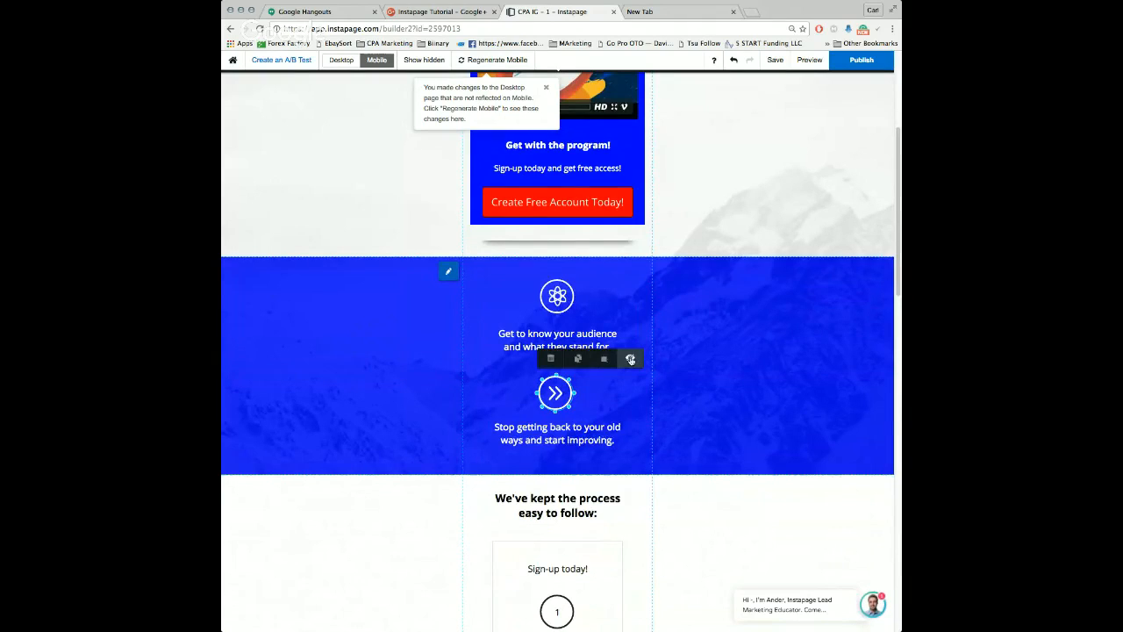
scroll(746, 219, up, 3)
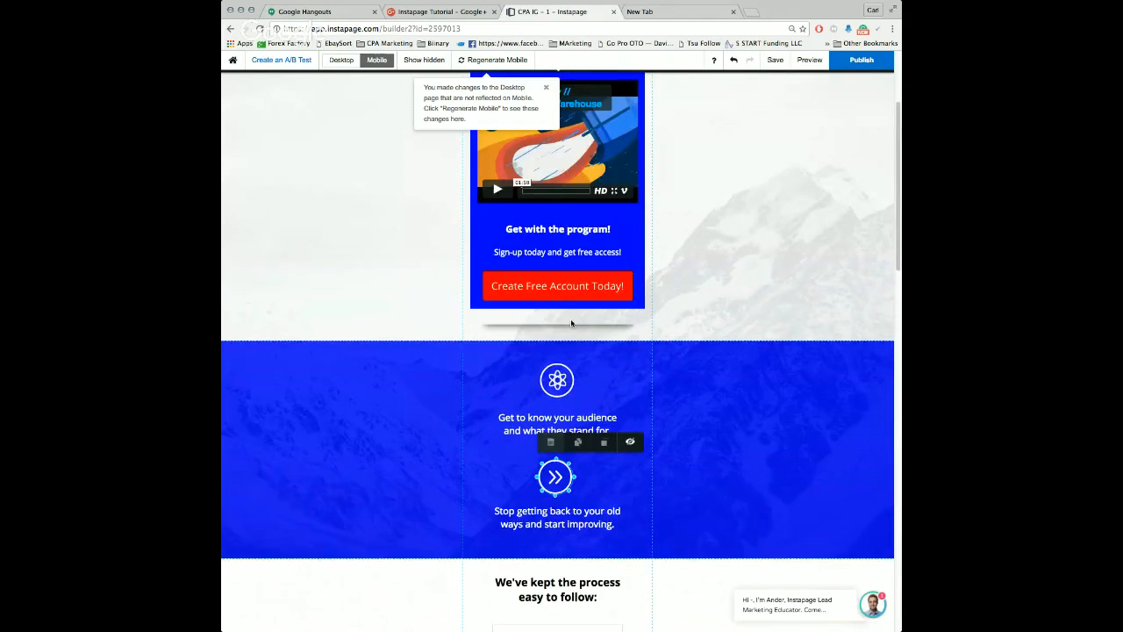
Step: Publish the page as a demo page at mysplashpage.pagedemo.co, continuing without an A/B split test
click(823, 60)
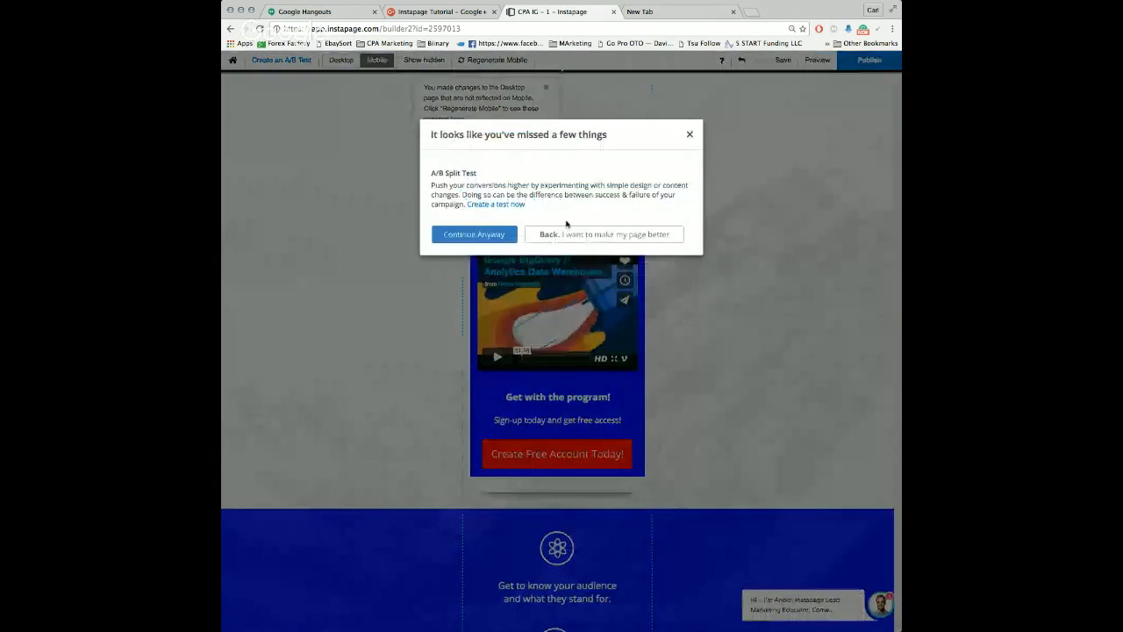
click(476, 233)
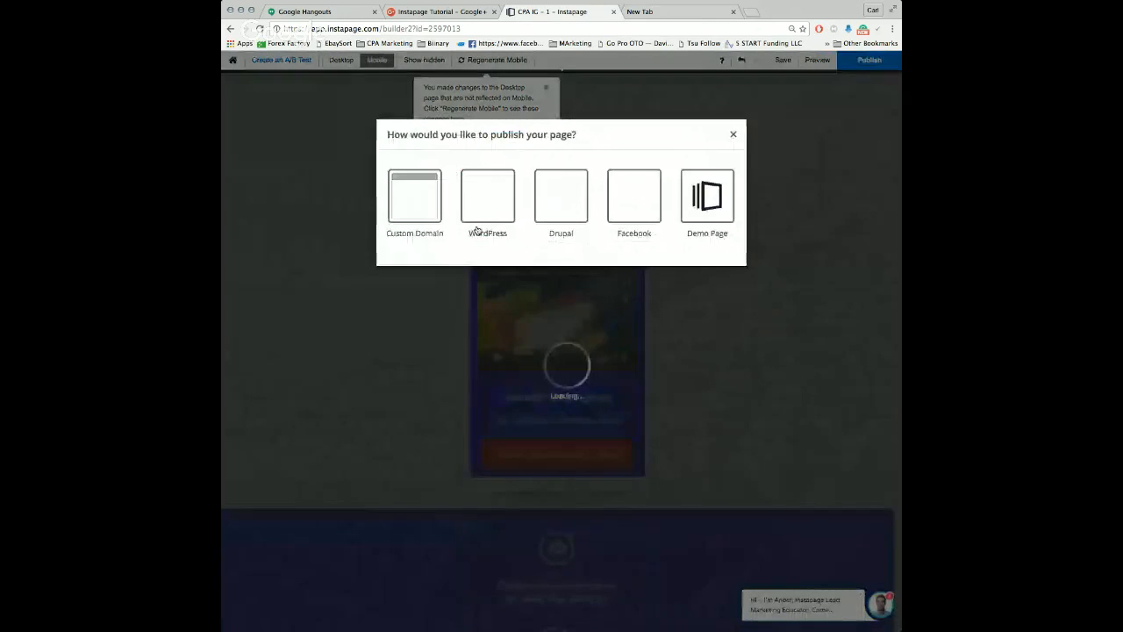
click(702, 200)
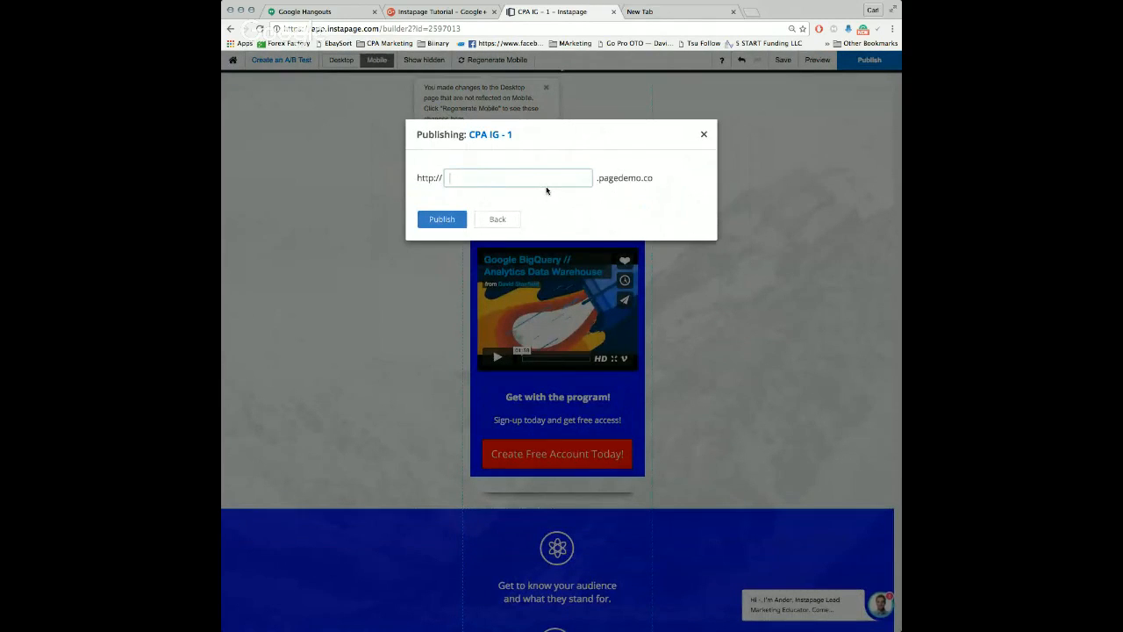
text(mysplashpage)
click(442, 219)
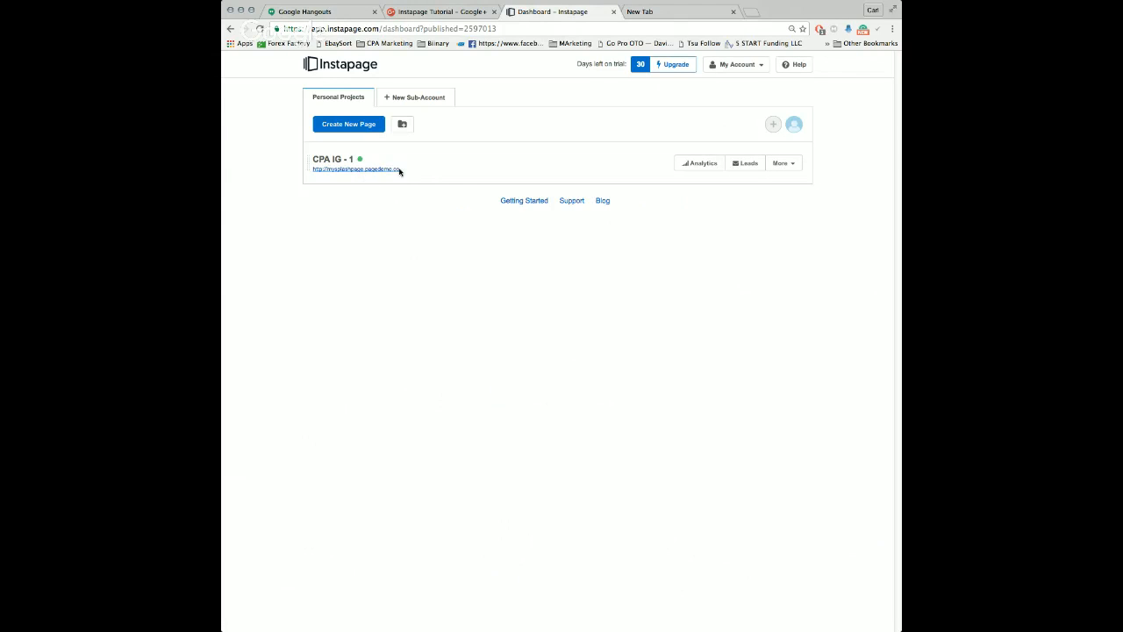
Step: Copy the published page's address from the dashboard and open it in the other browser tab
drag(404, 171, 311, 168)
key(ctrl+c)
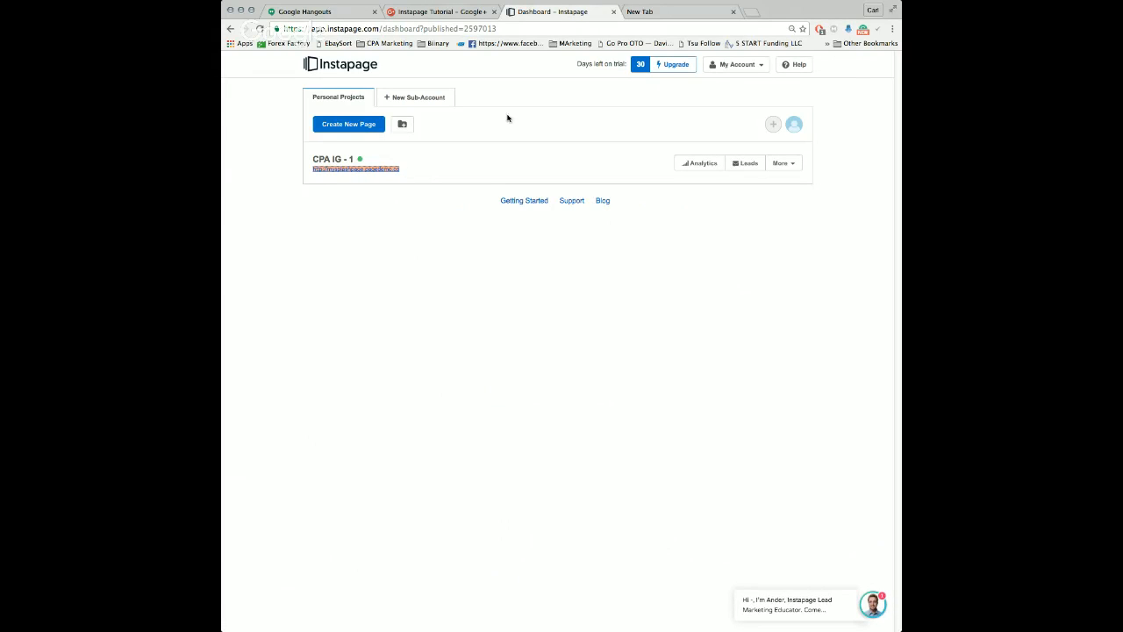
click(659, 11)
click(644, 29)
key(ctrl+v)
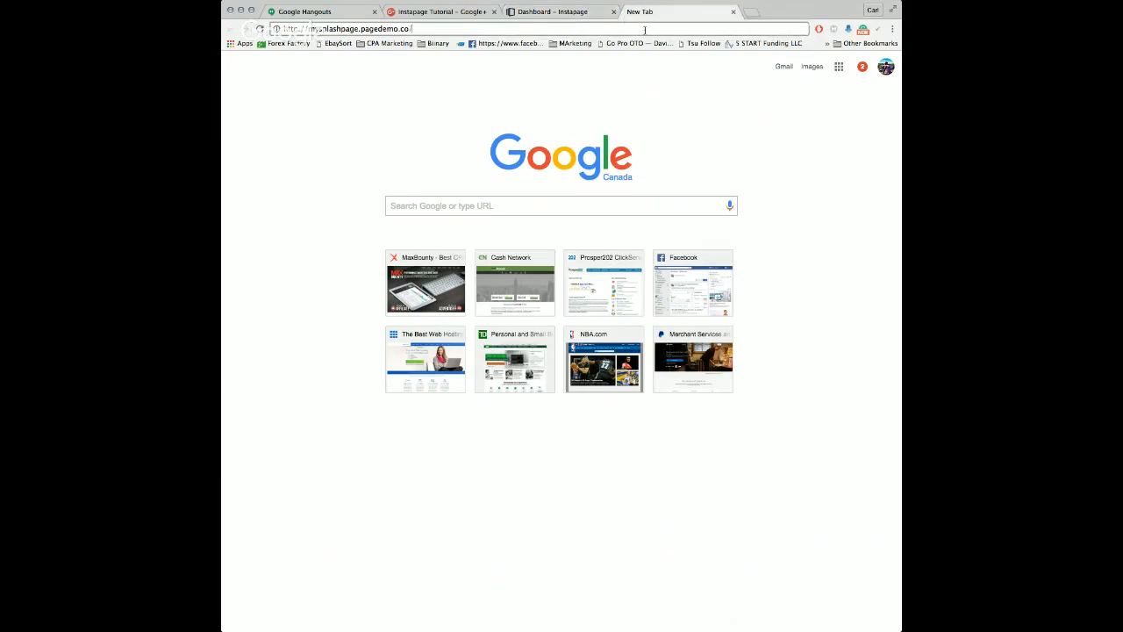
key(Return)
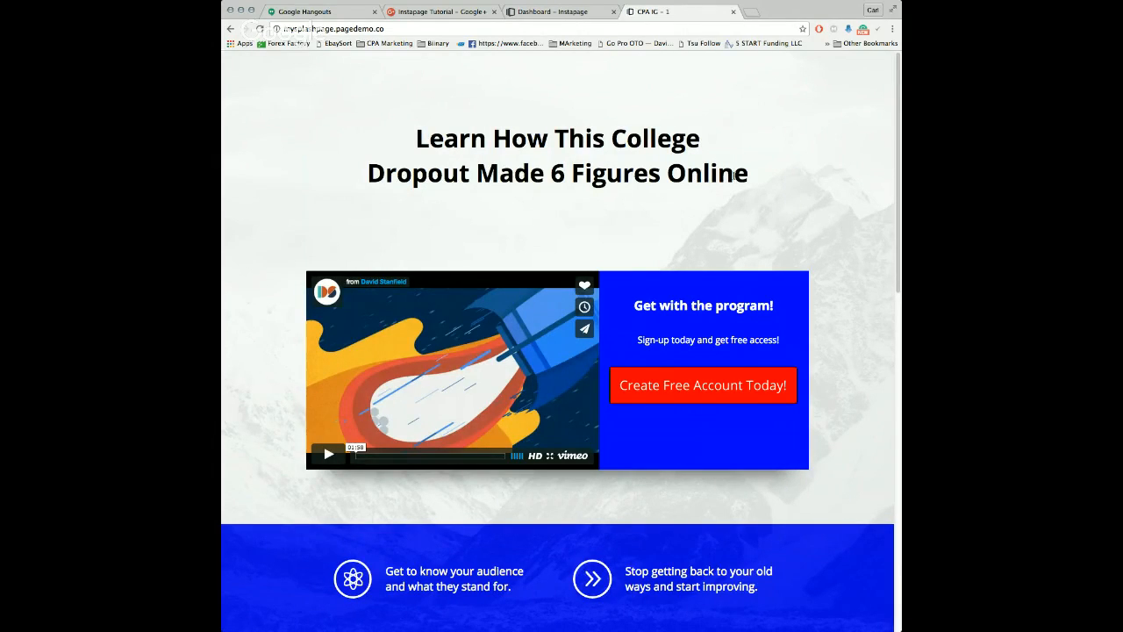
Step: Look through the published page and test the "Create Free Account Today!" button's link
scroll(793, 196, down, 3)
scroll(792, 197, up, 3)
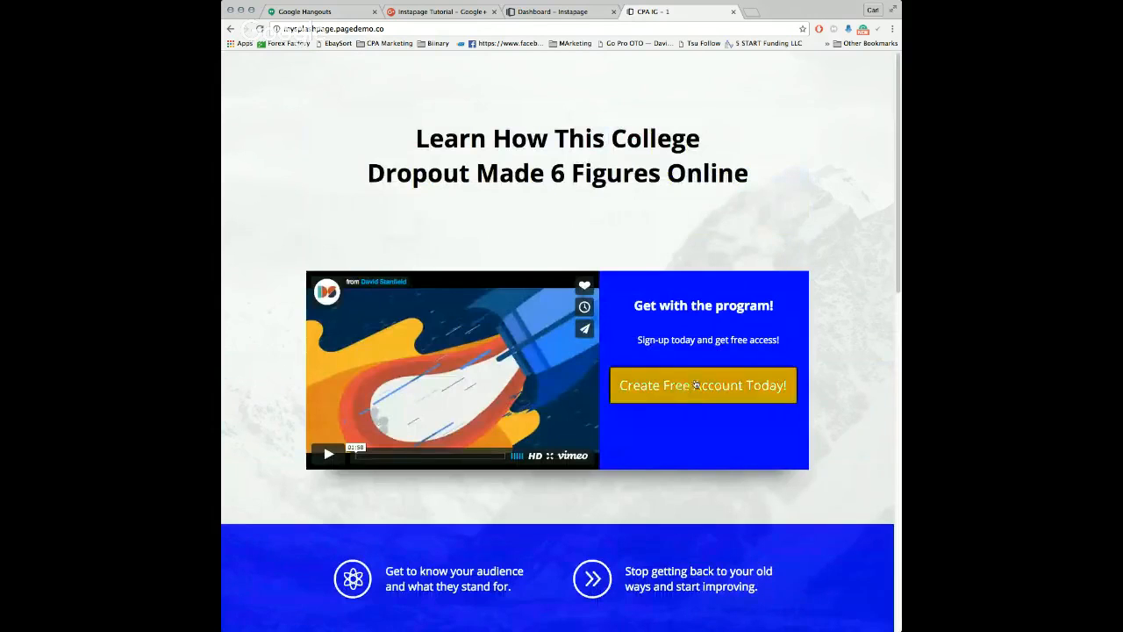
click(726, 386)
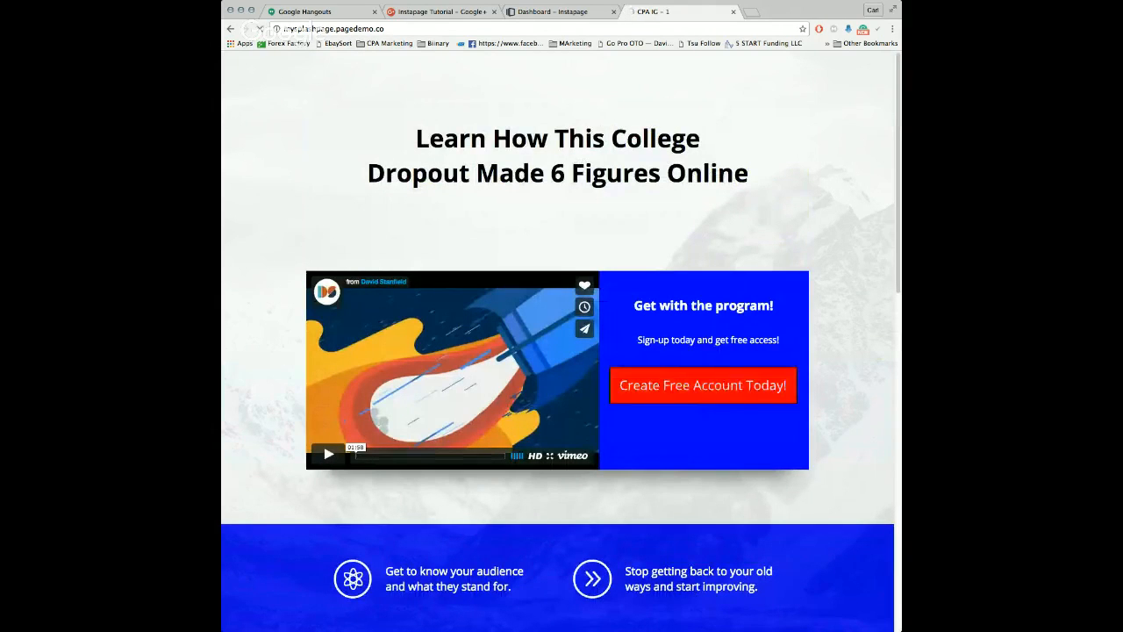